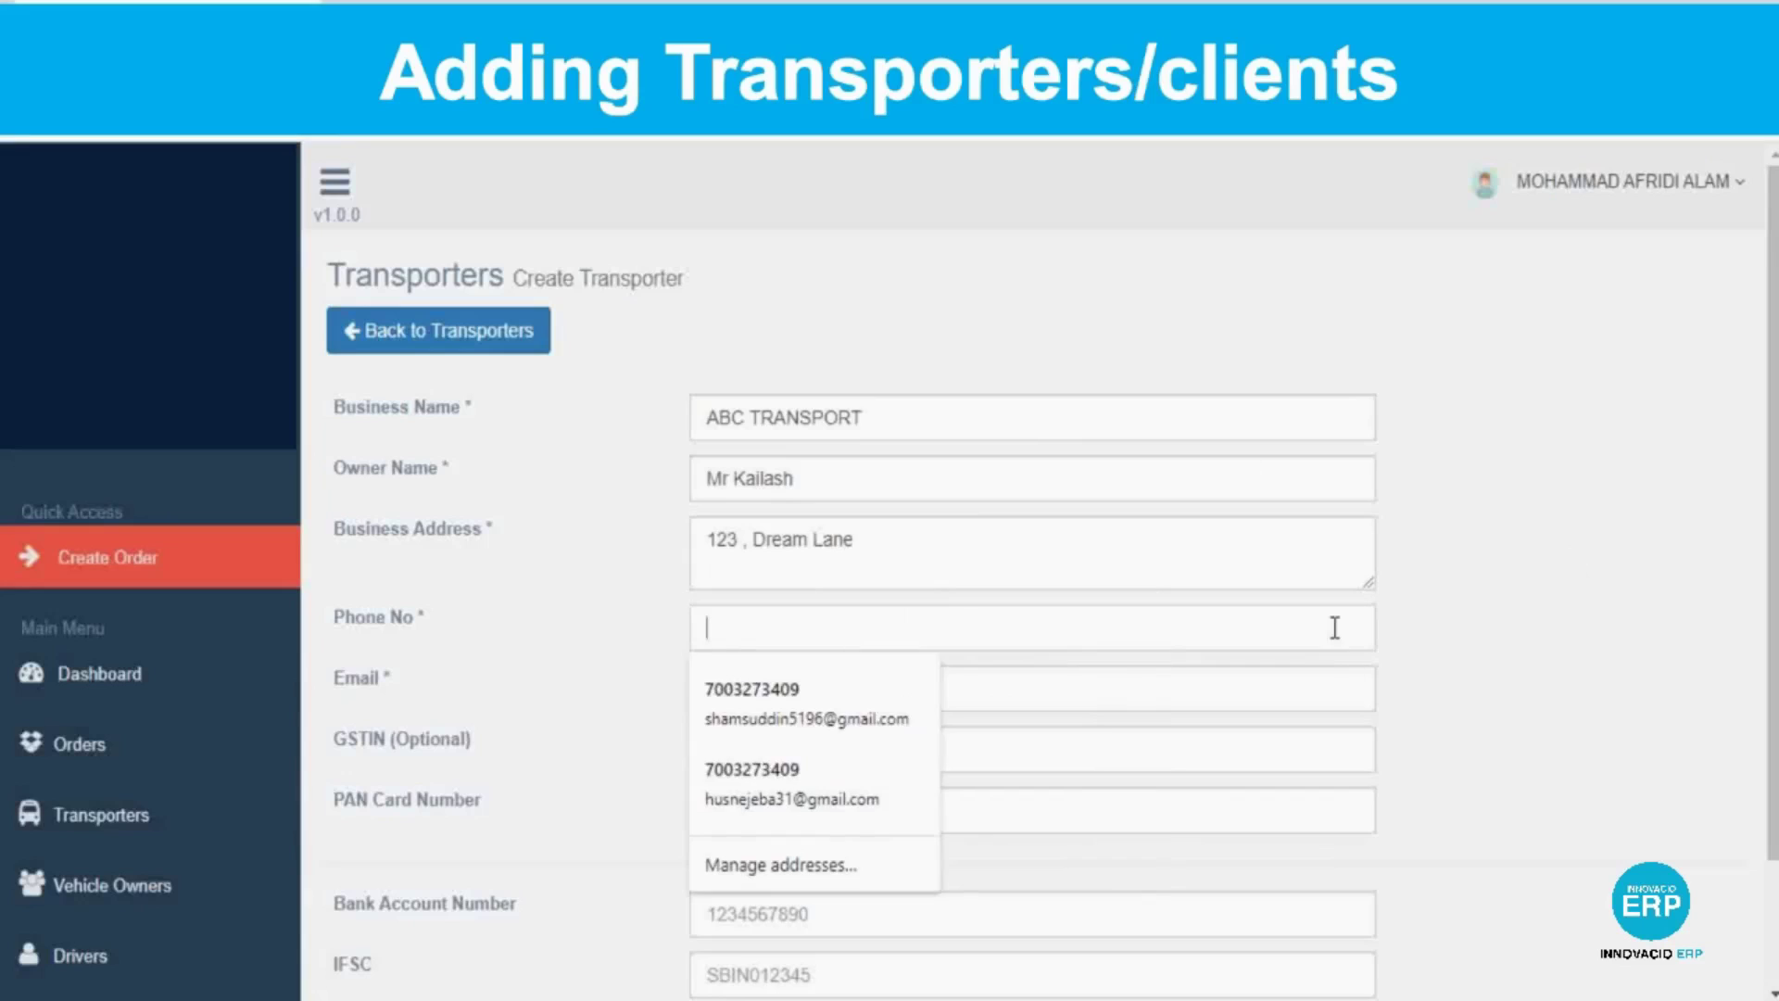
Enter ABC TRANSPORT's phone number and email address in the Create Transporter form.
{"action": "left_click", "coordinate": [1072, 706]}
{"action": "type", "text": "transoer"}
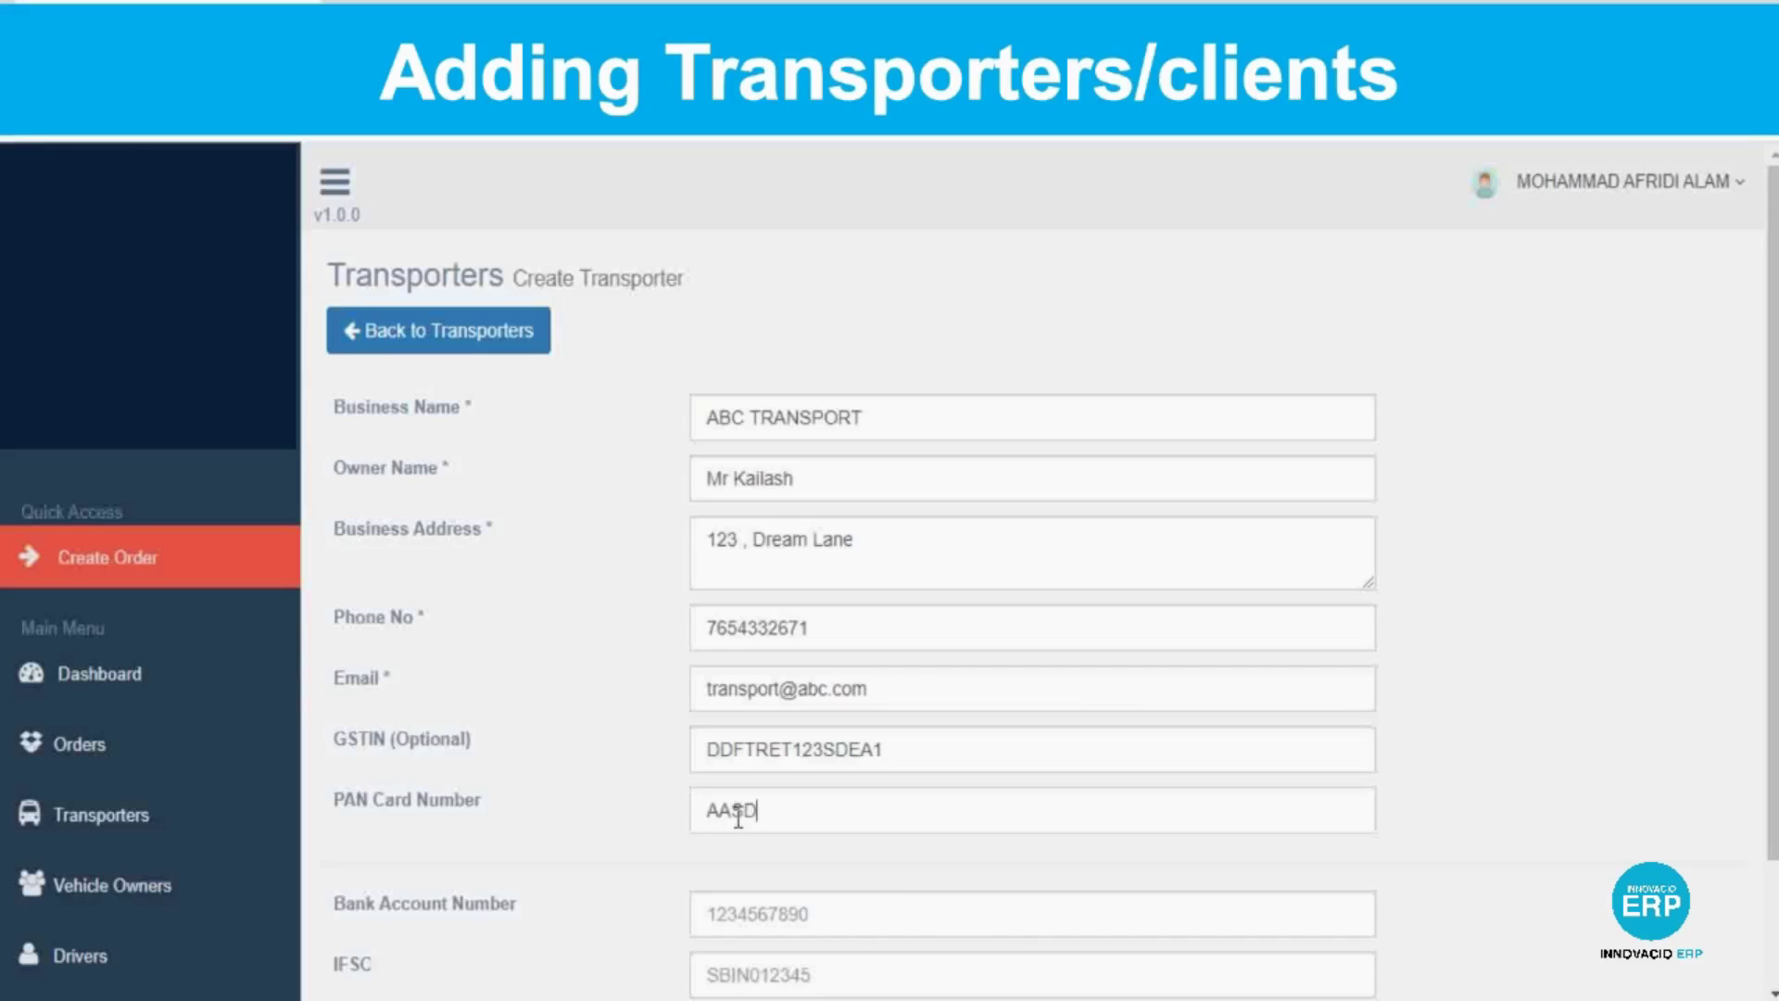
{"action": "scroll", "coordinate": [940, 805], "scroll_direction": "down", "scroll_amount": 2}
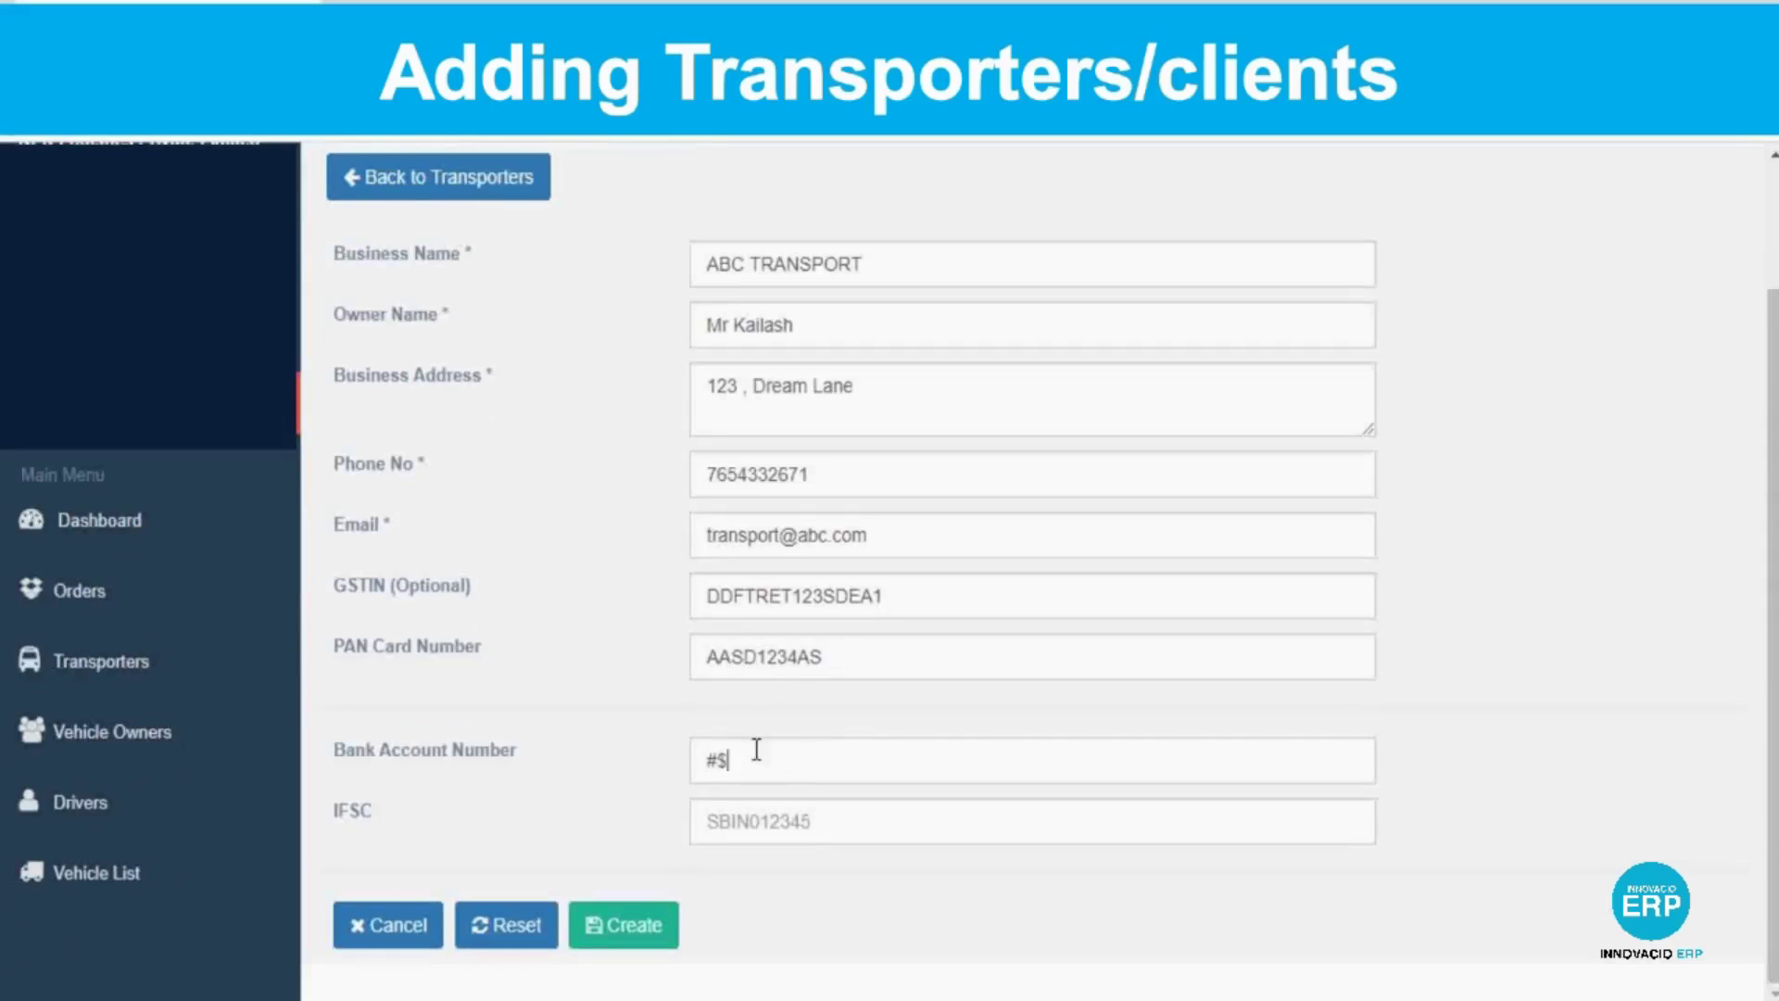
Complete the bank details with IFSC SBIN0004451, create the transporter, and go to Vehicle Owners.
{"action": "key", "text": "Tab"}
{"action": "type", "text": "SBIN0004451"}
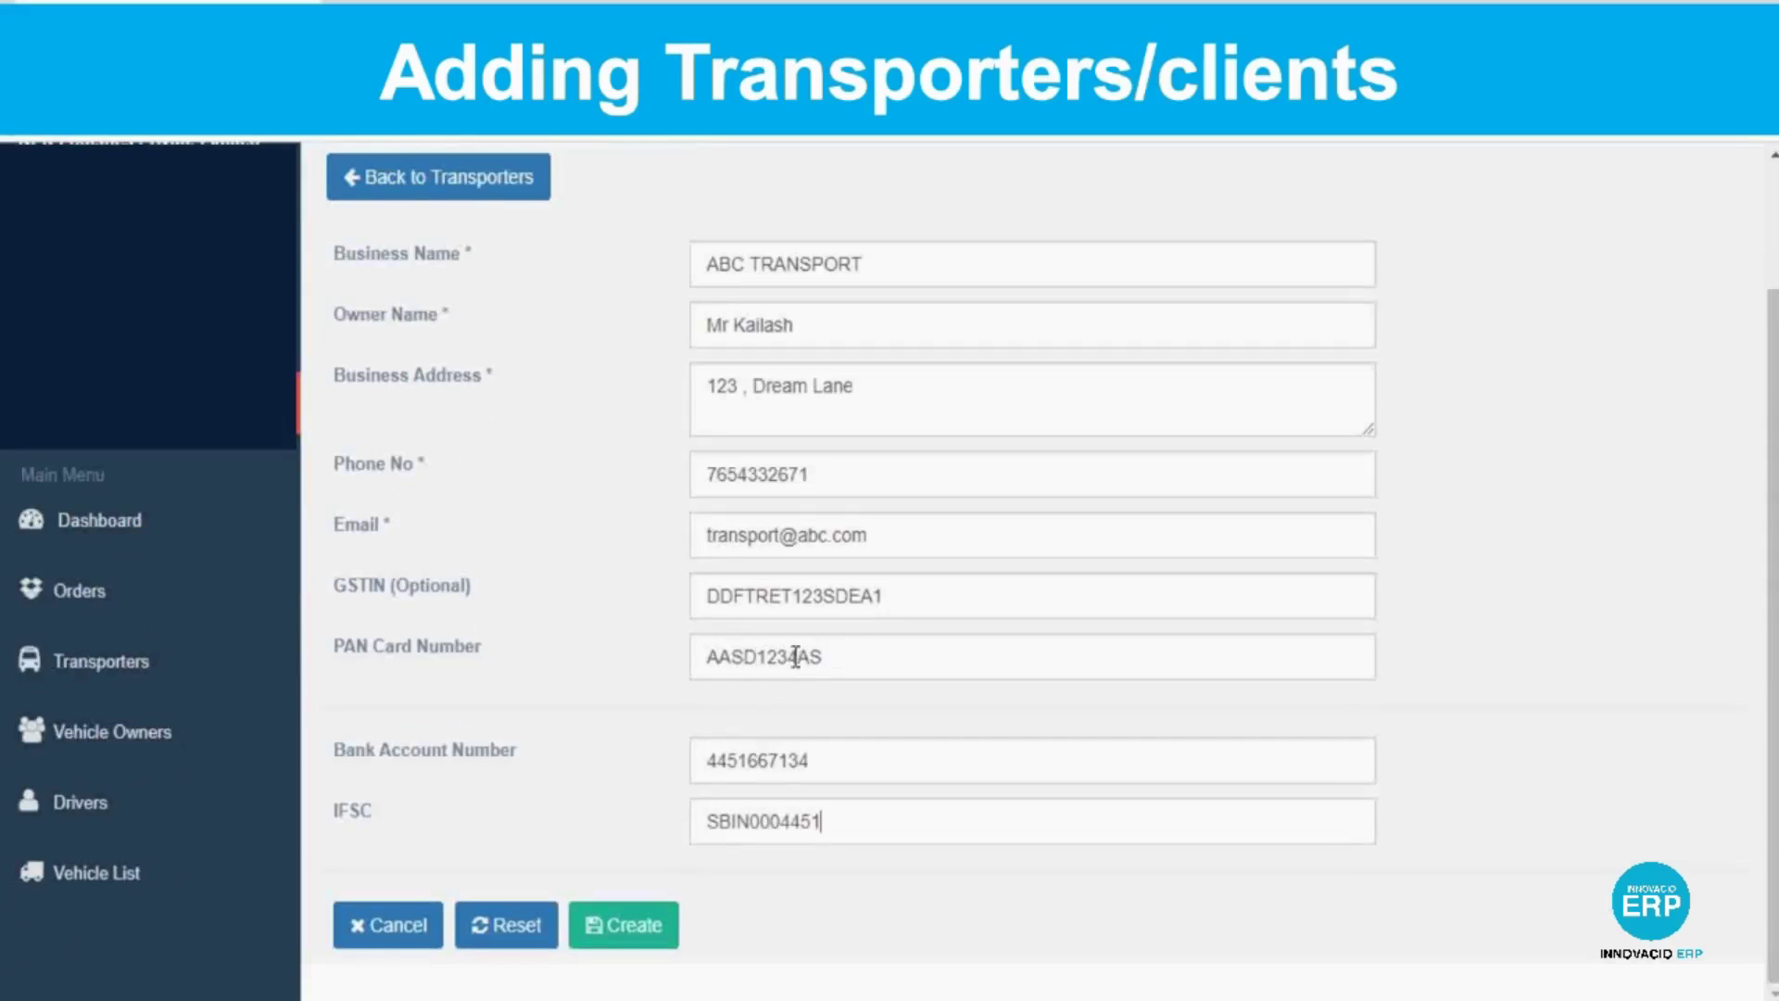
{"action": "left_click", "coordinate": [613, 932]}
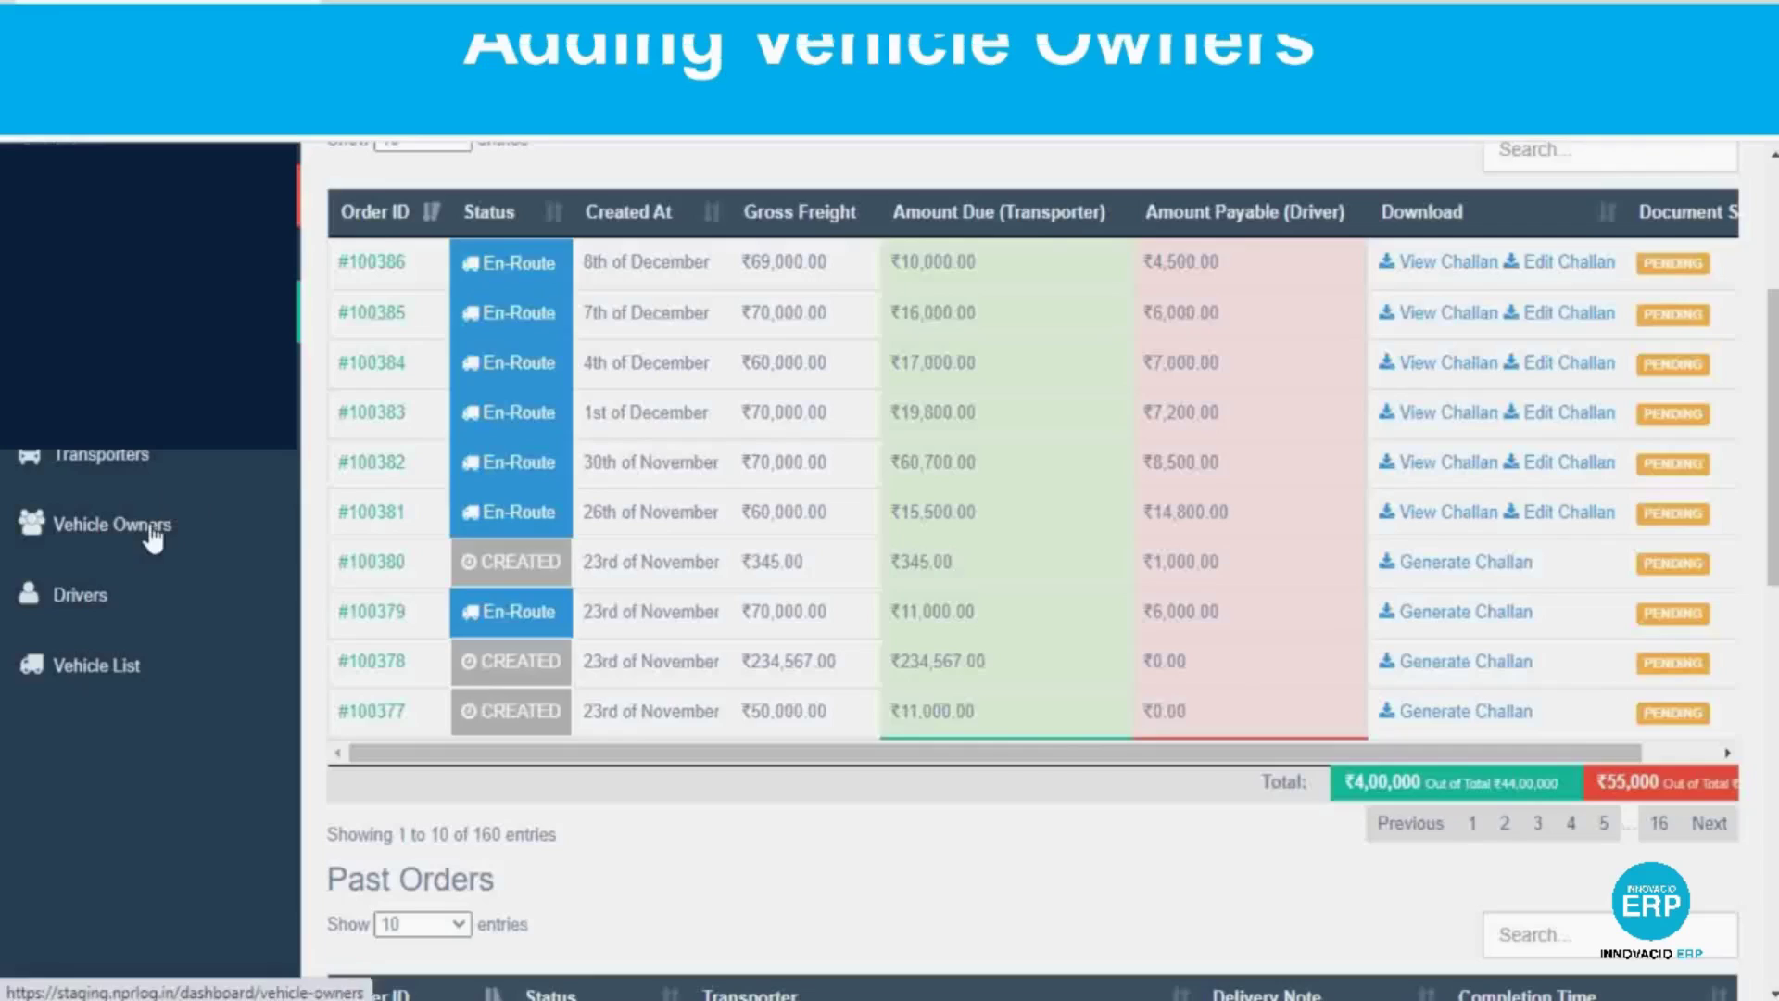
{"action": "left_click", "coordinate": [151, 530]}
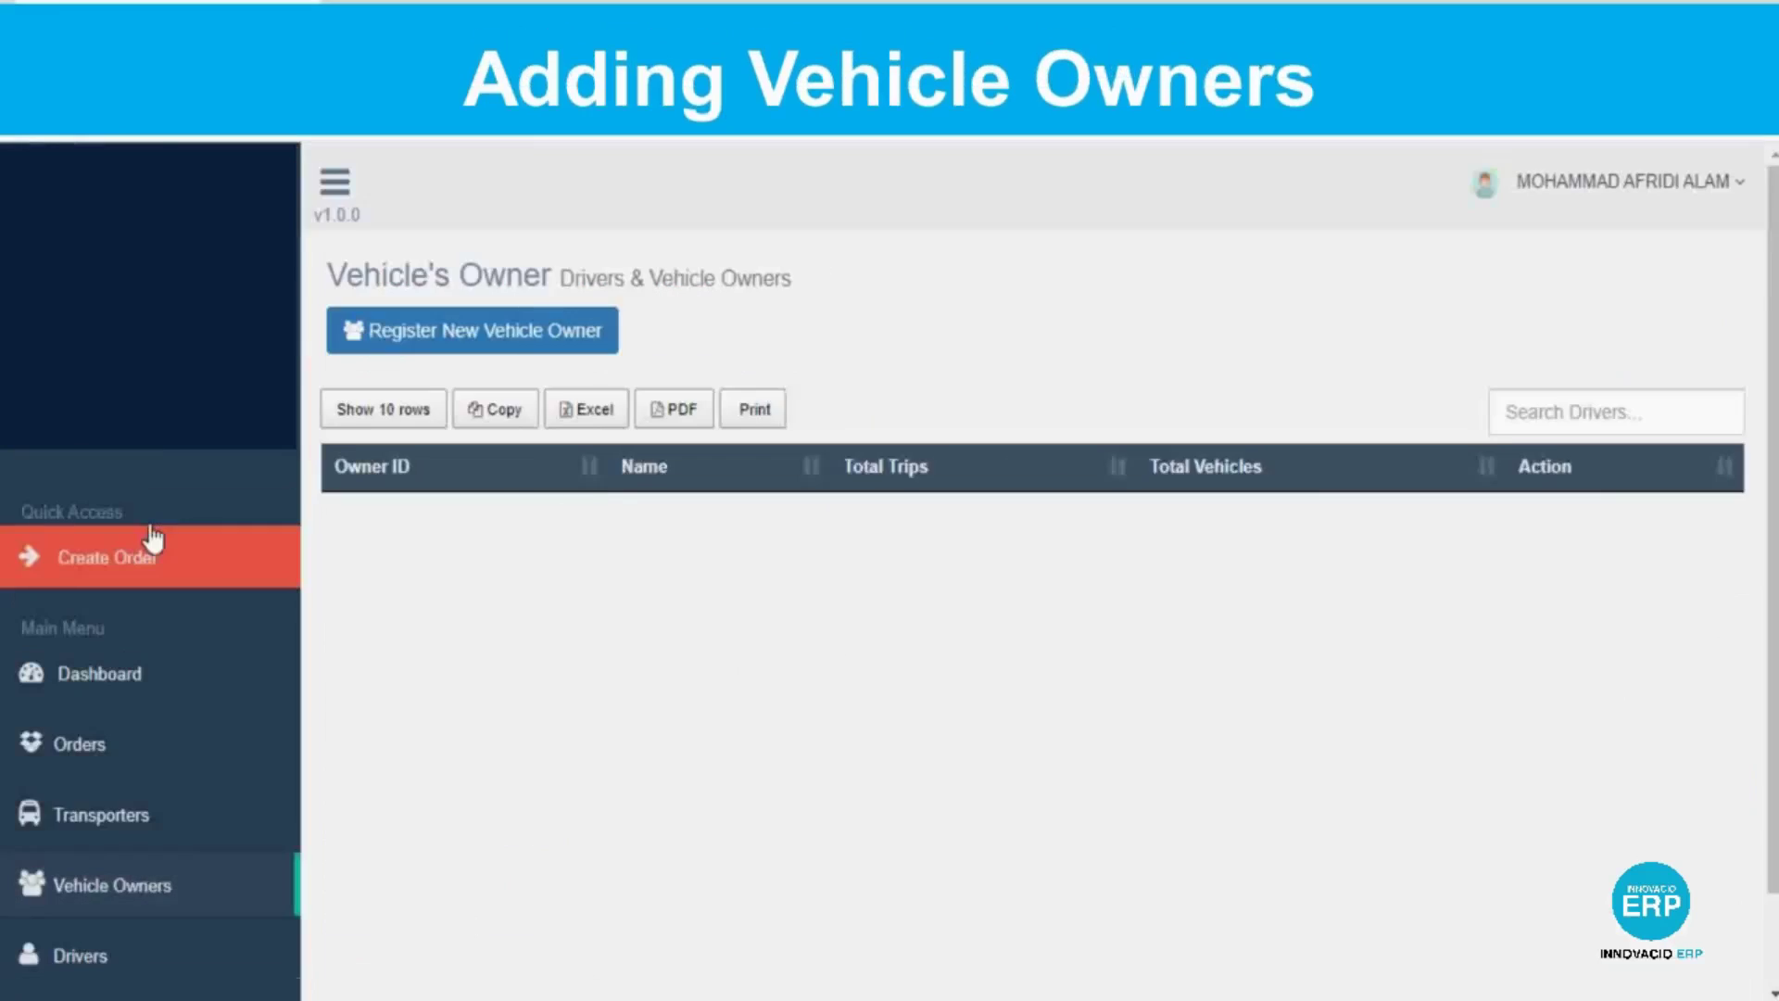
Start a new vehicle owner and fill in the owner's name, address, phone and email.
{"action": "left_click", "coordinate": [474, 334]}
{"action": "left_click", "coordinate": [523, 428]}
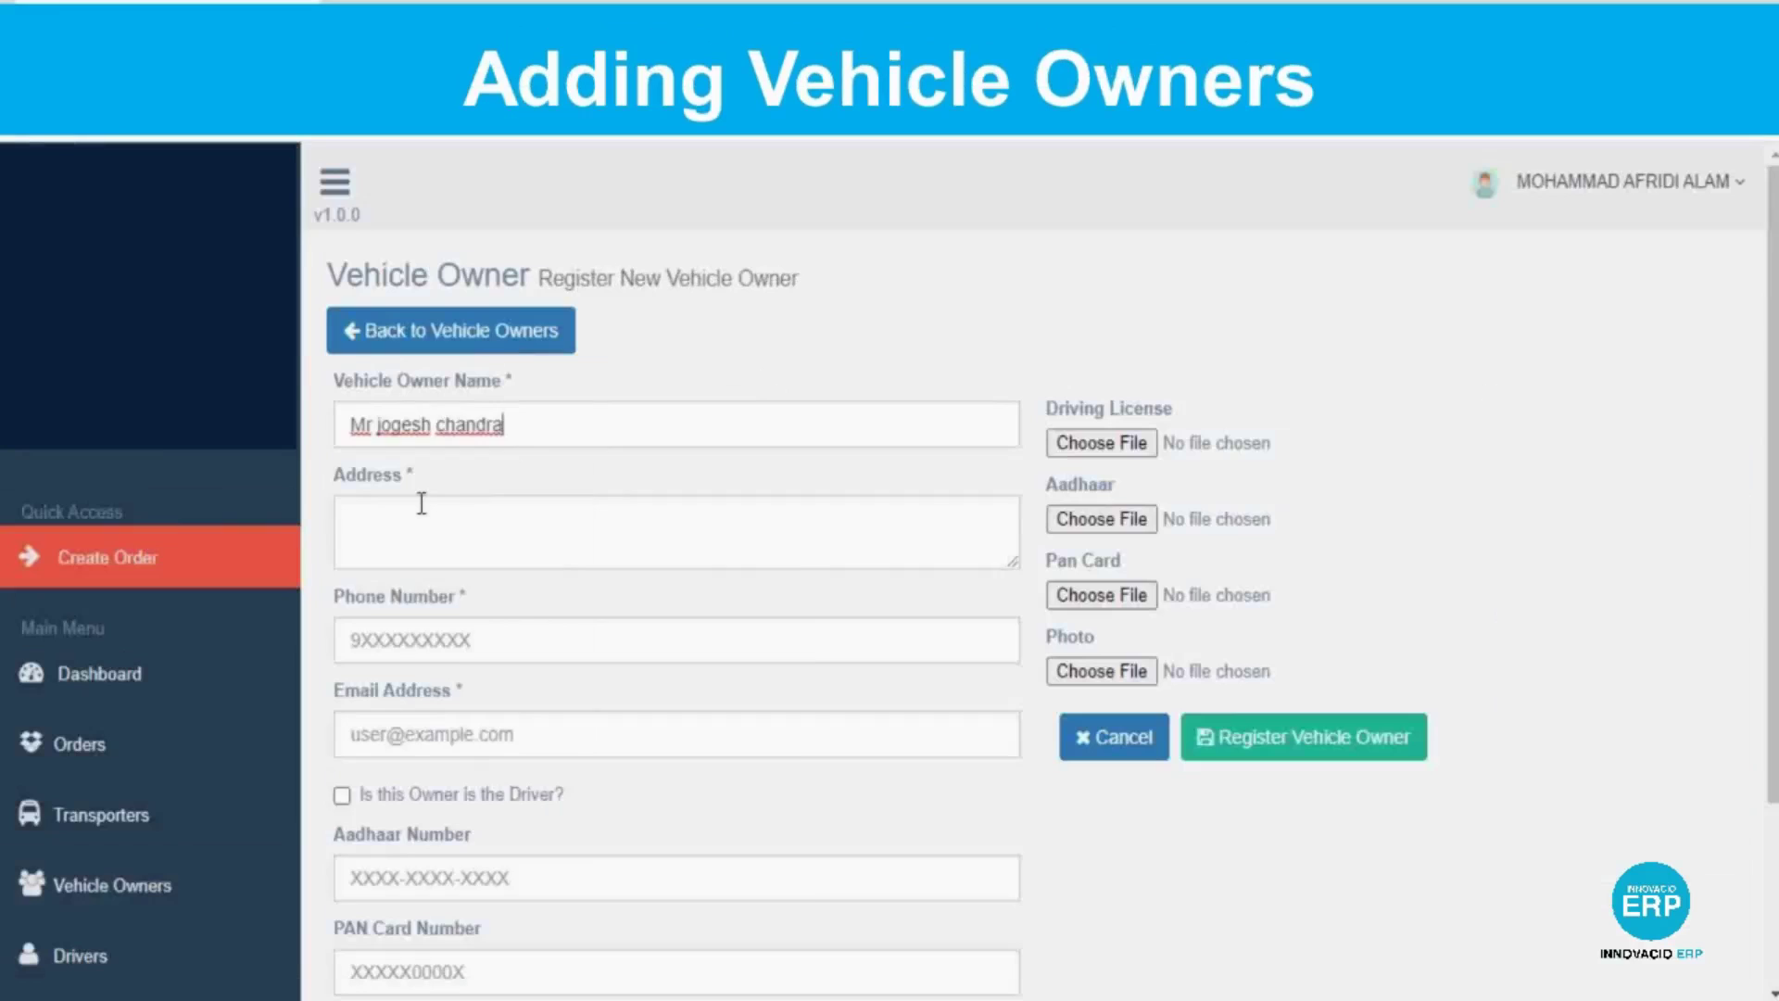
{"action": "left_click", "coordinate": [421, 503]}
{"action": "type", "text": "123, Park lane"}
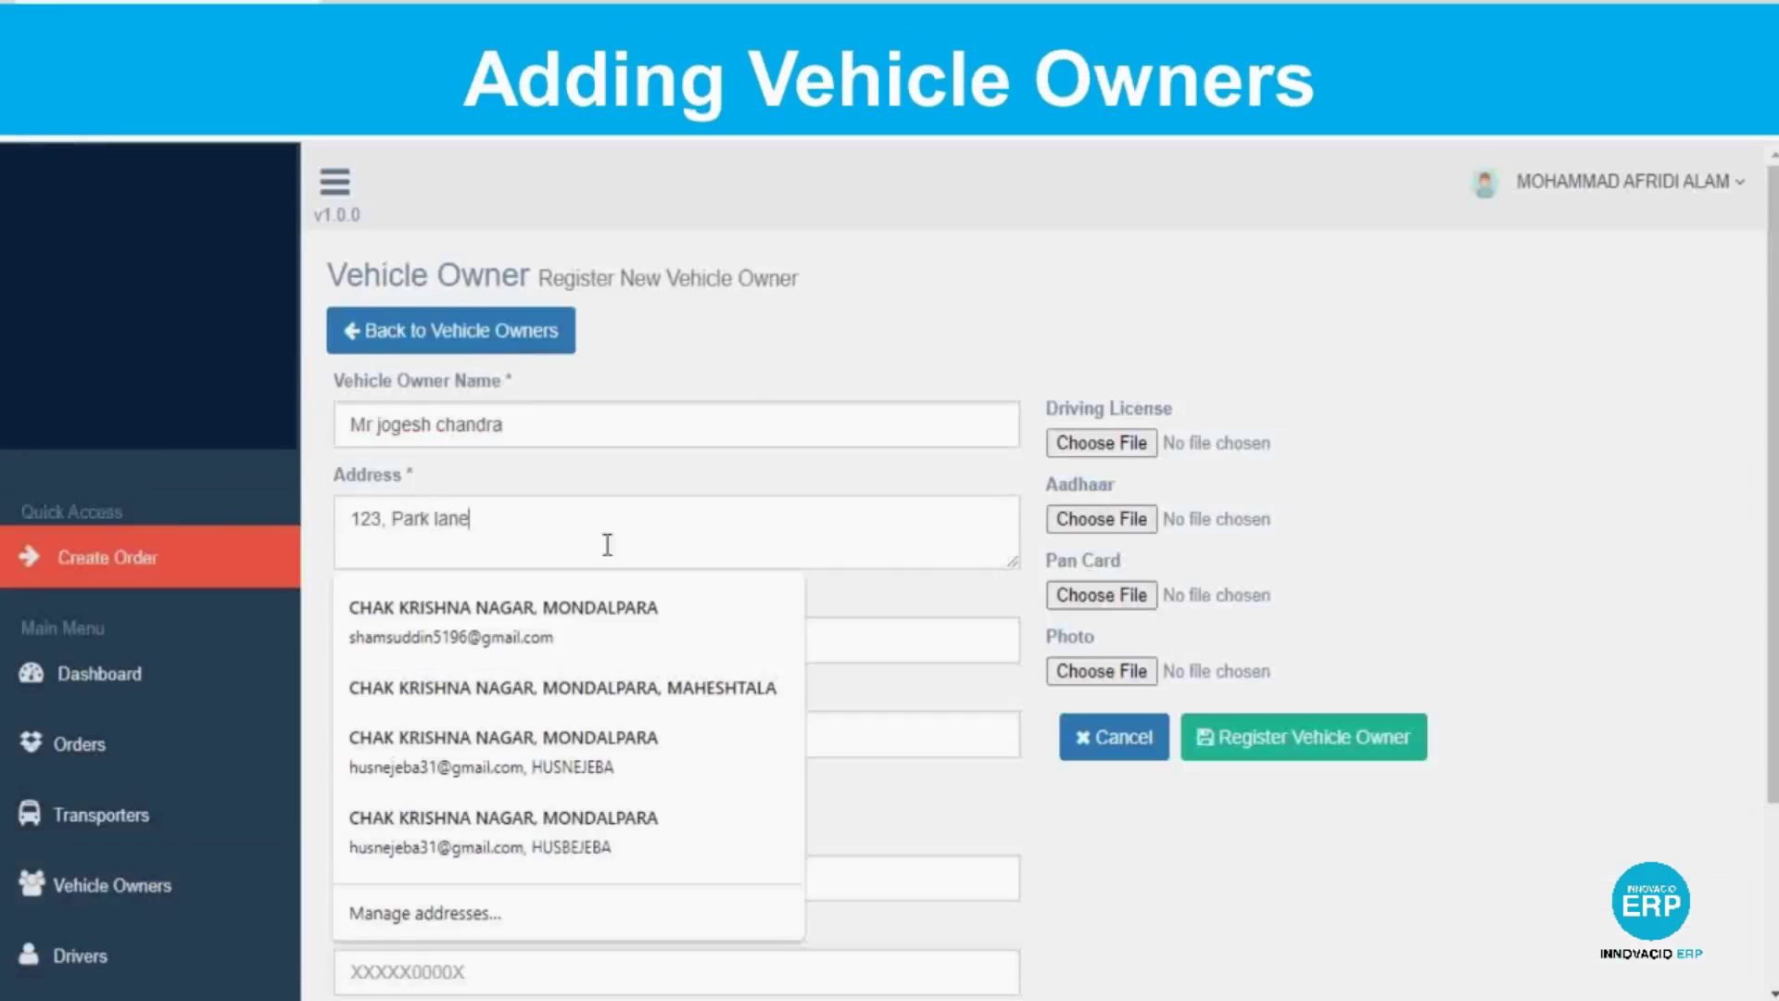
{"action": "left_click", "coordinate": [819, 659]}
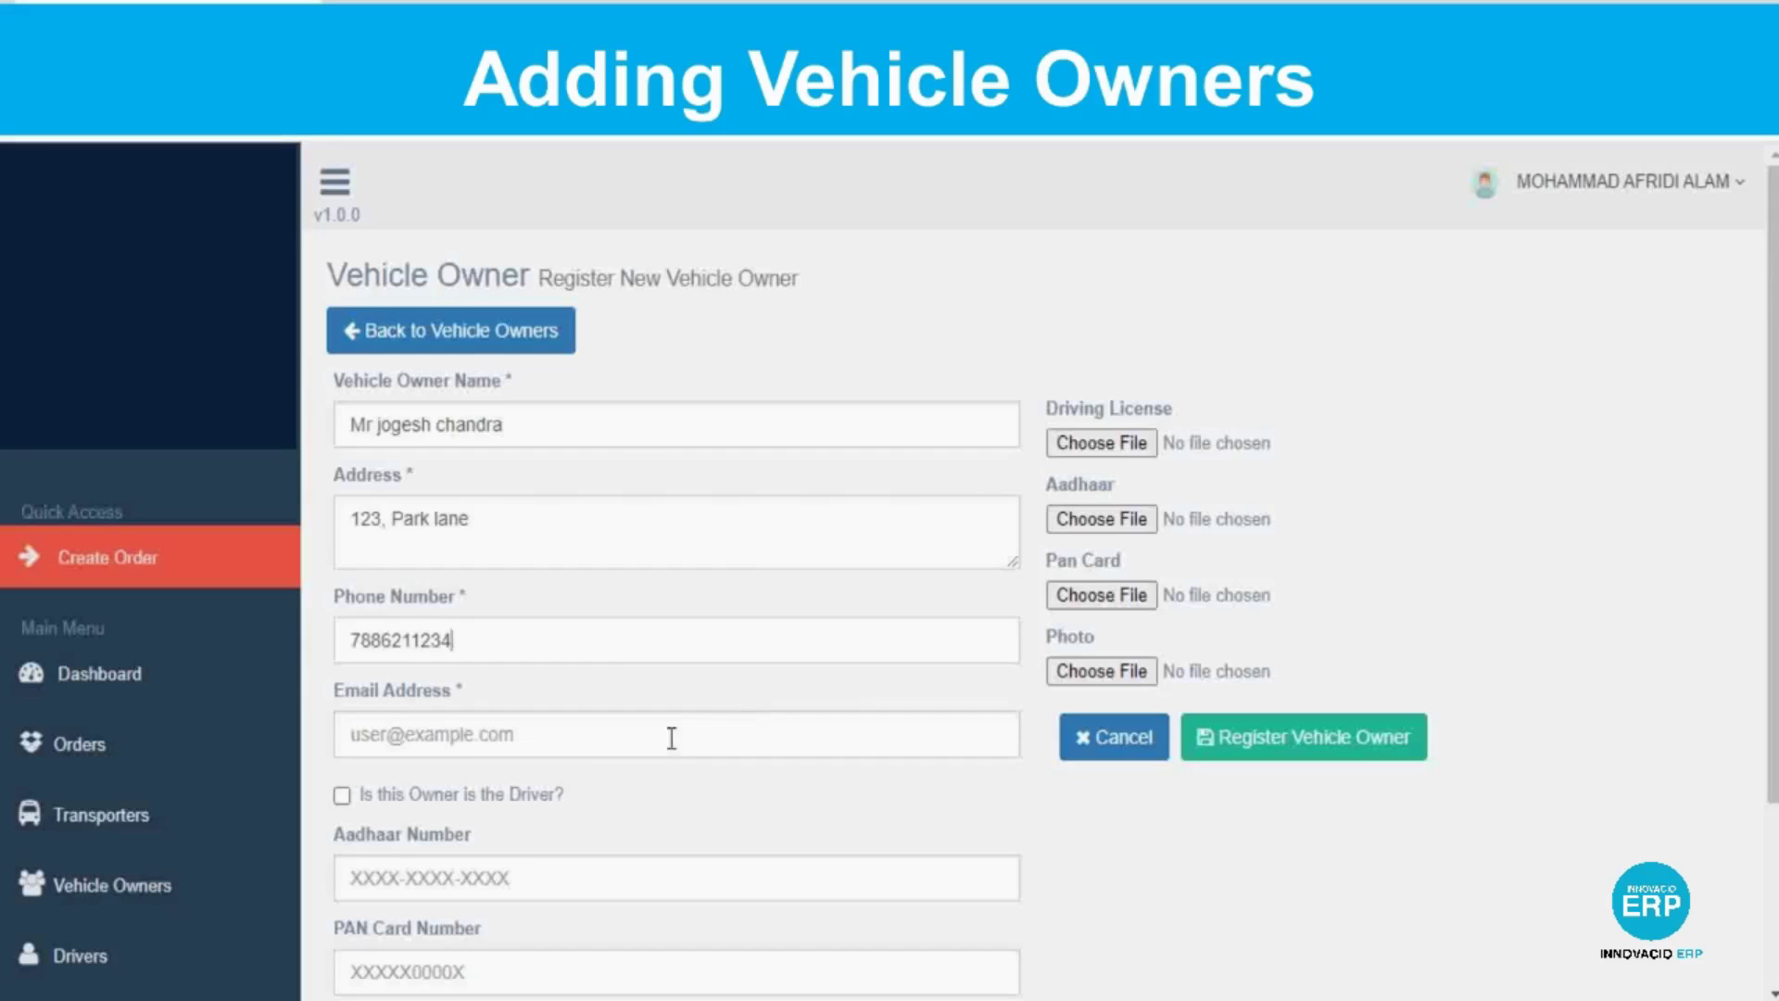
{"action": "left_click", "coordinate": [672, 738]}
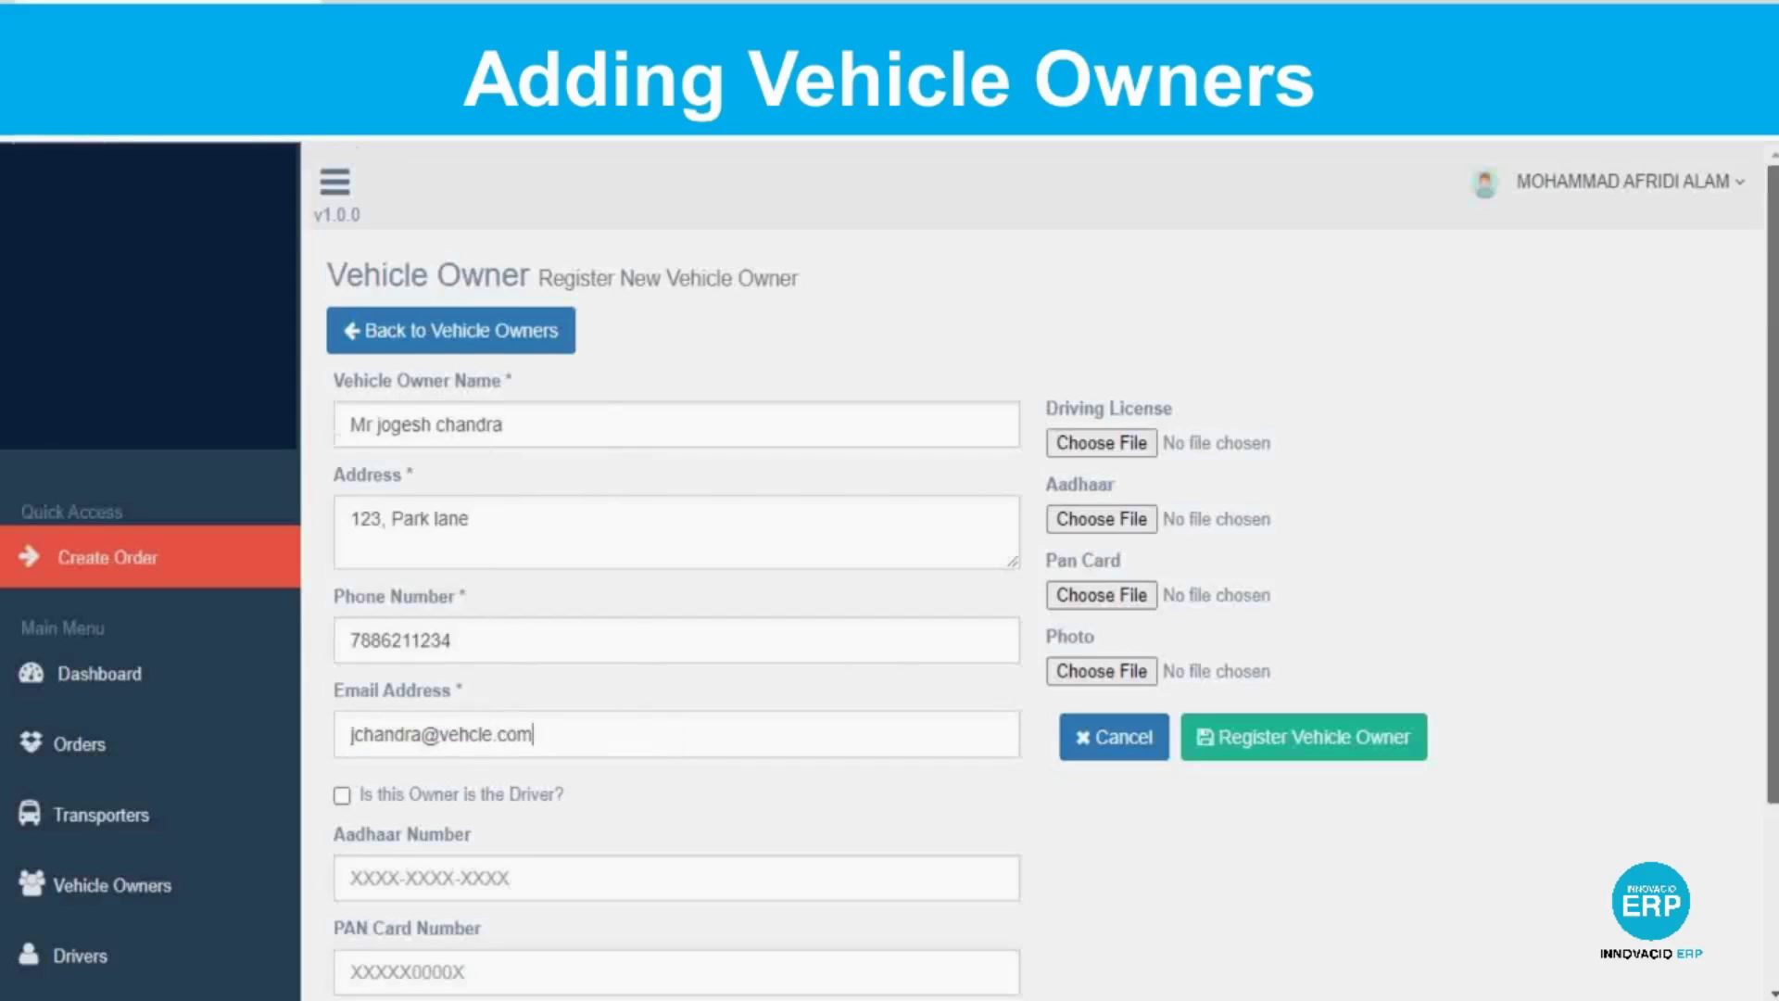
Enter the owner's PAN card number.
{"action": "scroll", "coordinate": [672, 739], "scroll_direction": "down", "scroll_amount": 3}
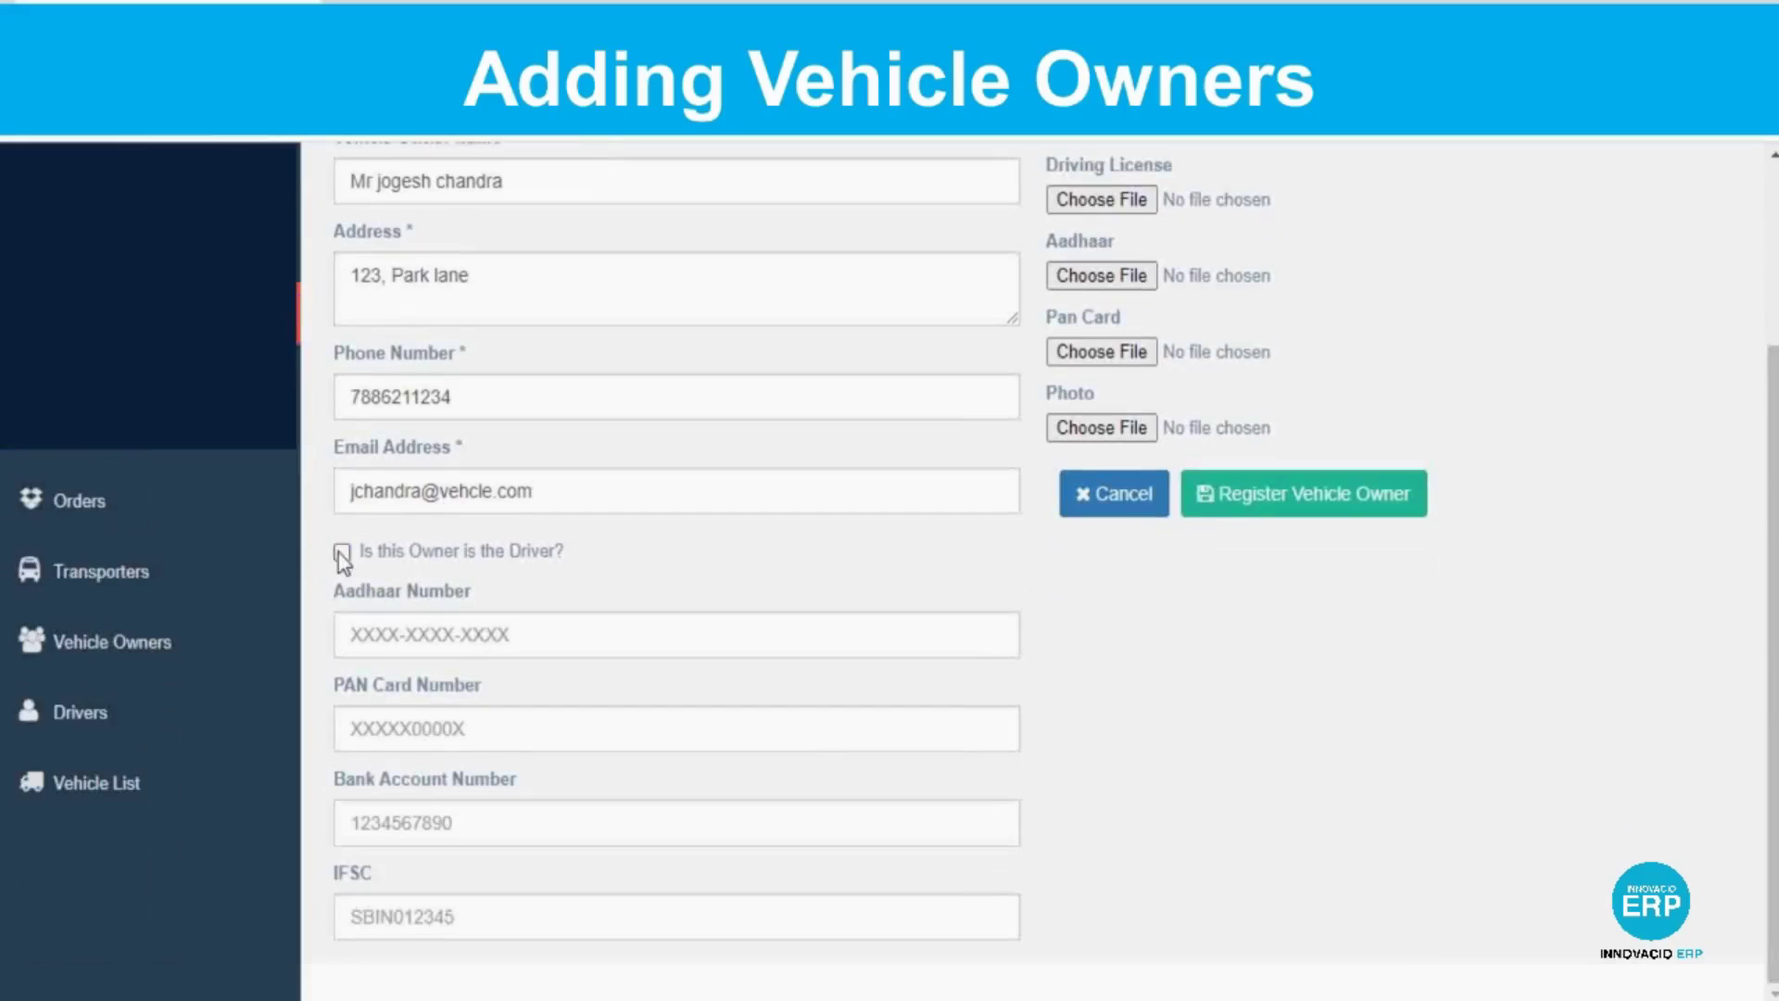
{"action": "left_click", "coordinate": [416, 731]}
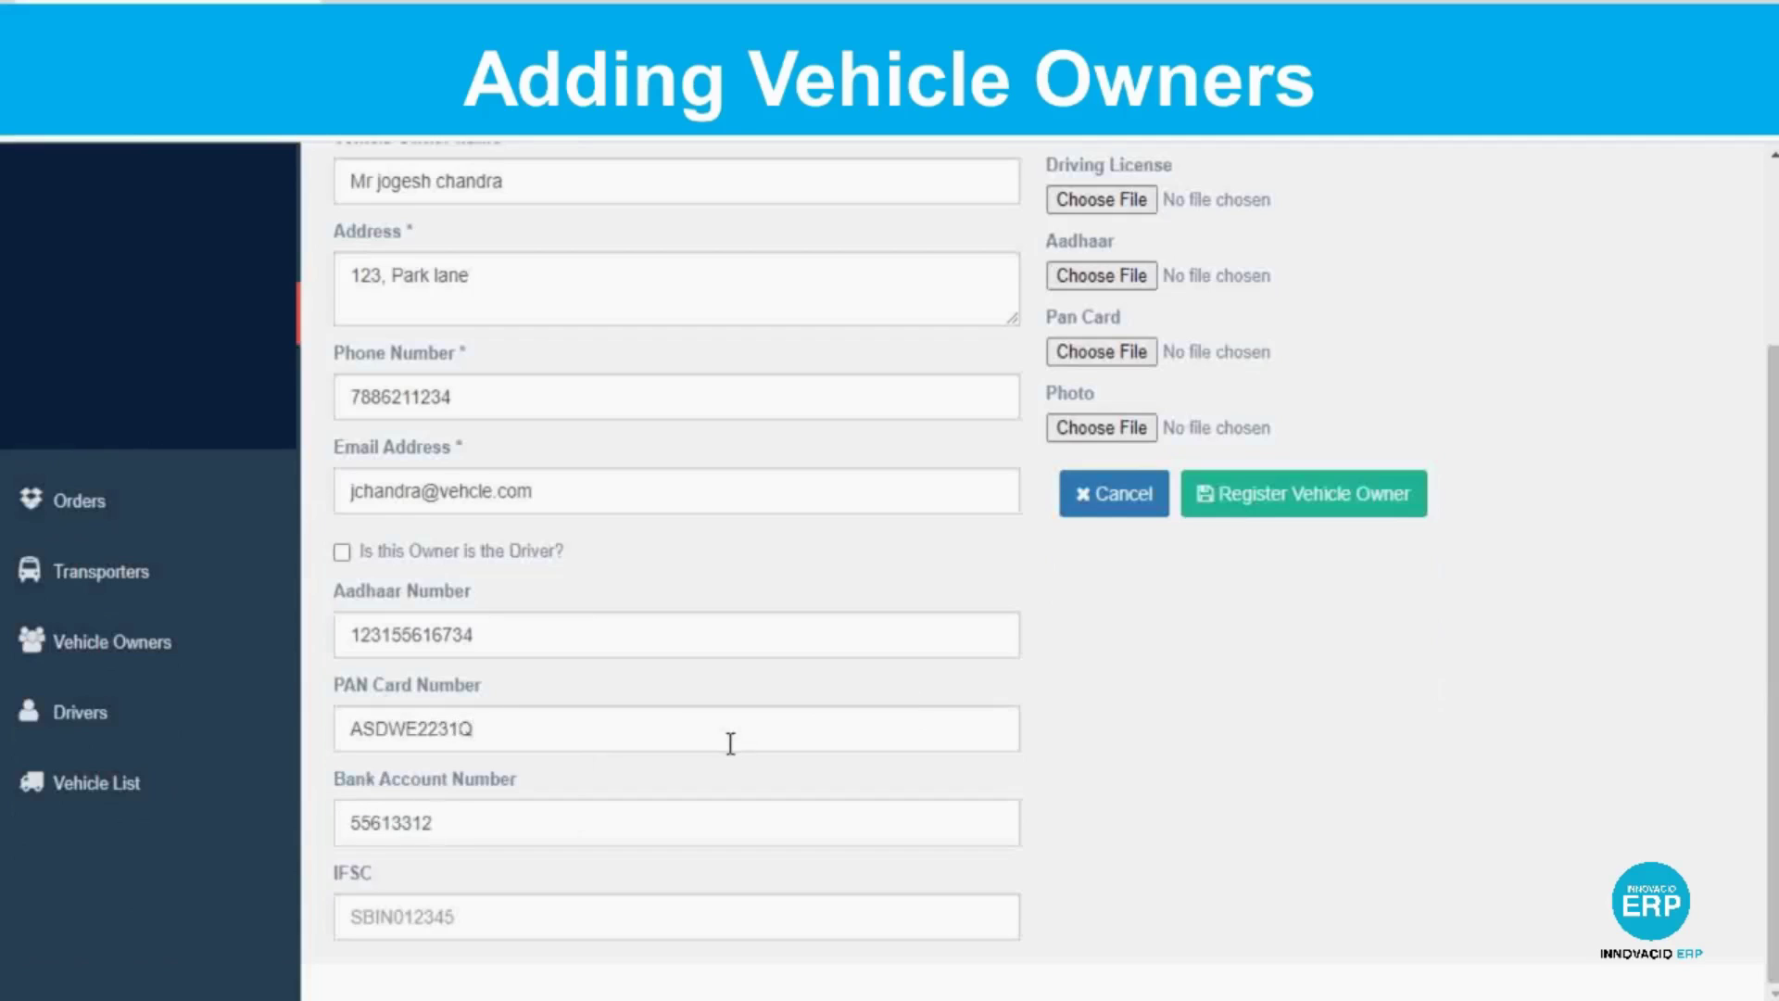
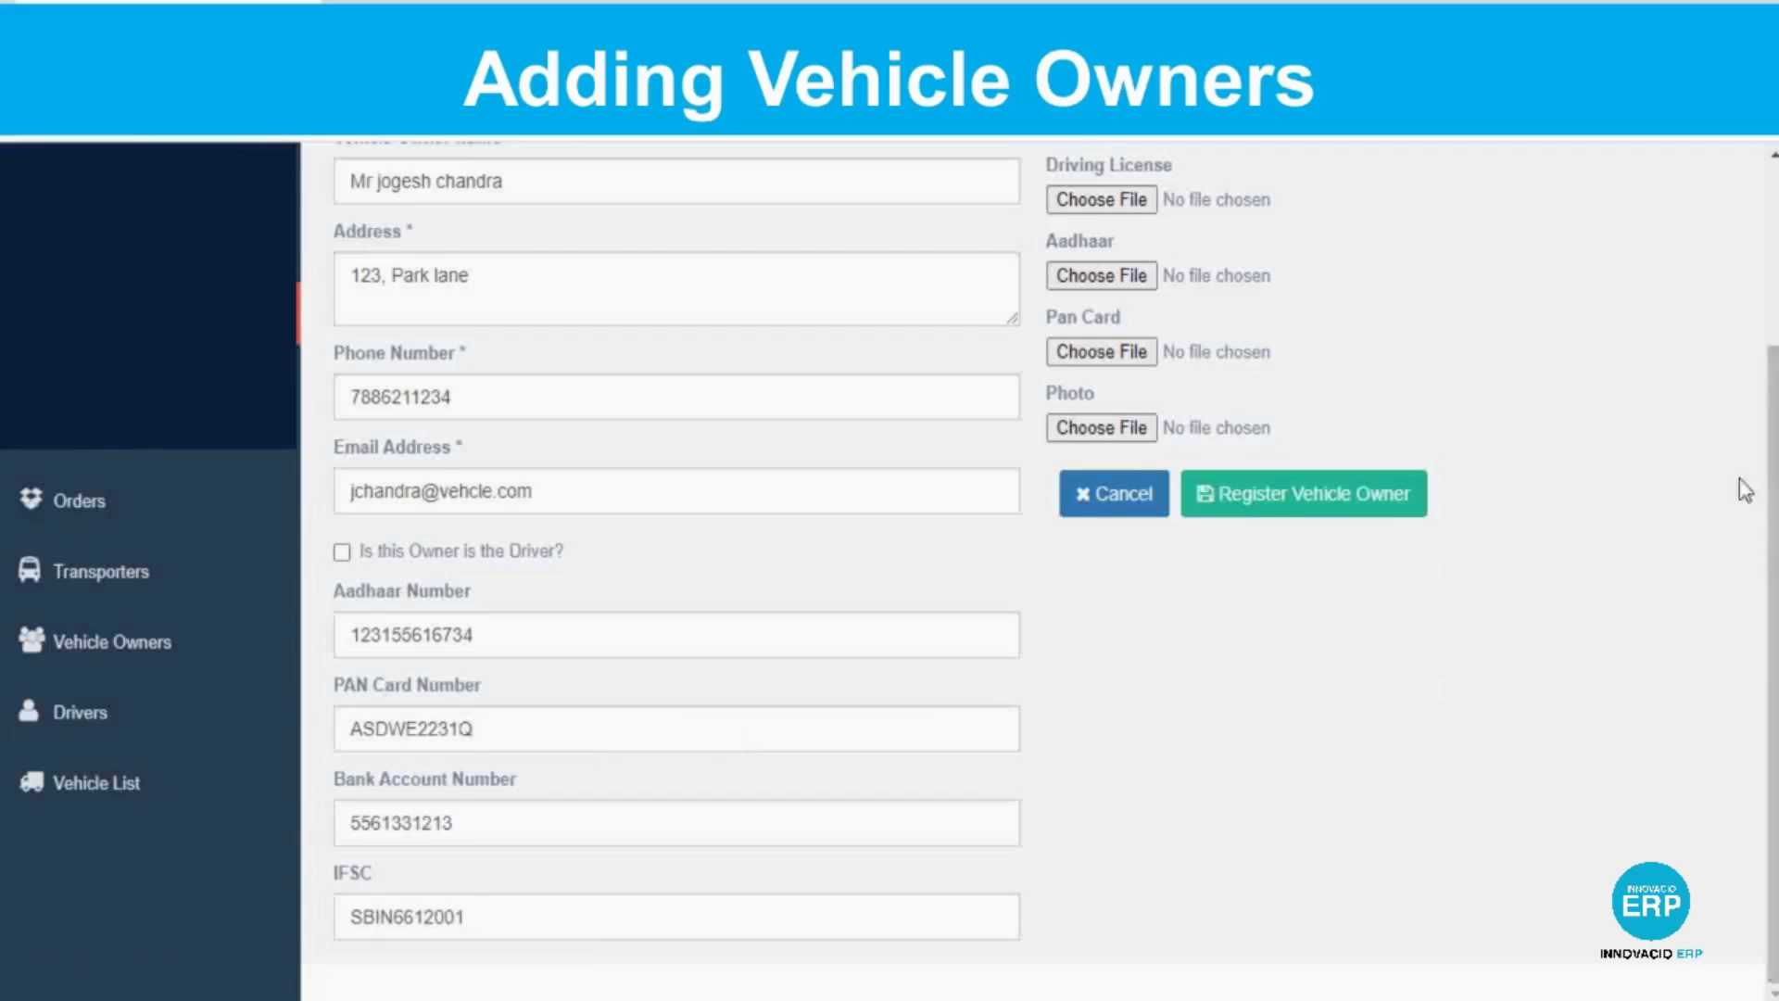
{"action": "scroll", "coordinate": [1735, 488], "scroll_direction": "up", "scroll_amount": 2}
Attach Brochure Bi-fold front.jpg as driving licence and Brochure Bi-fold.jpg as PAN card, then register.
{"action": "left_click", "coordinate": [1123, 350]}
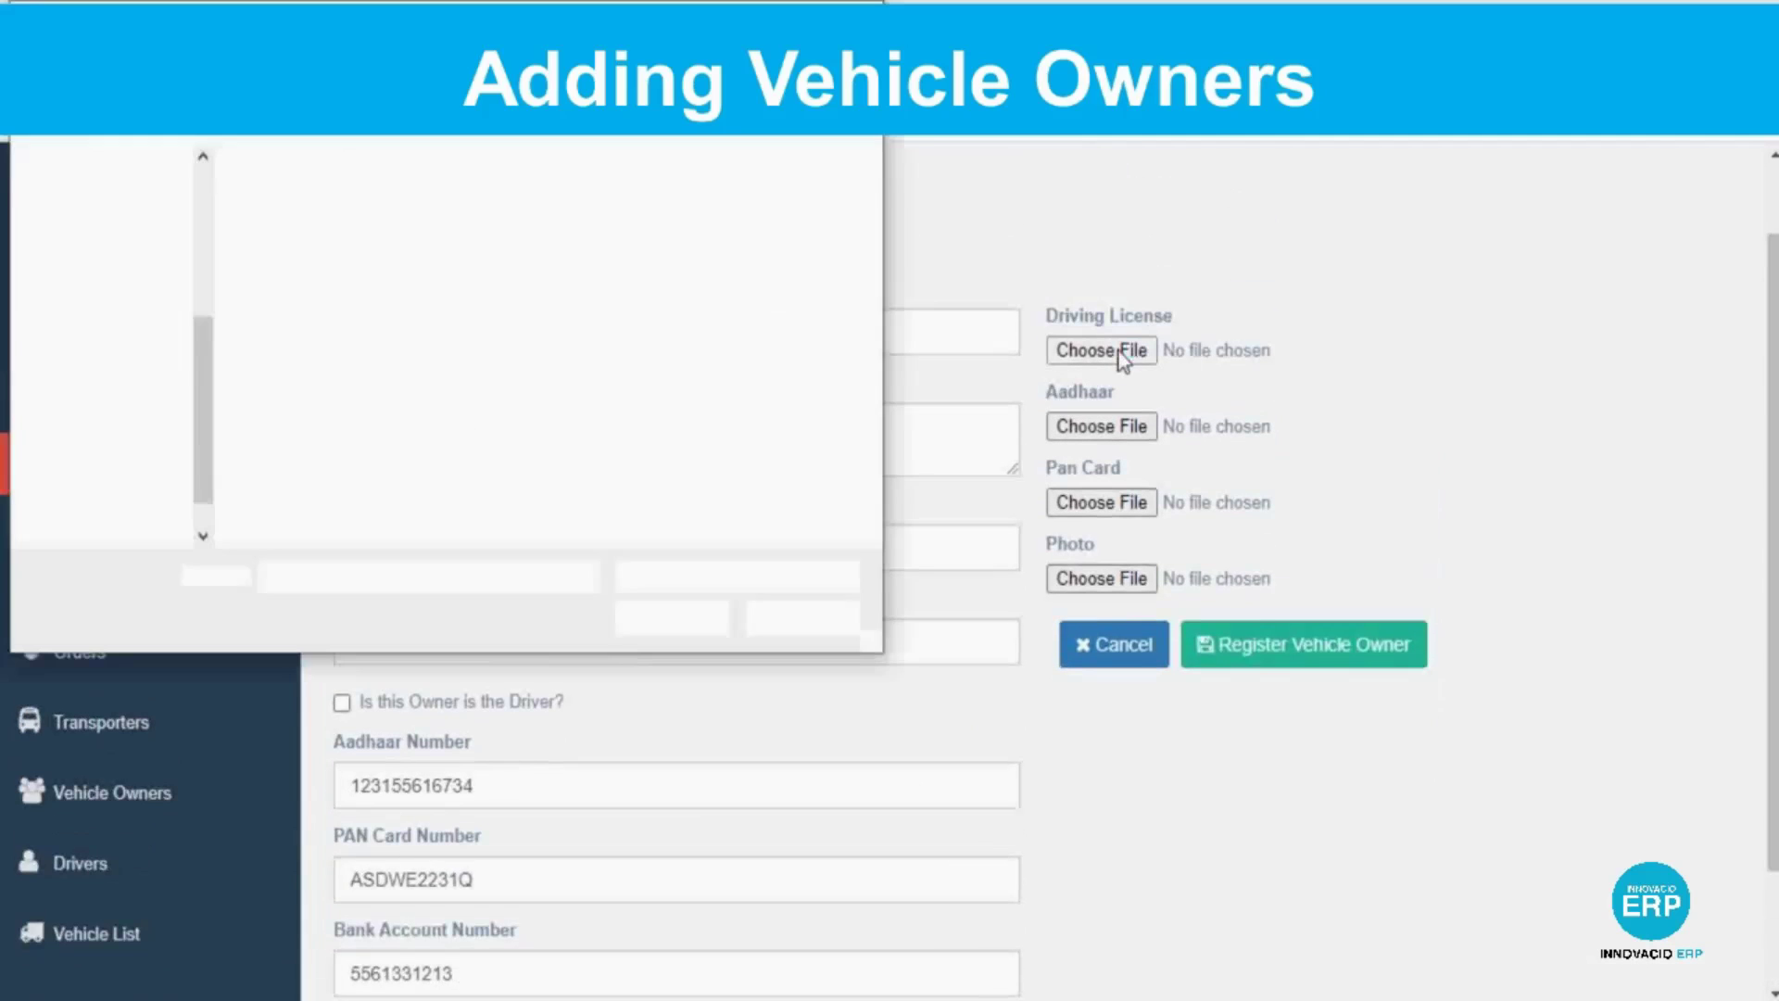
{"action": "double_click", "coordinate": [441, 260]}
{"action": "left_click", "coordinate": [1102, 502]}
{"action": "double_click", "coordinate": [788, 243]}
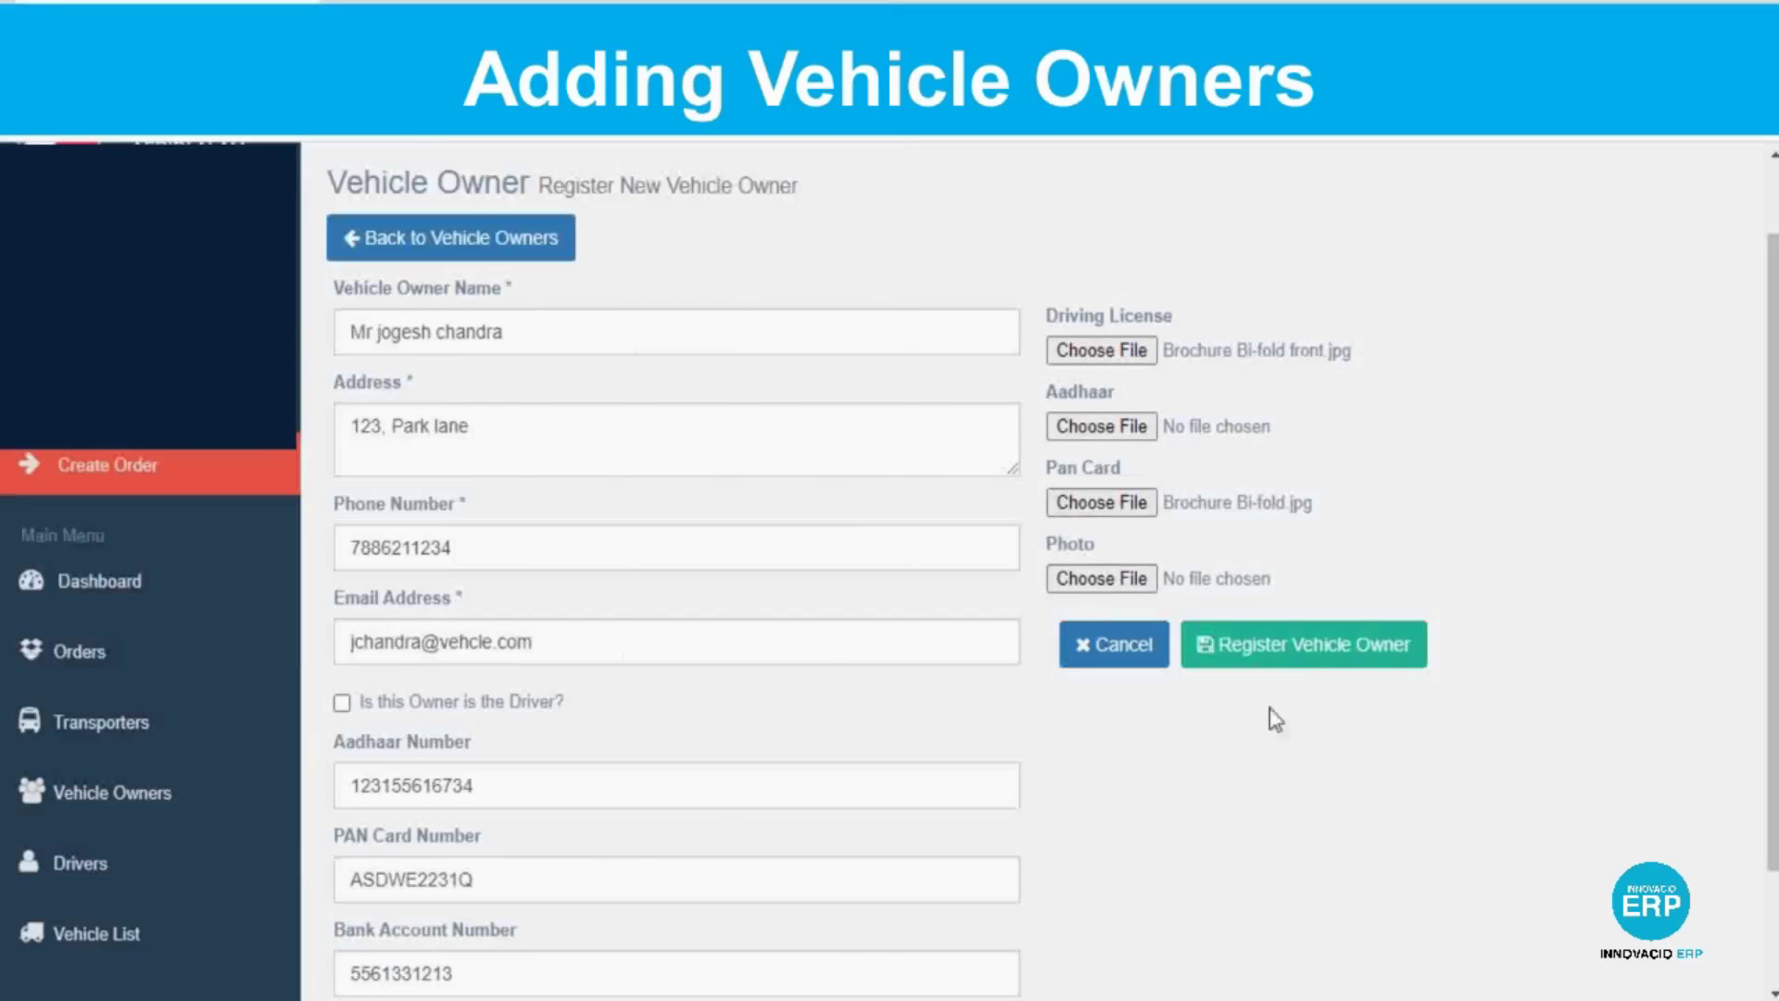
{"action": "left_click", "coordinate": [1278, 660]}
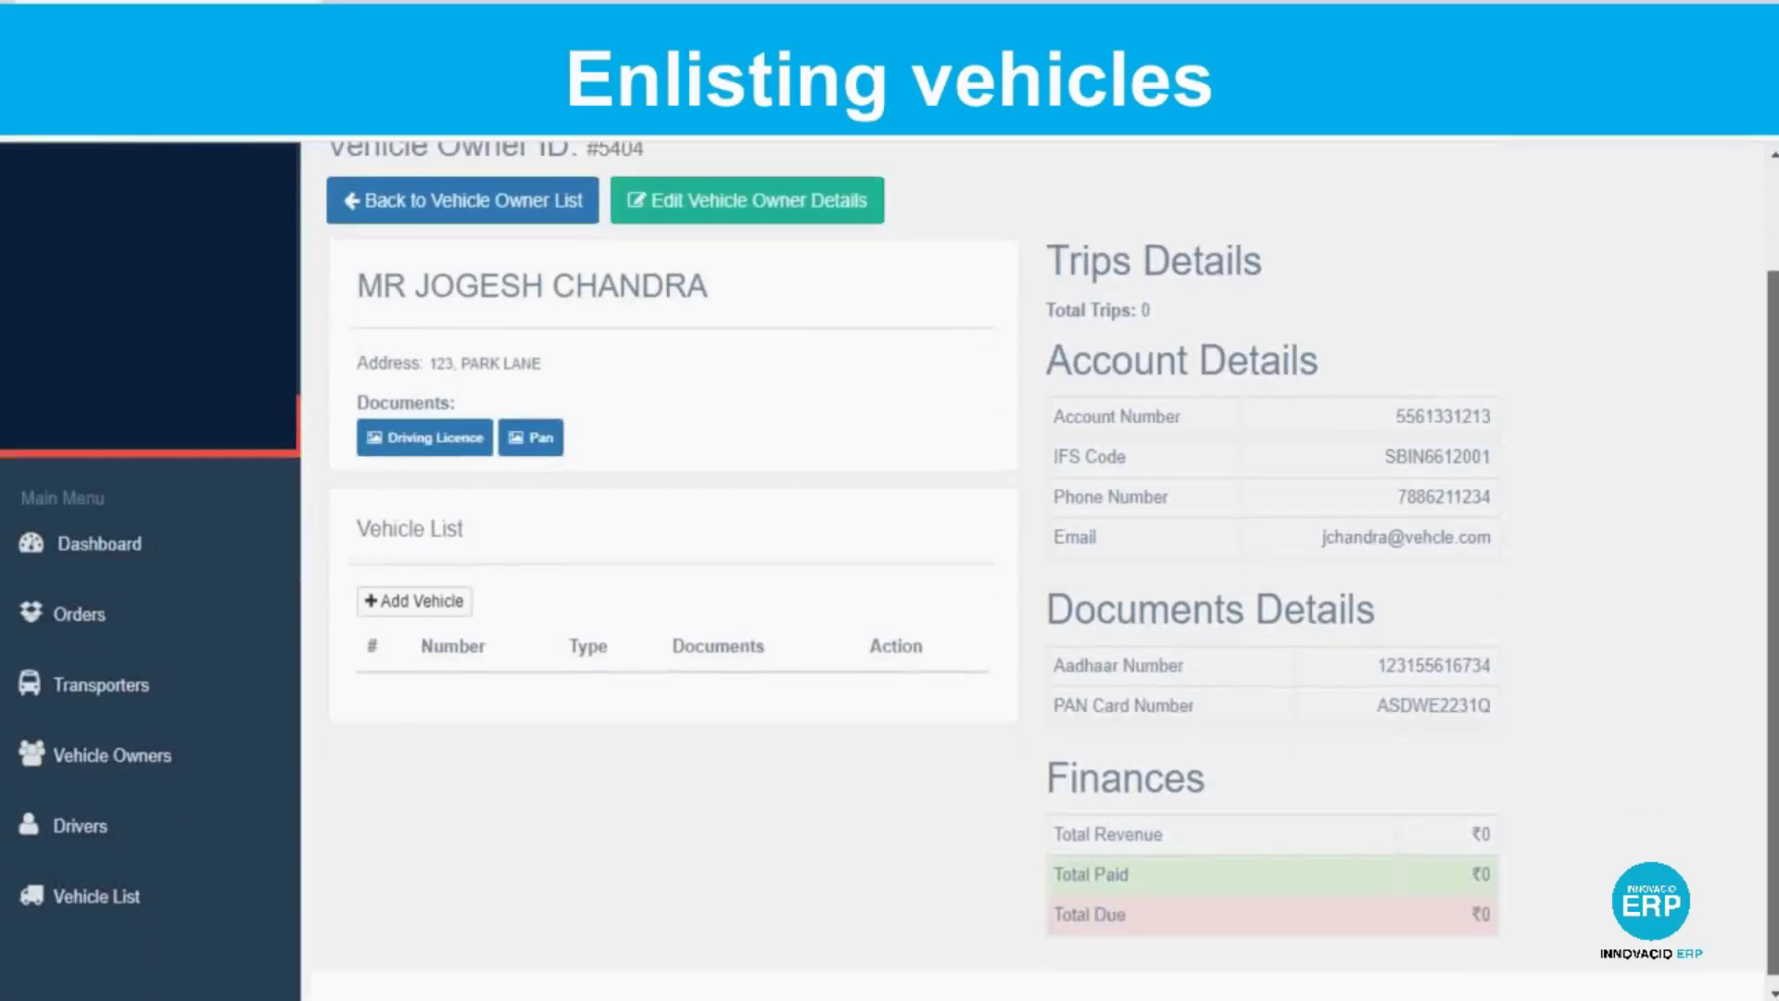
Start a new vehicle for the owner and set its type to 12 Wheeler.
{"action": "left_click", "coordinate": [398, 601]}
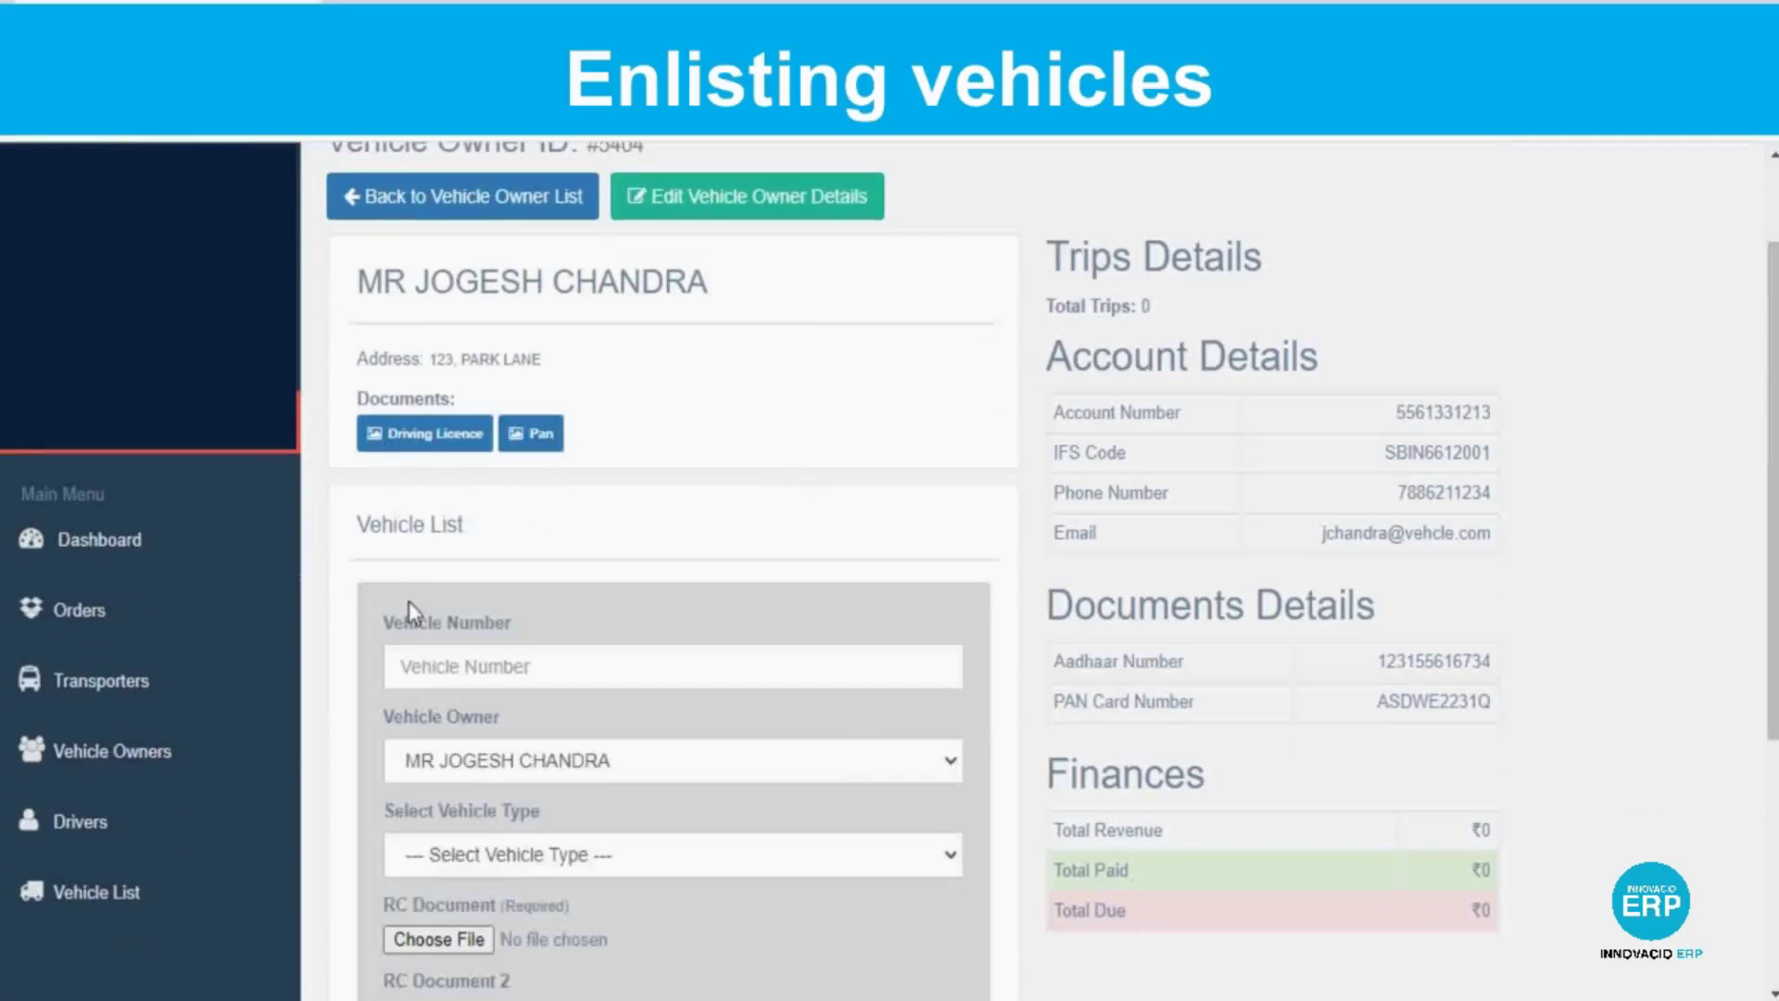
{"action": "scroll", "coordinate": [398, 611], "scroll_direction": "down", "scroll_amount": 1}
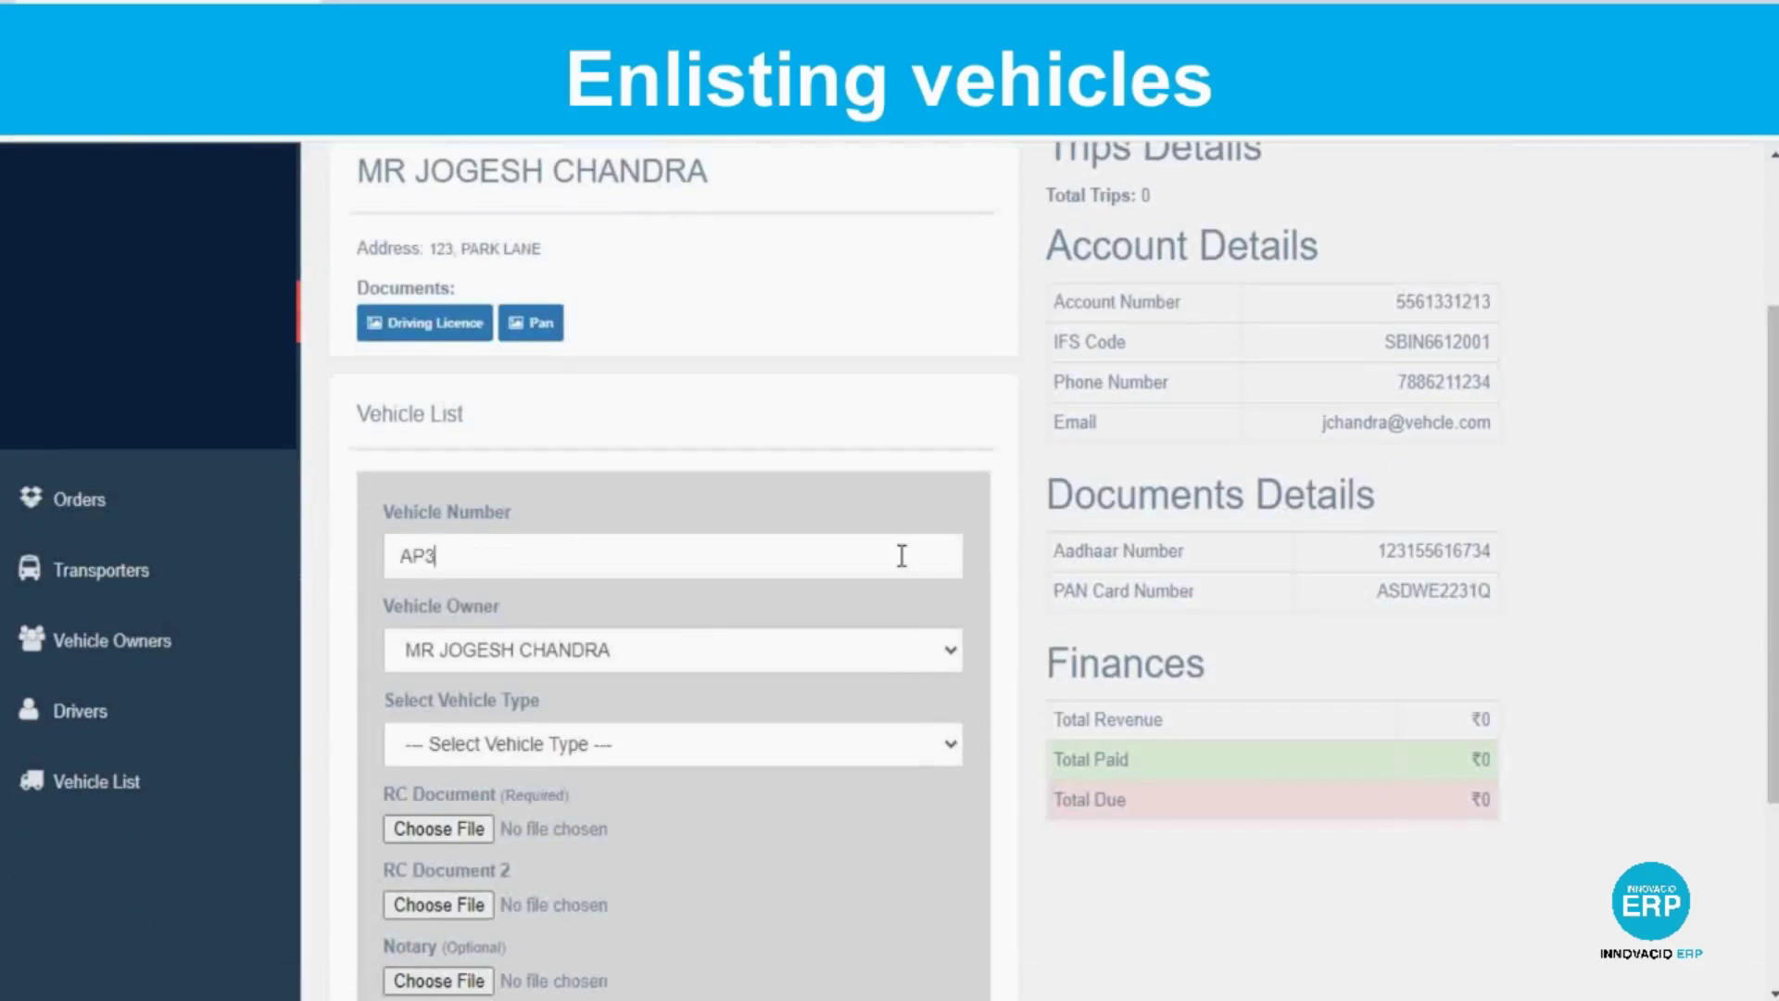
{"action": "left_click", "coordinate": [945, 744]}
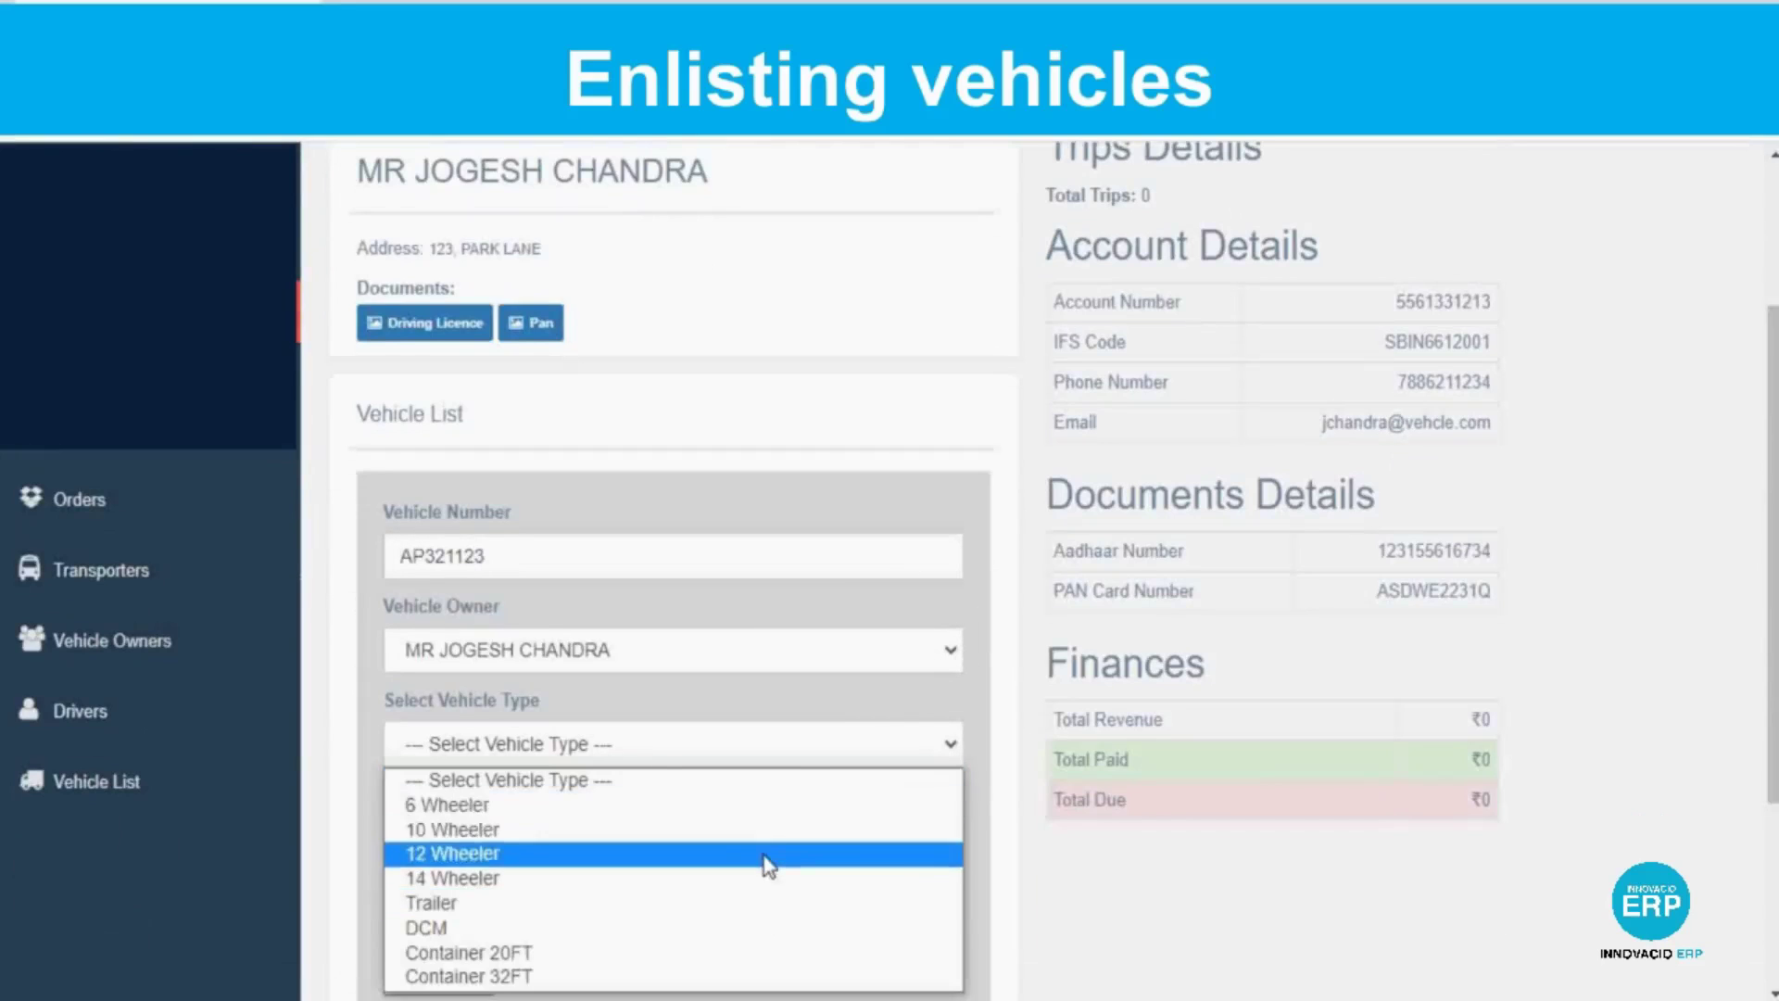
{"action": "left_click", "coordinate": [734, 847]}
{"action": "scroll", "coordinate": [464, 602], "scroll_direction": "down", "scroll_amount": 2}
{"action": "left_click", "coordinate": [463, 603]}
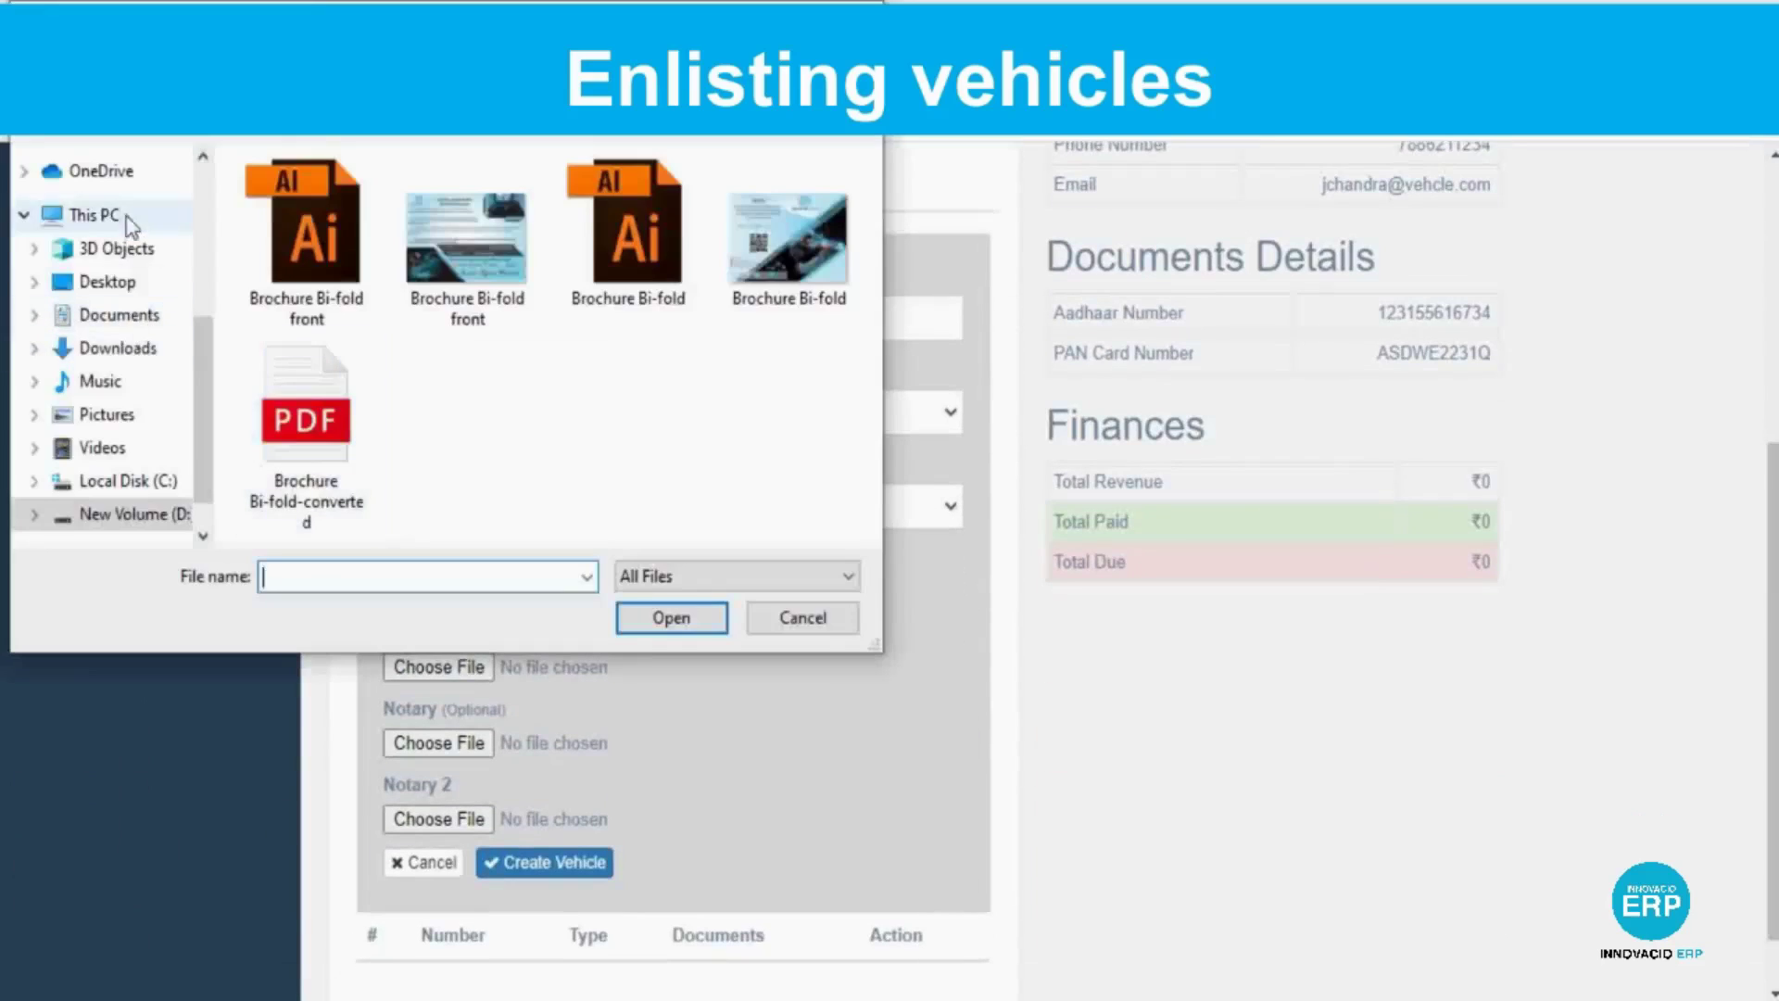
{"action": "scroll", "coordinate": [120, 352], "scroll_direction": "up", "scroll_amount": 3}
{"action": "left_click", "coordinate": [129, 264]}
{"action": "double_click", "coordinate": [778, 278]}
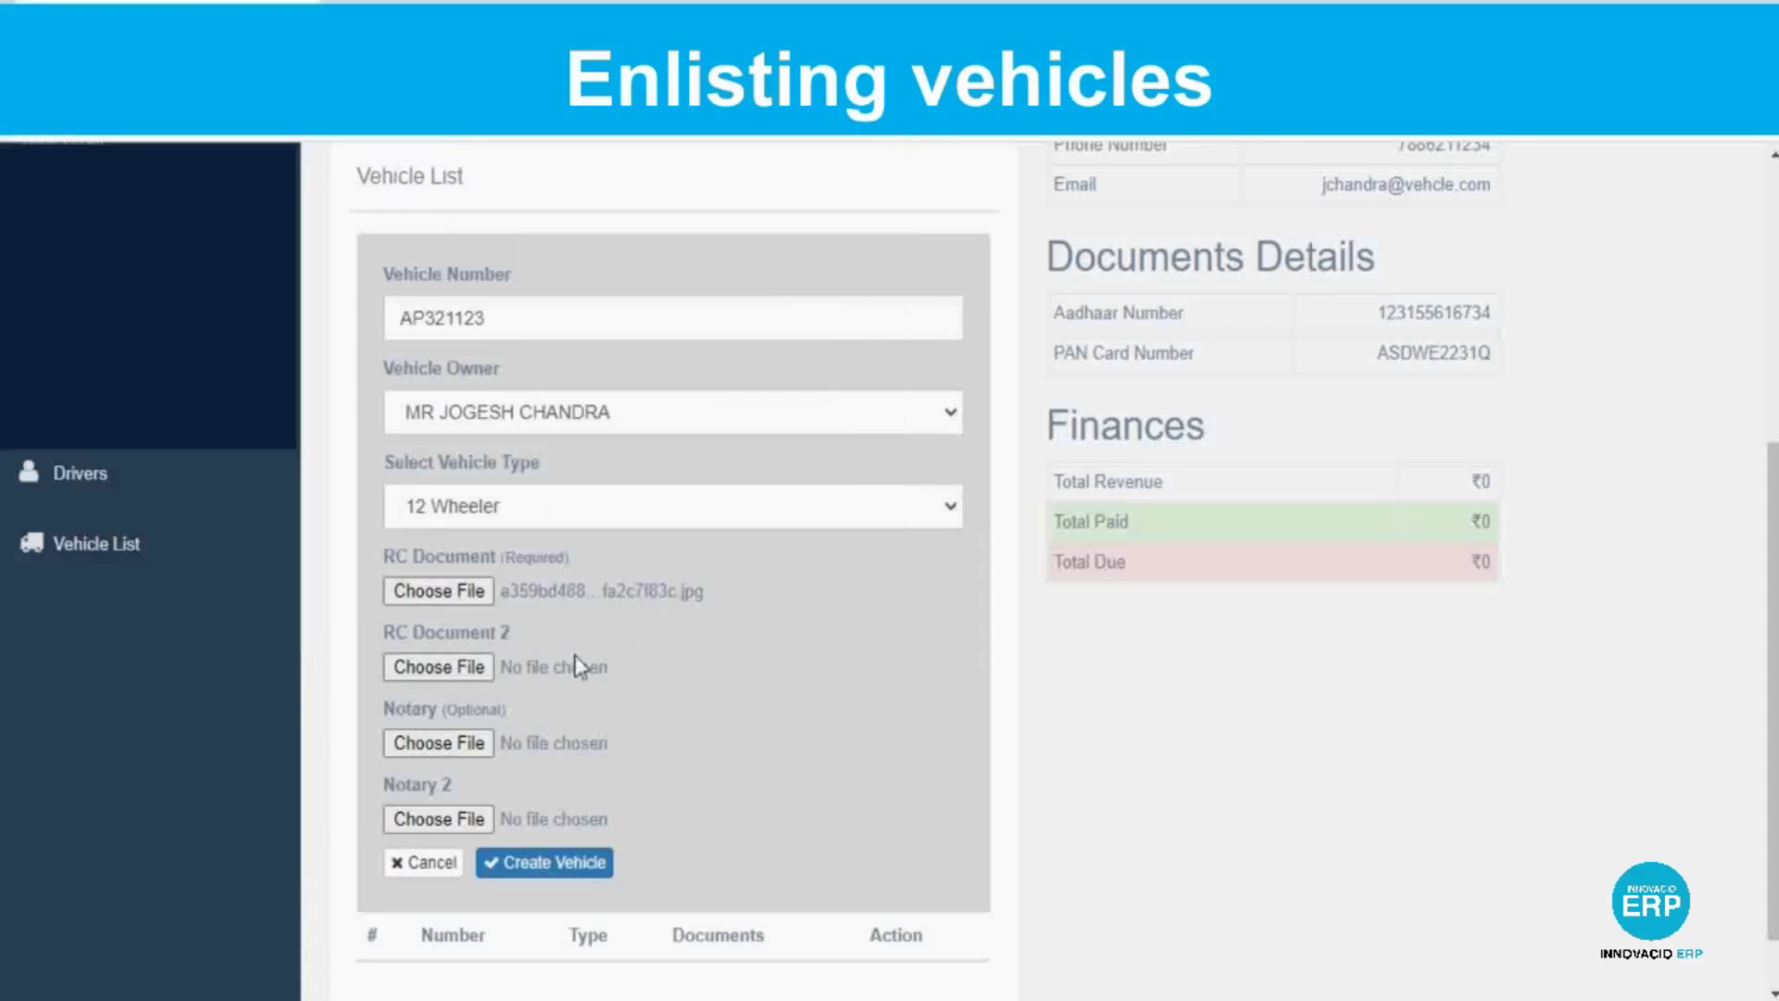
{"action": "left_click", "coordinate": [460, 741]}
{"action": "double_click", "coordinate": [425, 714]}
{"action": "scroll", "coordinate": [220, 919], "scroll_direction": "down", "scroll_amount": 1}
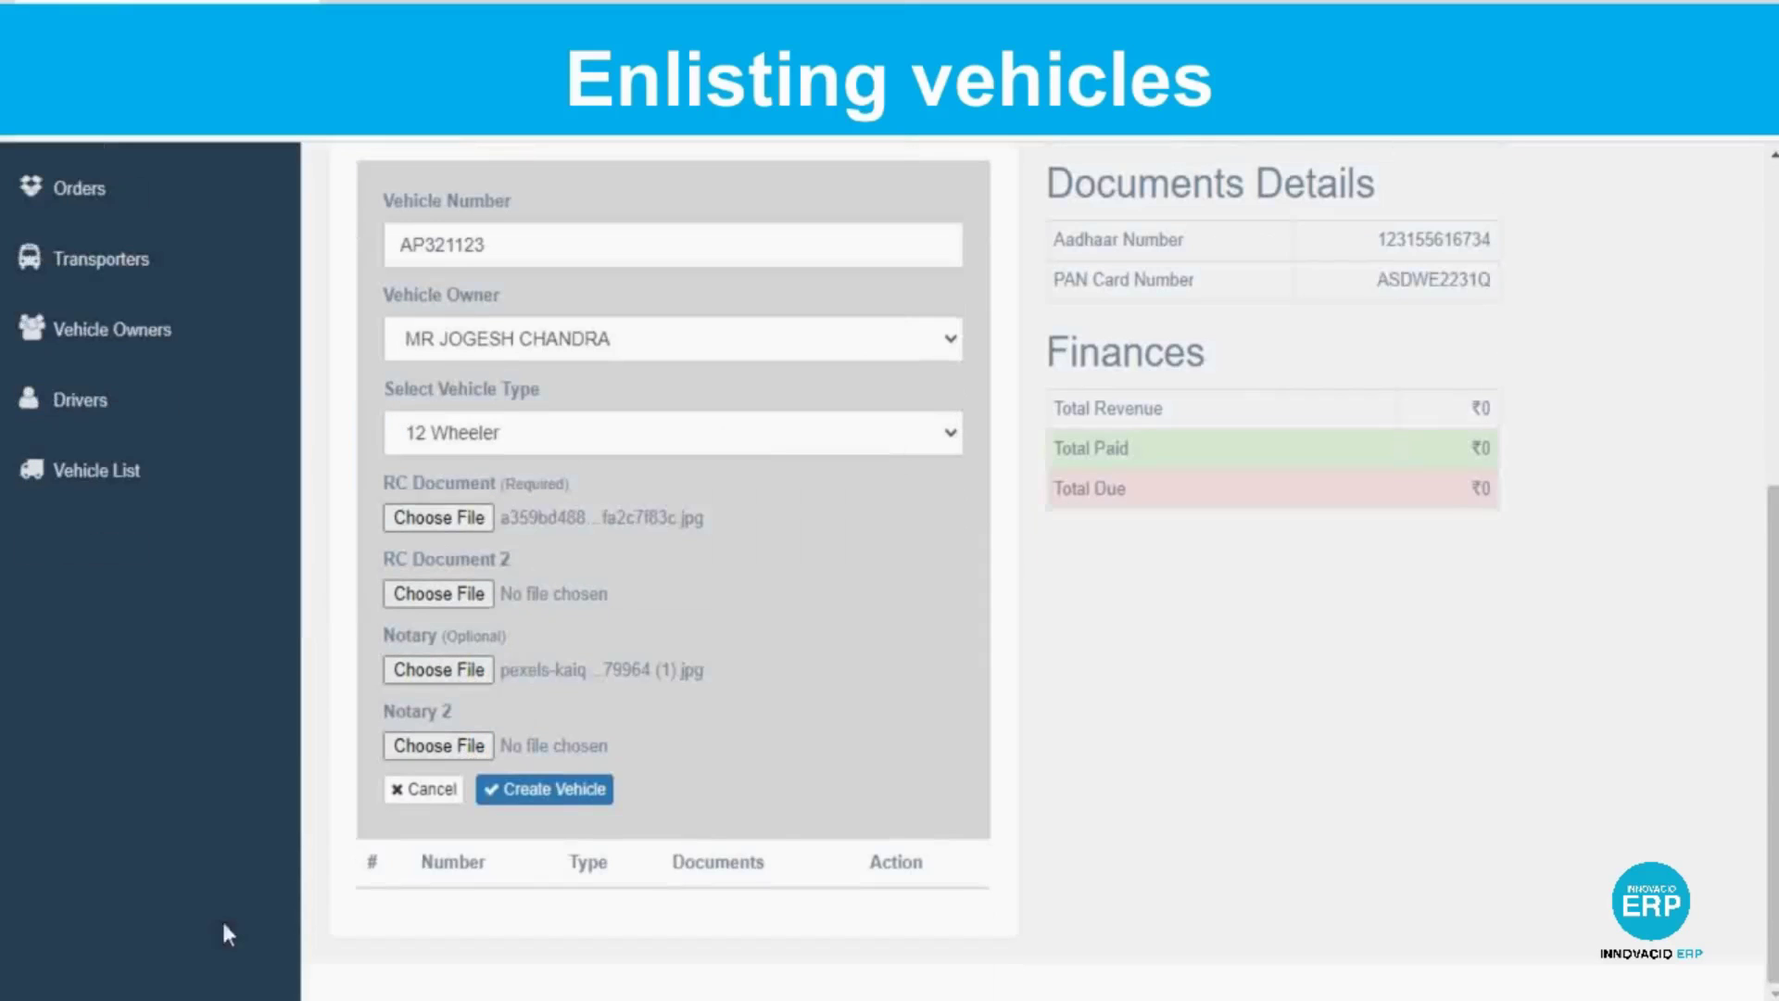
{"action": "left_click", "coordinate": [552, 789]}
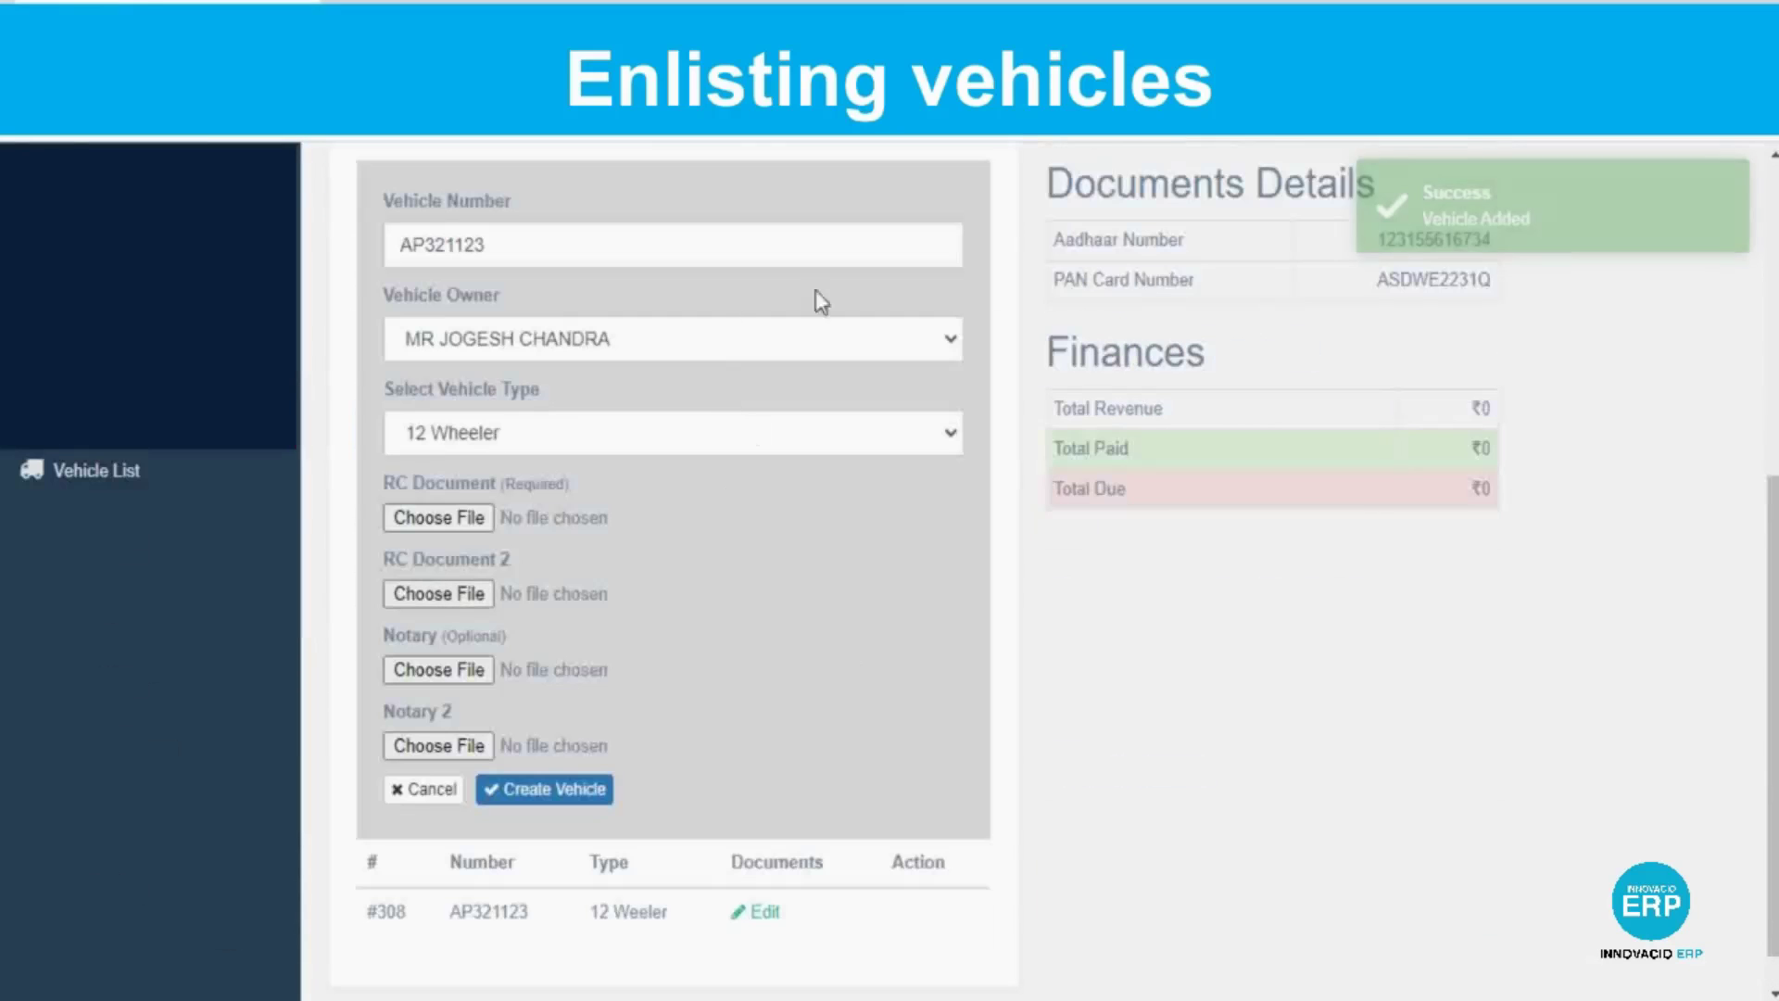
Search transporters for 'abc' and open the ABC TRANSPORT record.
{"action": "scroll", "coordinate": [814, 298], "scroll_direction": "up", "scroll_amount": 2}
{"action": "scroll", "coordinate": [102, 602], "scroll_direction": "down", "scroll_amount": 2}
{"action": "scroll", "coordinate": [102, 603], "scroll_direction": "up", "scroll_amount": 6}
{"action": "left_click", "coordinate": [97, 604]}
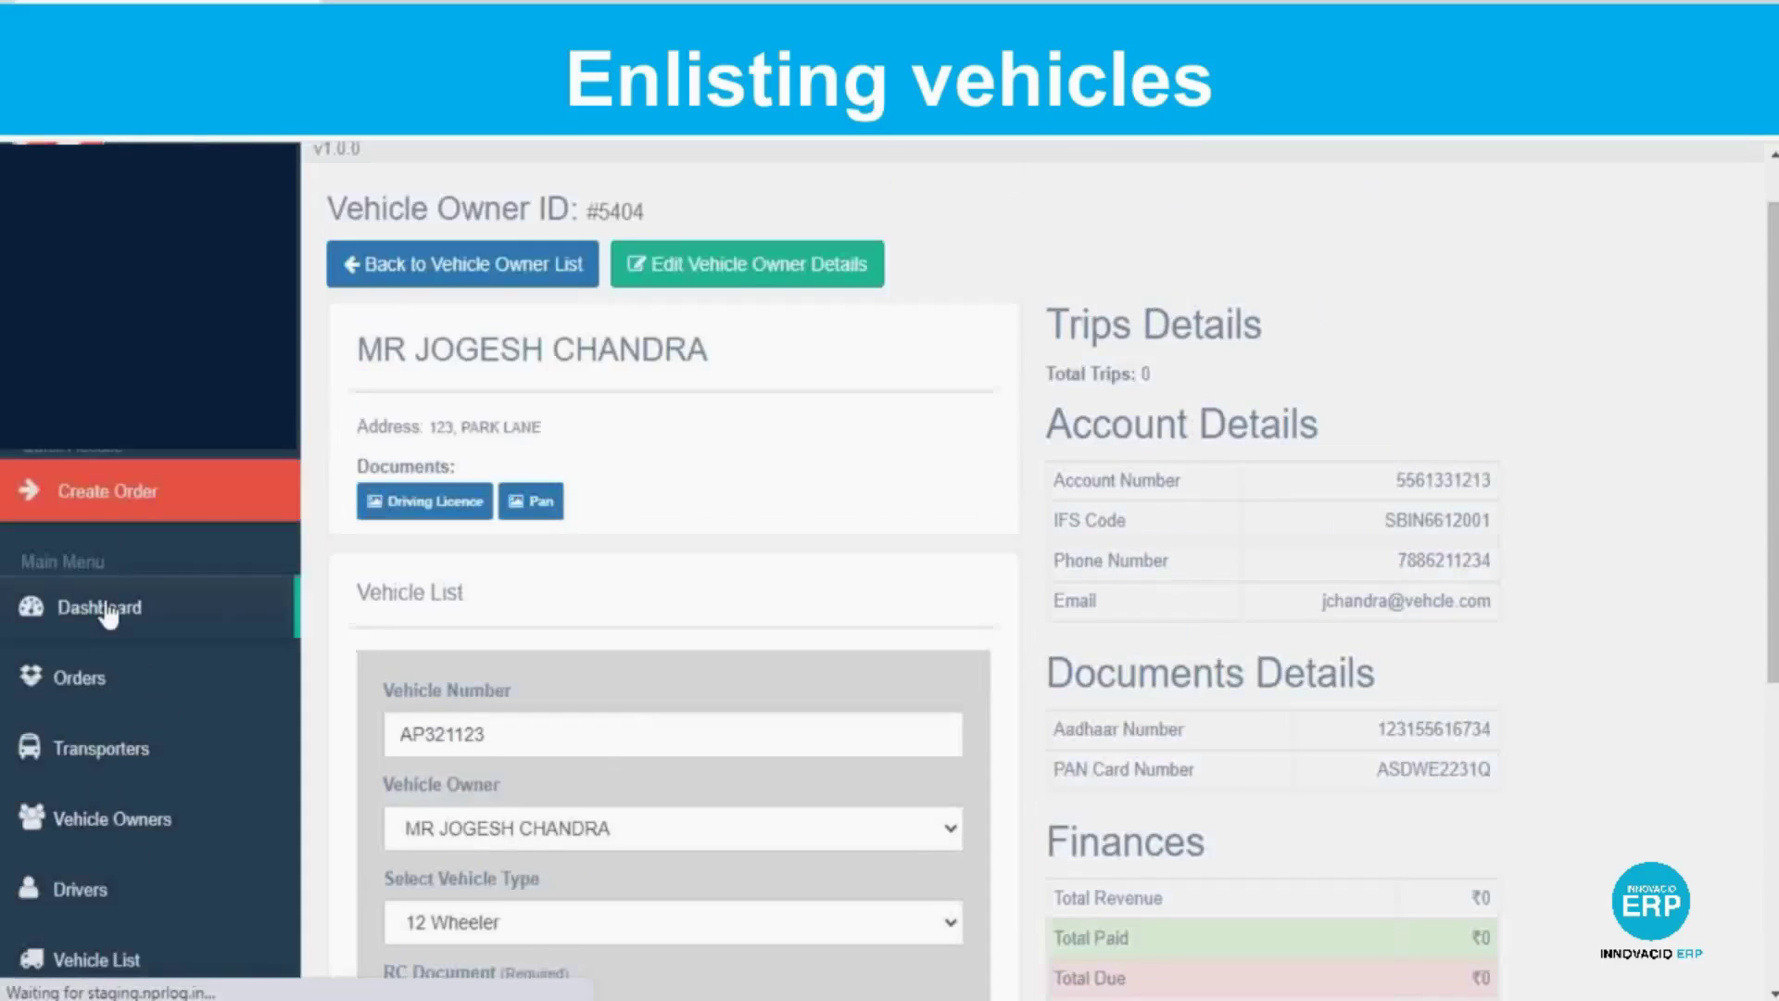
{"action": "scroll", "coordinate": [116, 619], "scroll_direction": "down", "scroll_amount": 4}
{"action": "left_click", "coordinate": [64, 510]}
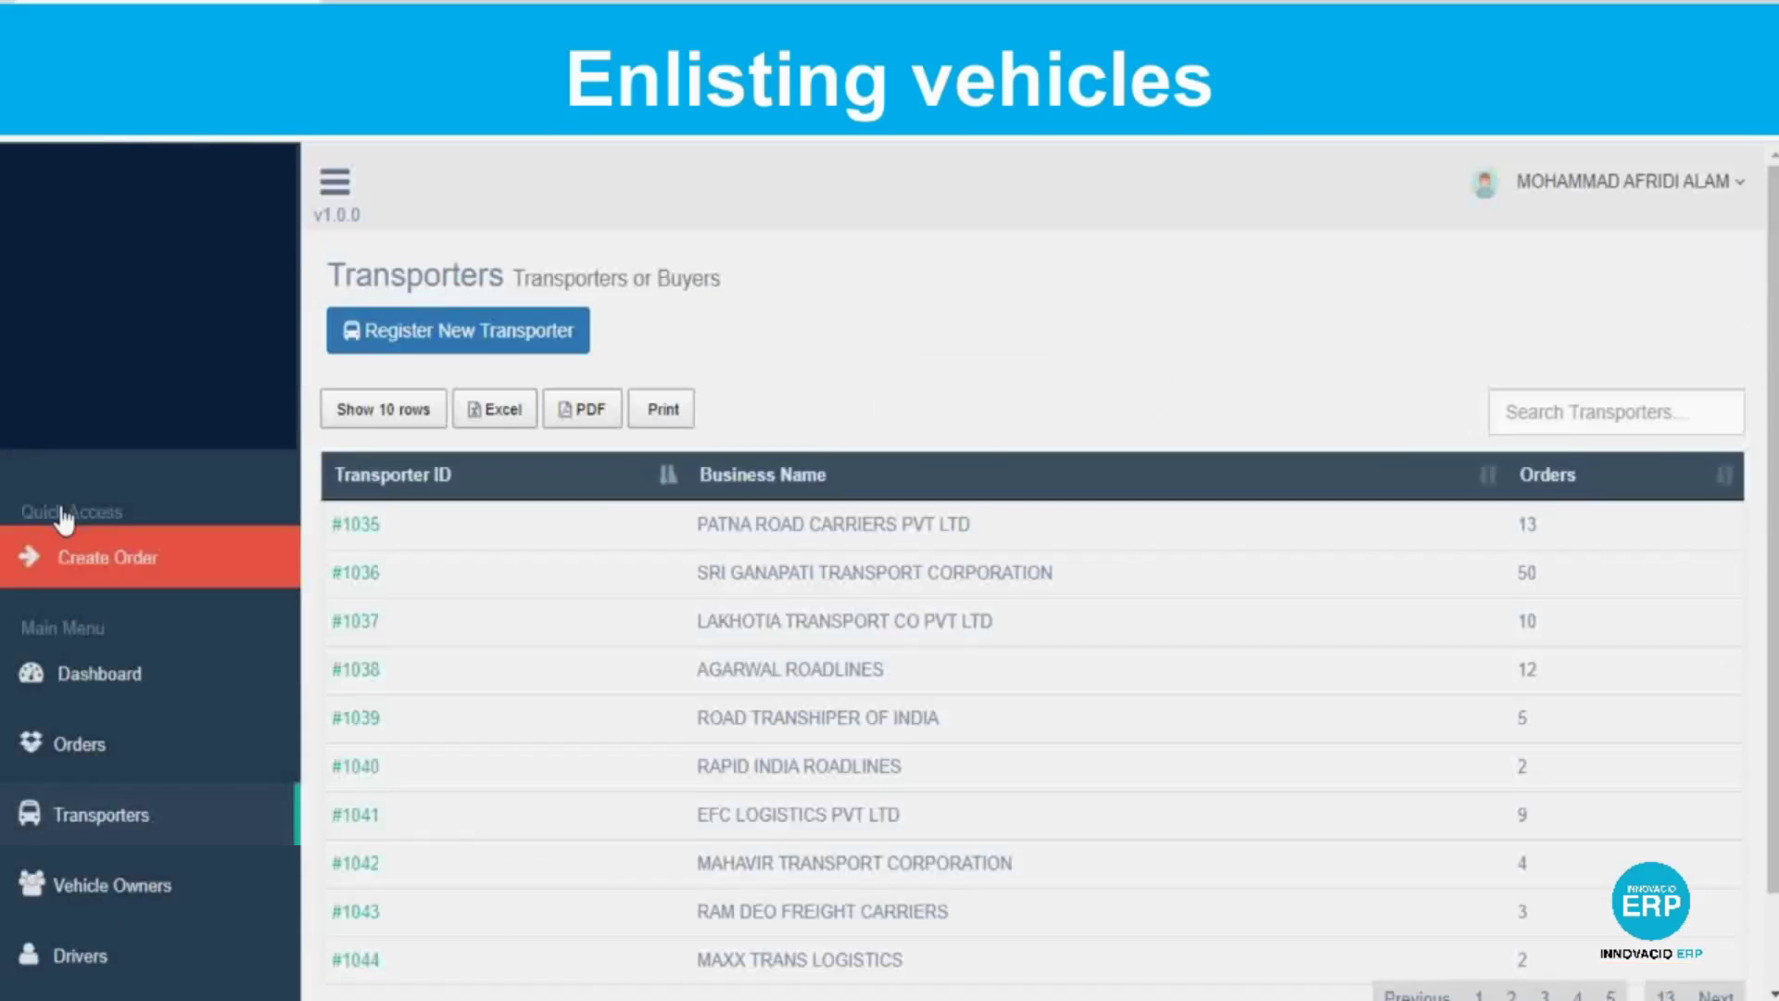
{"action": "type", "text": "abc"}
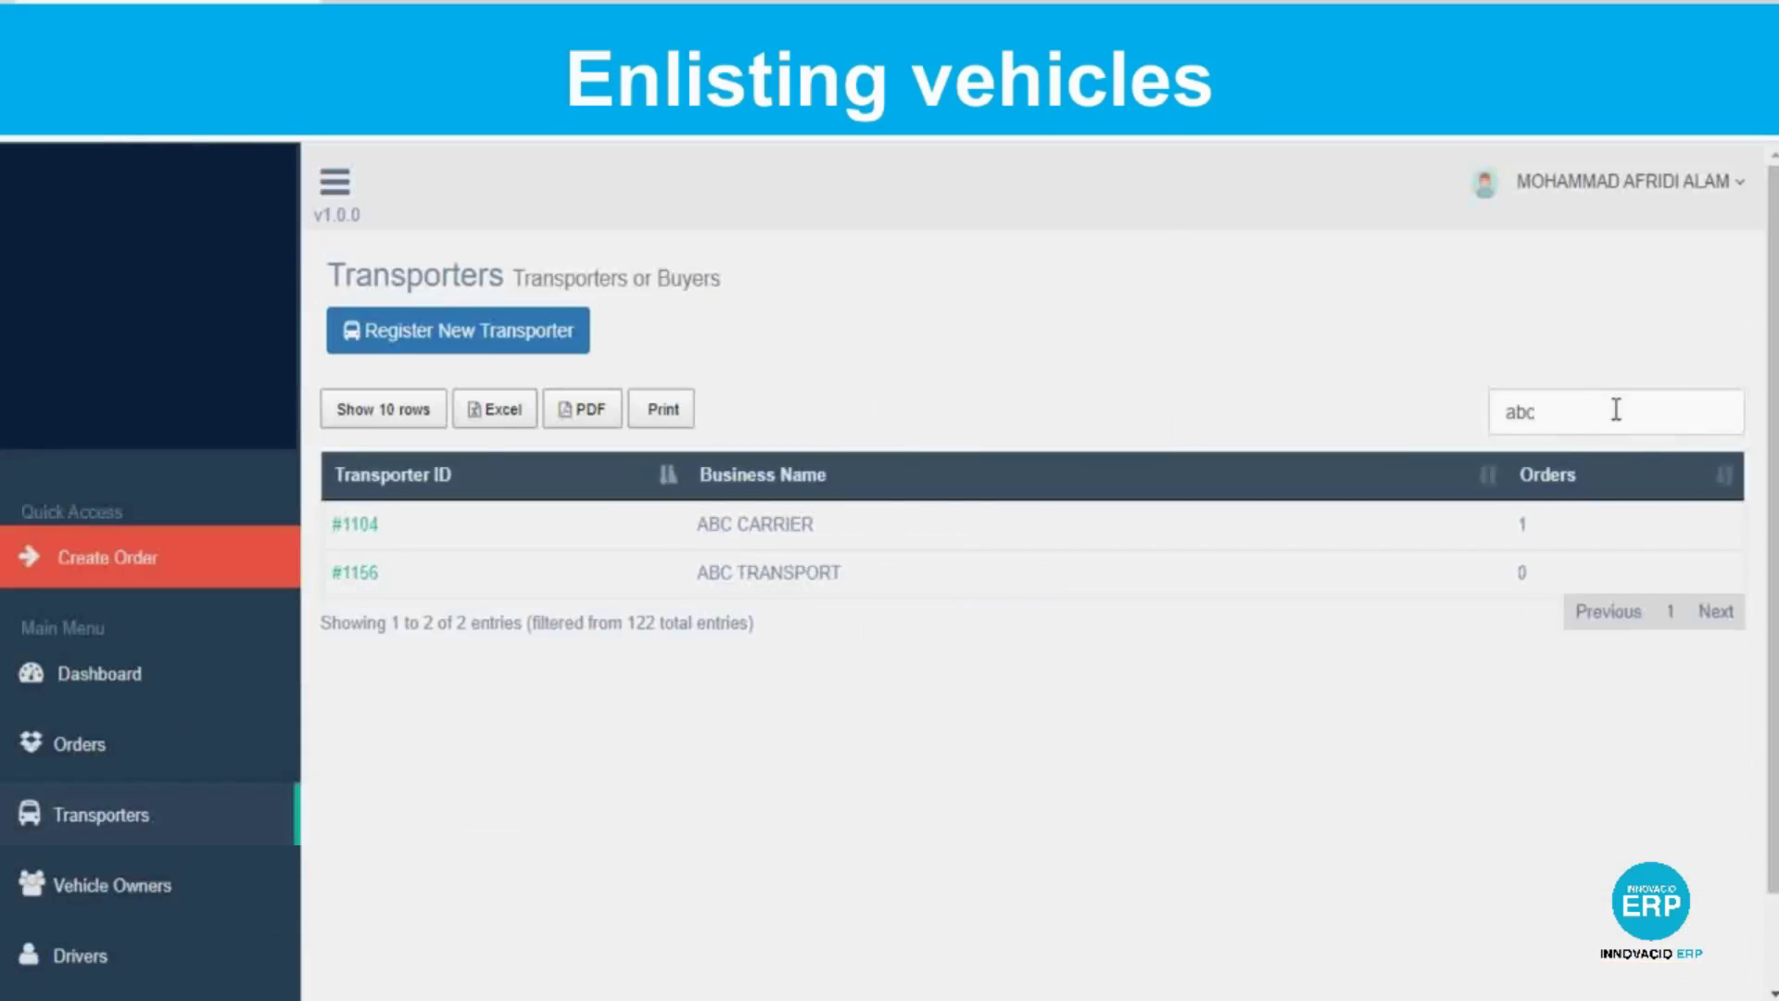
{"action": "left_click", "coordinate": [357, 572]}
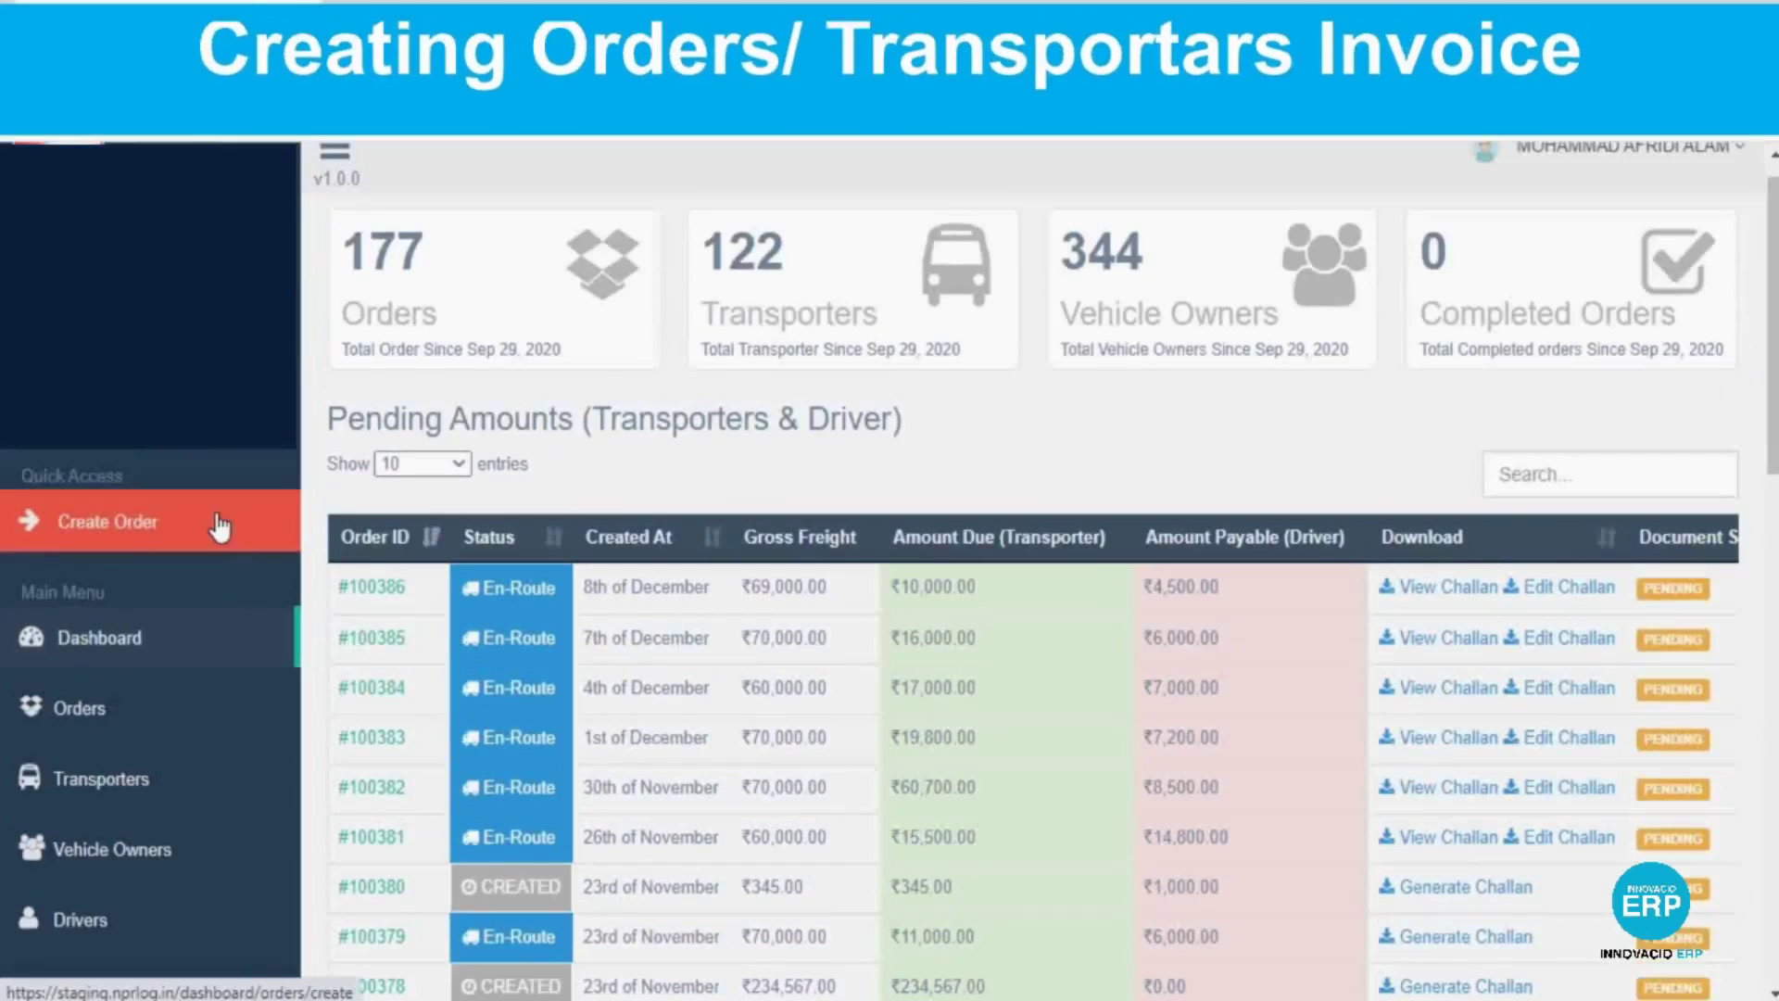
{"action": "left_click", "coordinate": [219, 517]}
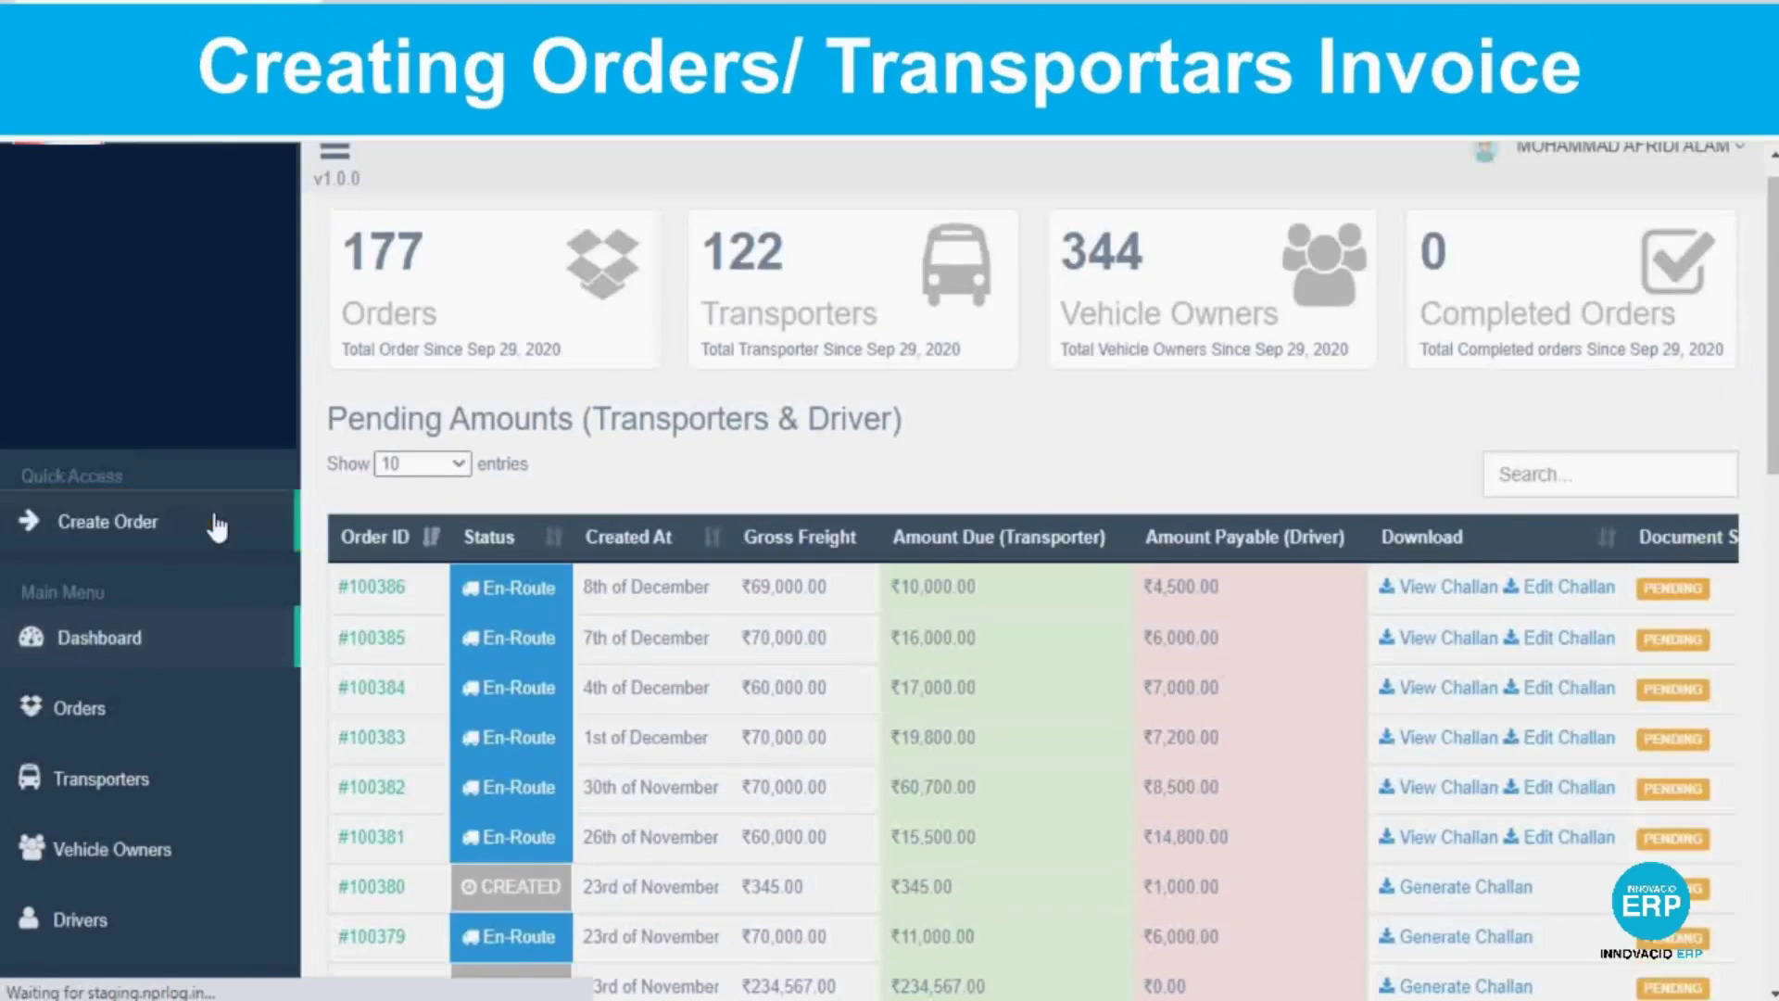
Set the order route from KOLKATA to Patna with ABC TRANSPORT as transporter.
{"action": "scroll", "coordinate": [219, 516], "scroll_direction": "down", "scroll_amount": 1}
{"action": "left_click", "coordinate": [918, 407]}
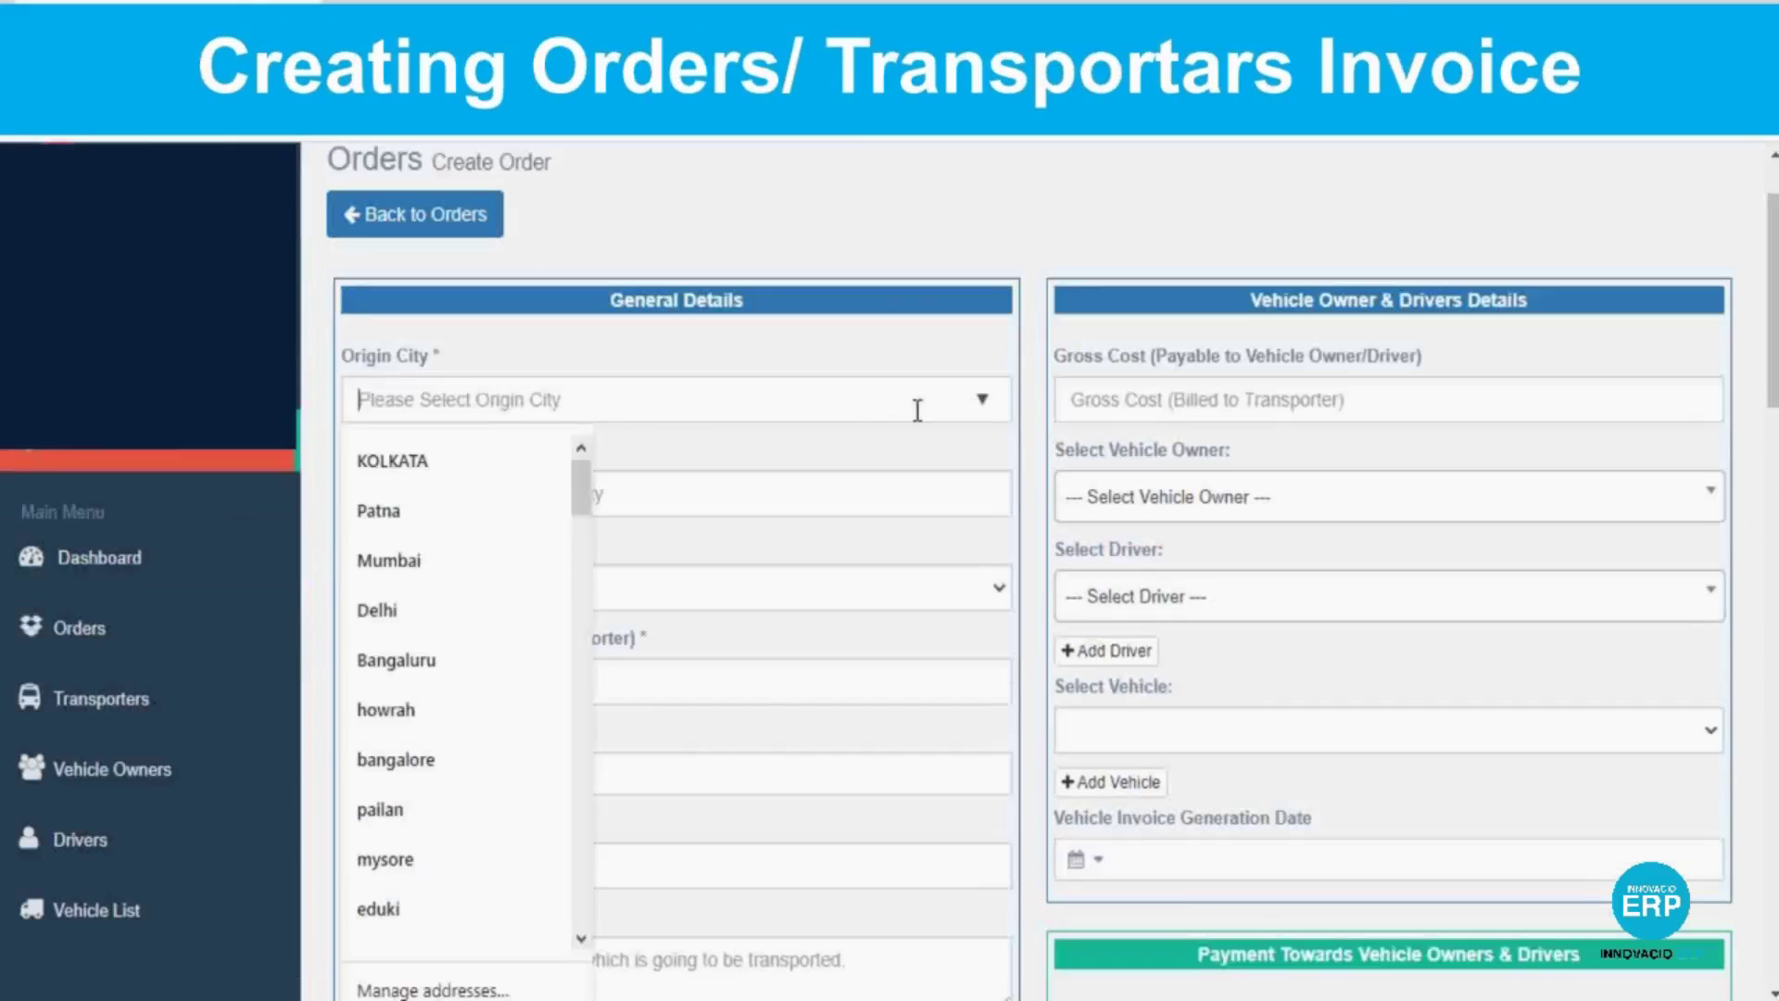
{"action": "left_click", "coordinate": [447, 456]}
{"action": "left_click", "coordinate": [545, 517]}
{"action": "left_click", "coordinate": [459, 598]}
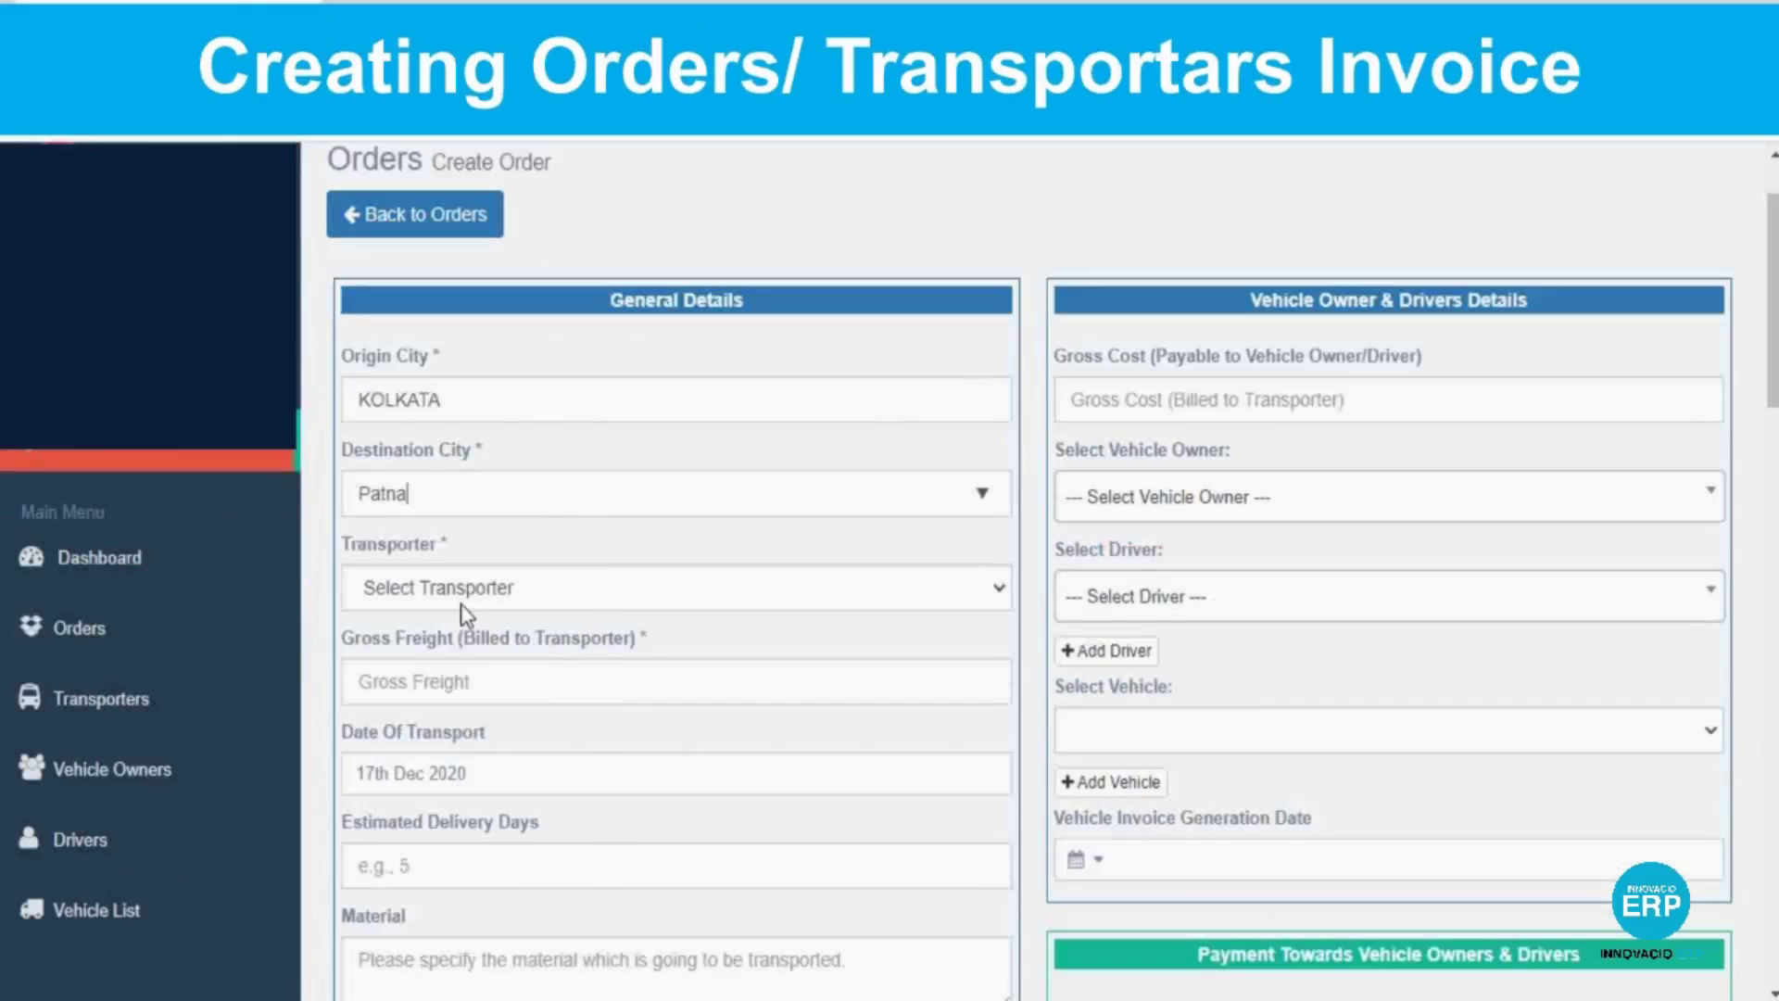
{"action": "left_click", "coordinate": [587, 598]}
{"action": "left_click", "coordinate": [994, 584]}
{"action": "left_click", "coordinate": [994, 584]}
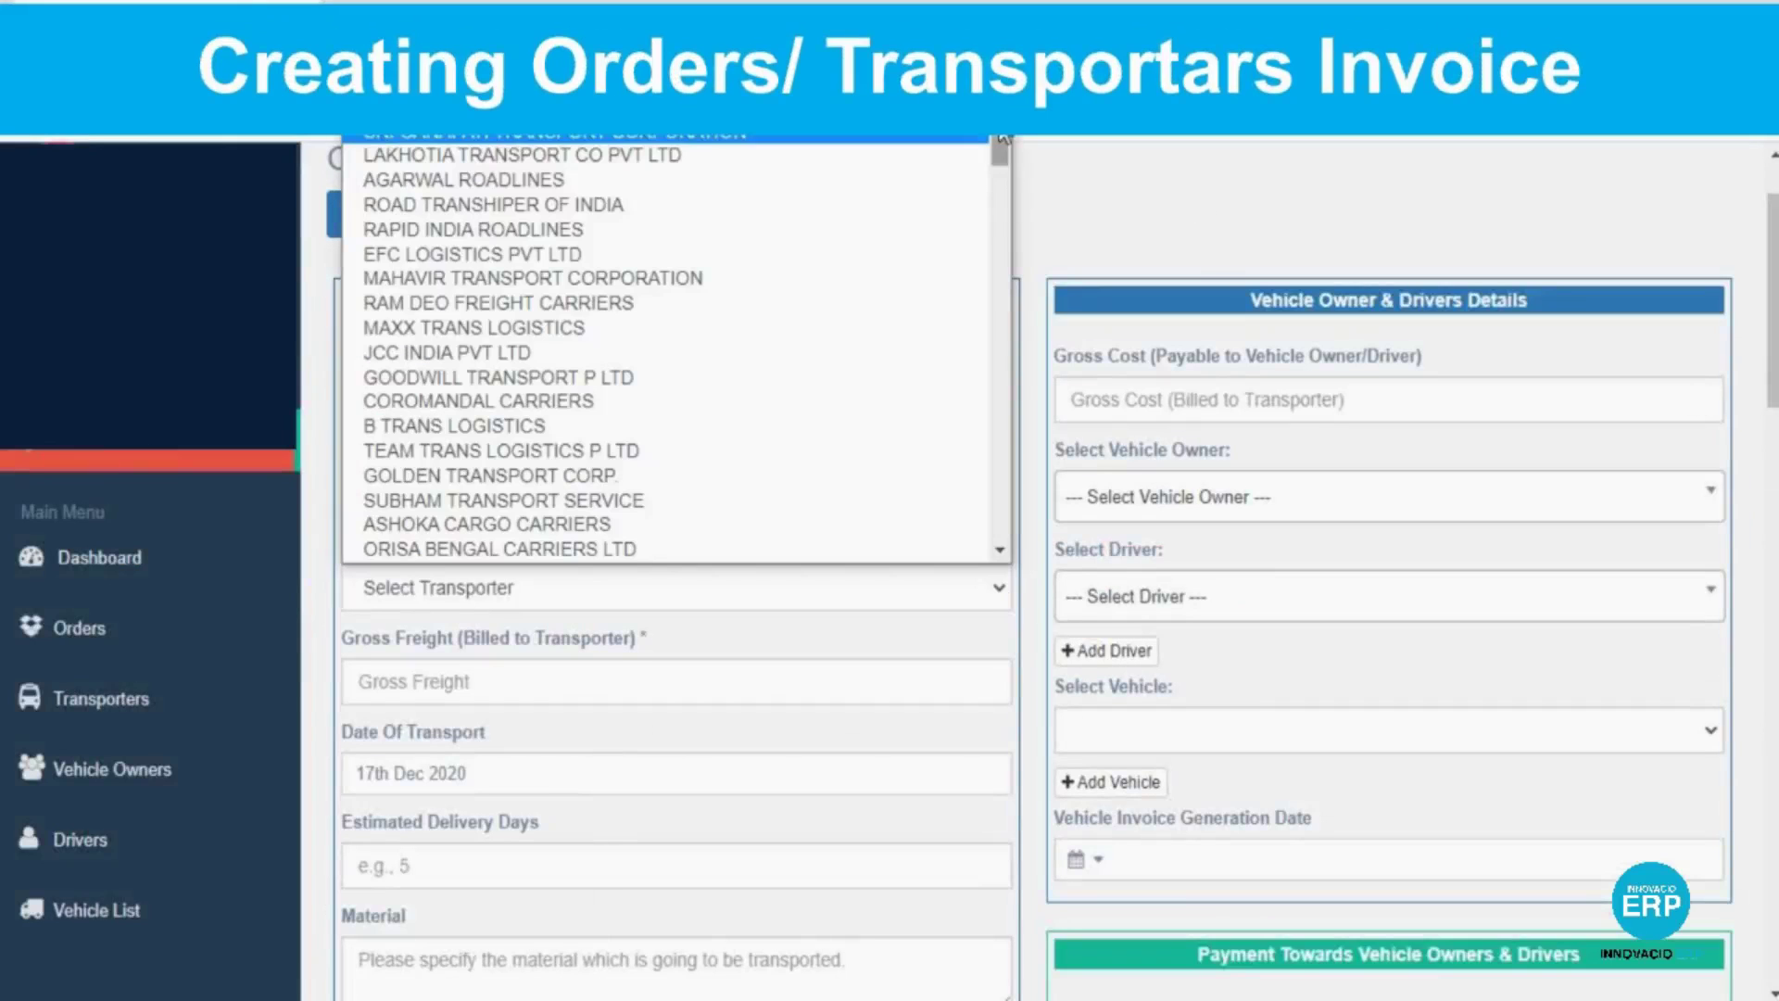
{"action": "scroll", "coordinate": [992, 350], "scroll_direction": "down", "scroll_amount": 5}
{"action": "left_click_drag", "start_coordinate": [999, 362], "coordinate": [999, 526]}
{"action": "left_click", "coordinate": [926, 553]}
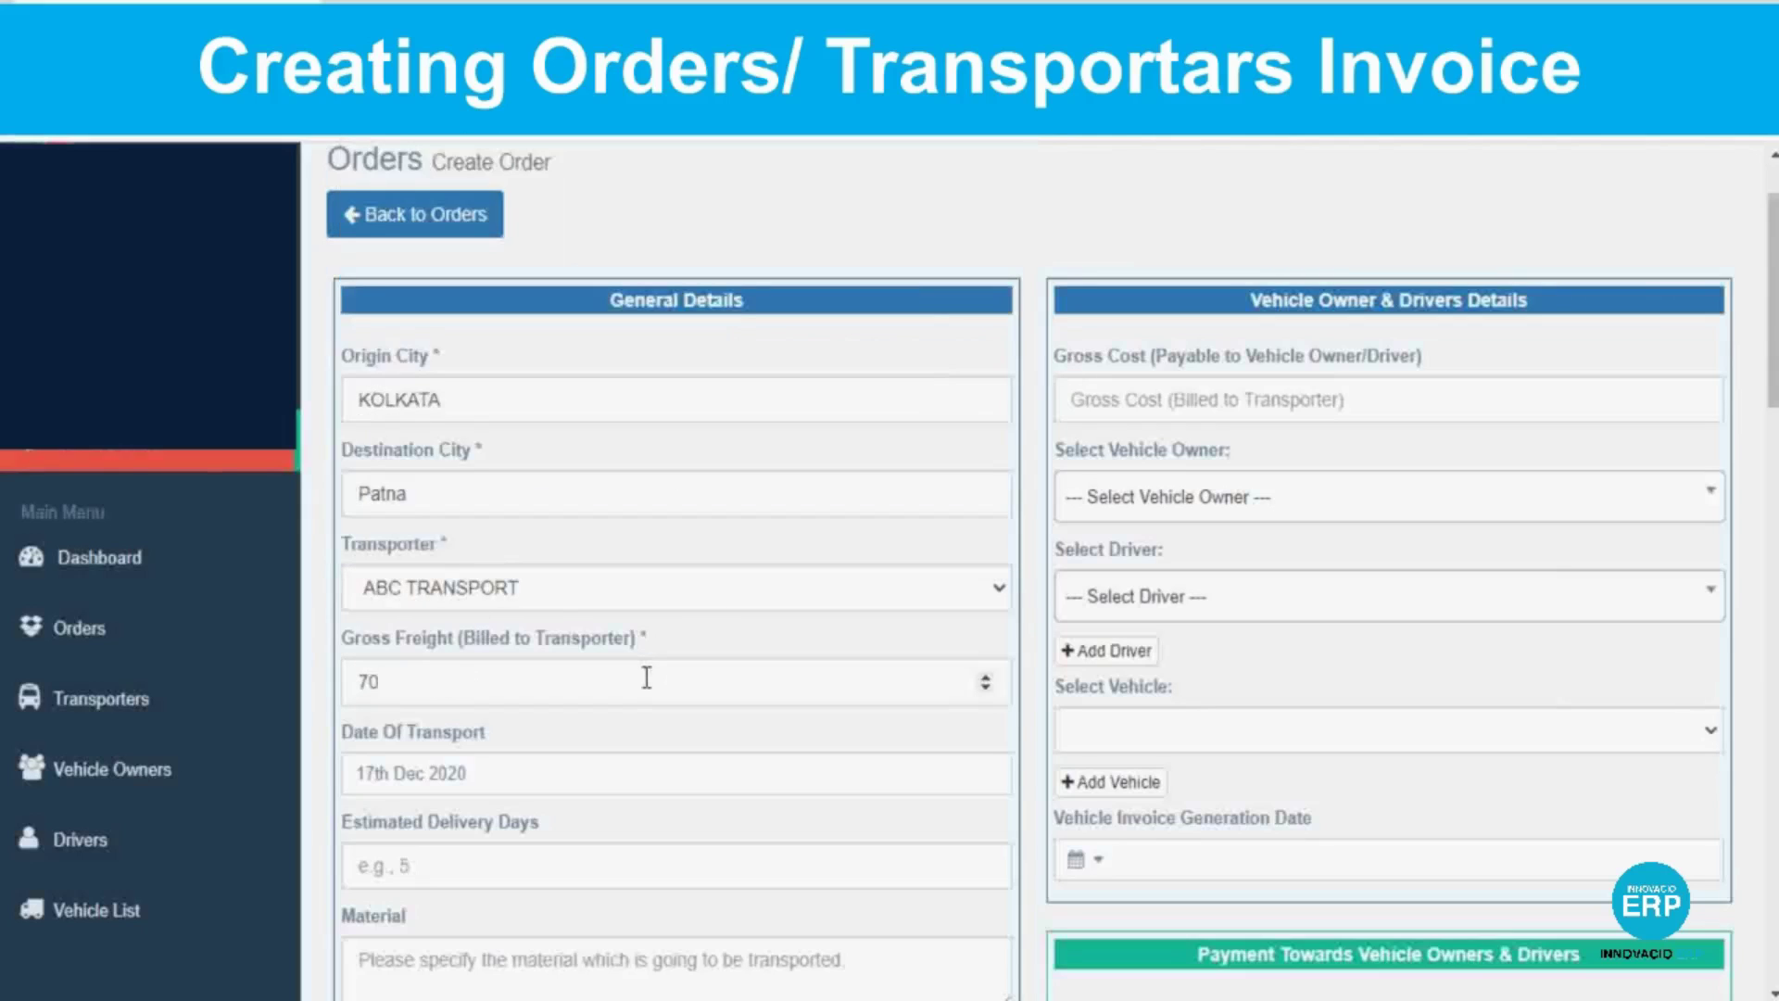
Set transport date 18 December 2020, material wood, tonnage 21 and amount 60000.
{"action": "left_click", "coordinate": [653, 777]}
{"action": "scroll", "coordinate": [491, 584], "scroll_direction": "down", "scroll_amount": 4}
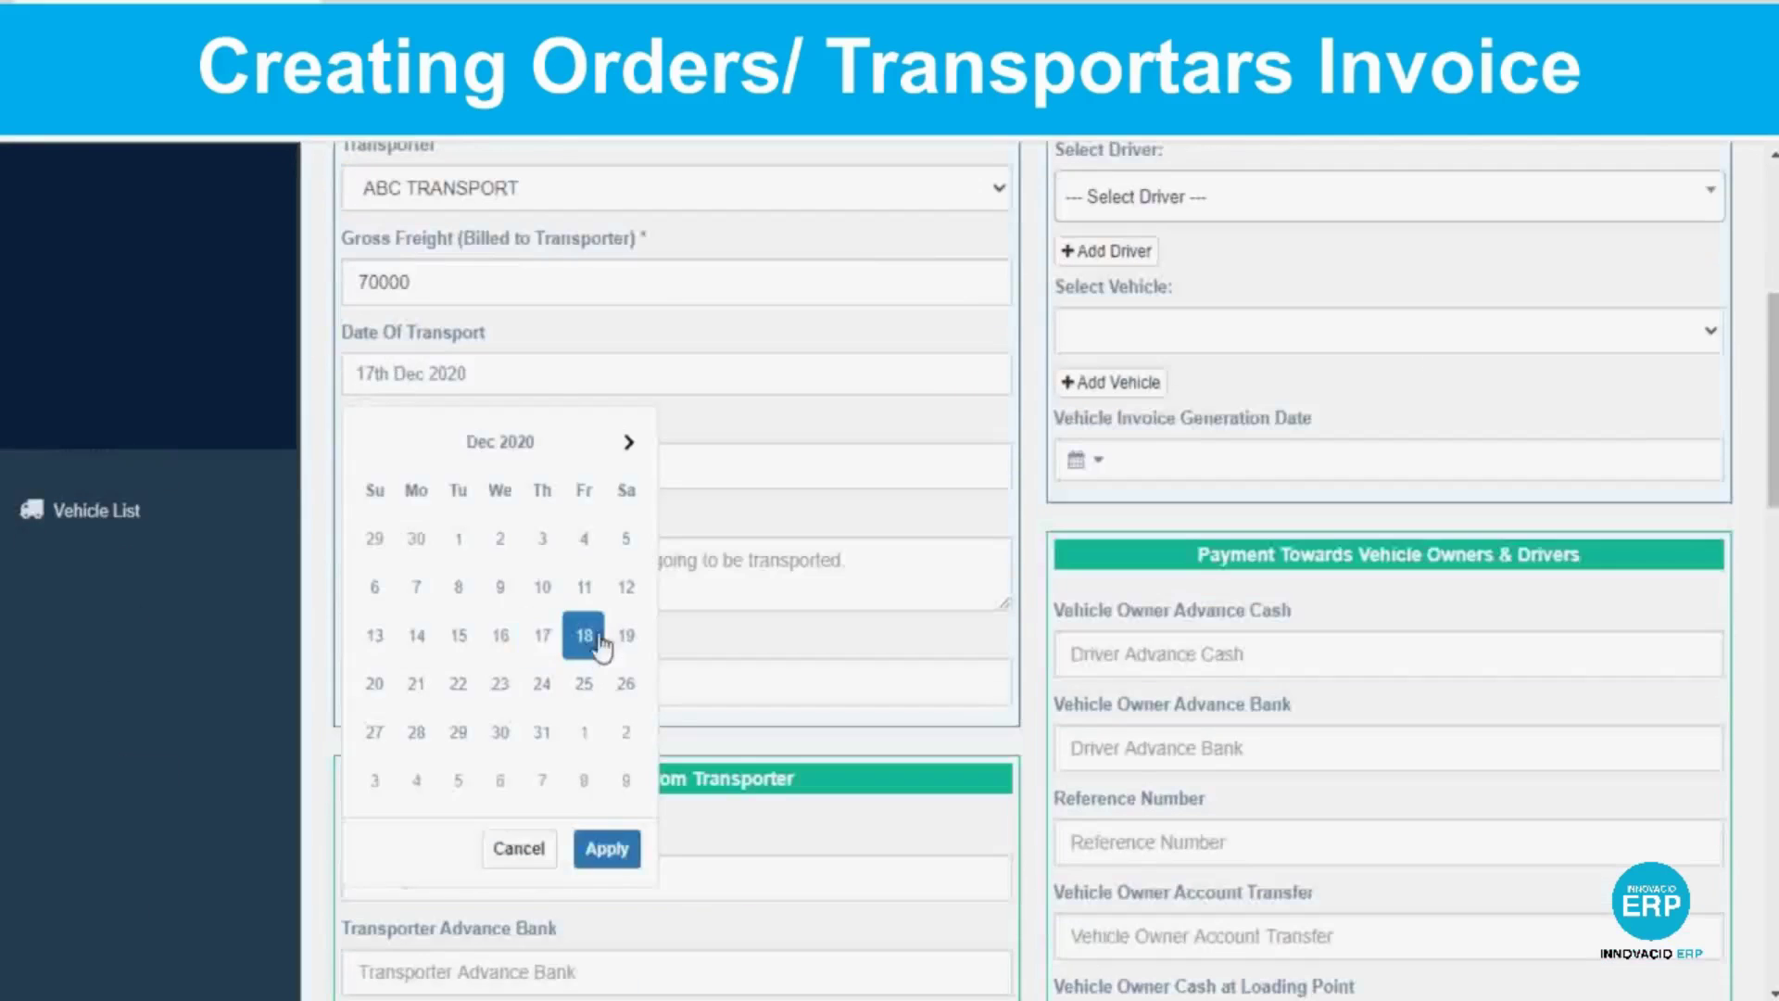
{"action": "left_click", "coordinate": [586, 627]}
{"action": "left_click", "coordinate": [453, 558]}
{"action": "type", "text": "wood"}
{"action": "key", "text": "Tab"}
{"action": "type", "text": "21"}
{"action": "key", "text": "Tab"}
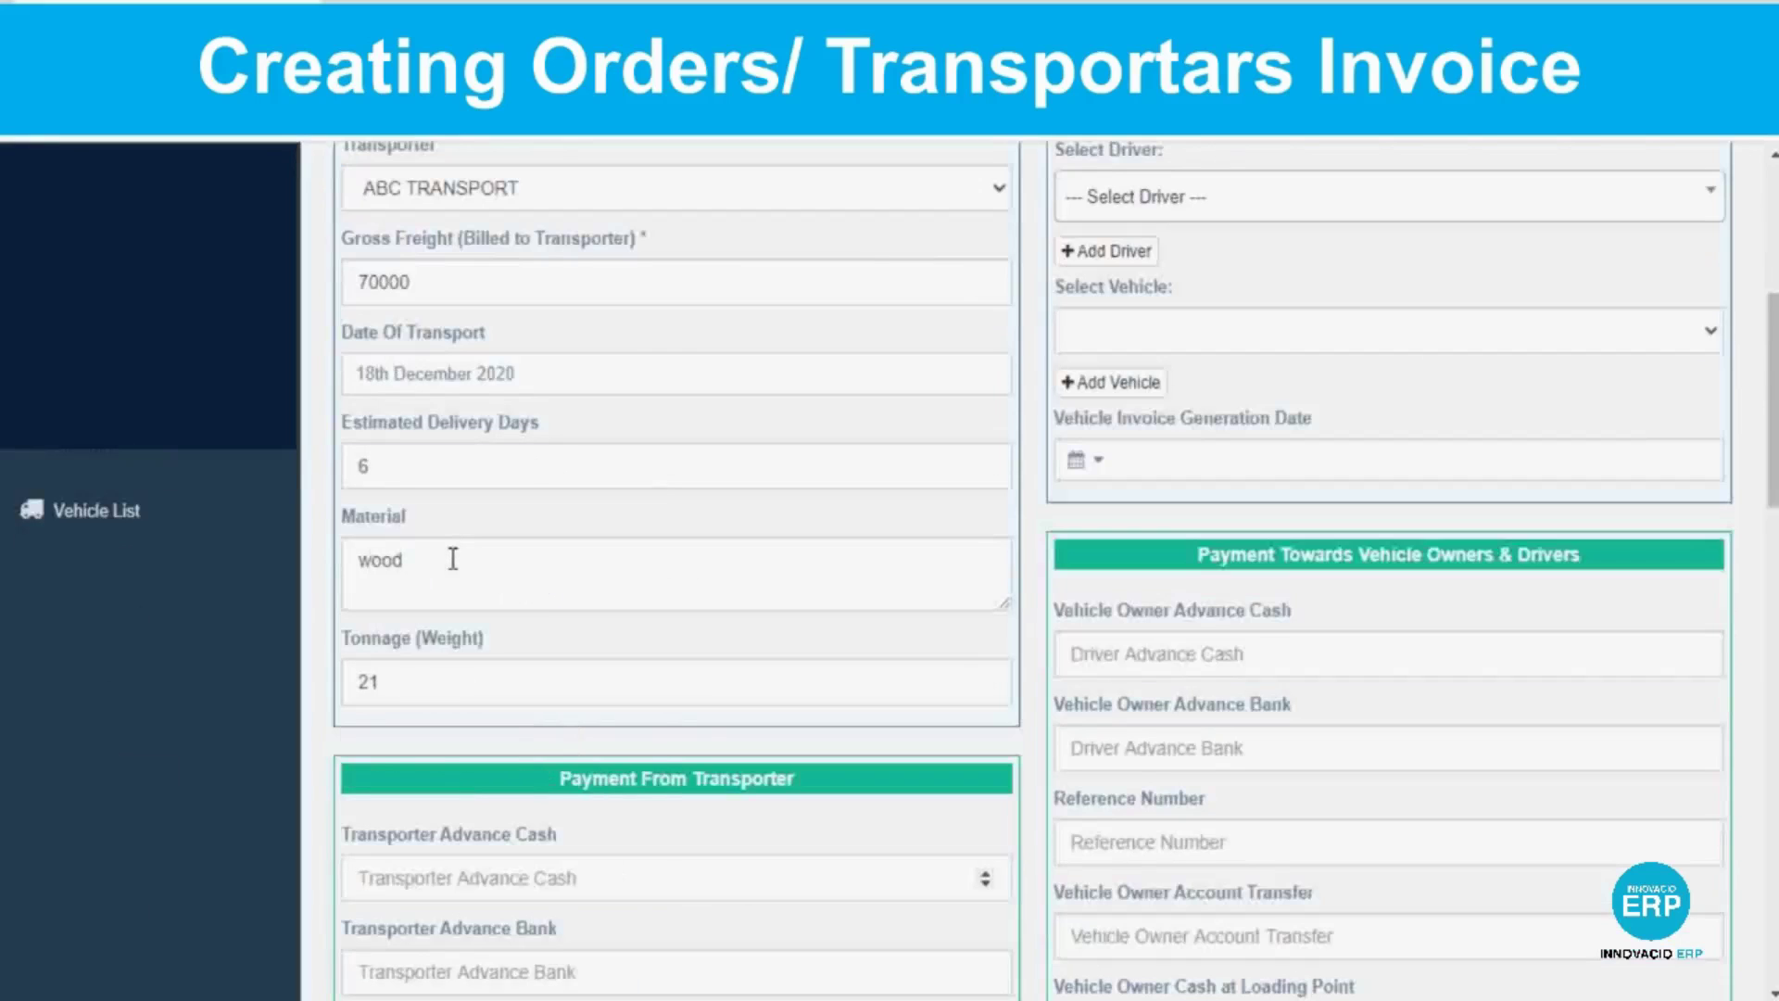
{"action": "type", "text": "60000"}
Enter transporter advance 201000 and 1000 in the following payment field.
{"action": "scroll", "coordinate": [1033, 569], "scroll_direction": "down", "scroll_amount": 7}
{"action": "key", "text": "Tab"}
{"action": "type", "text": "20"}
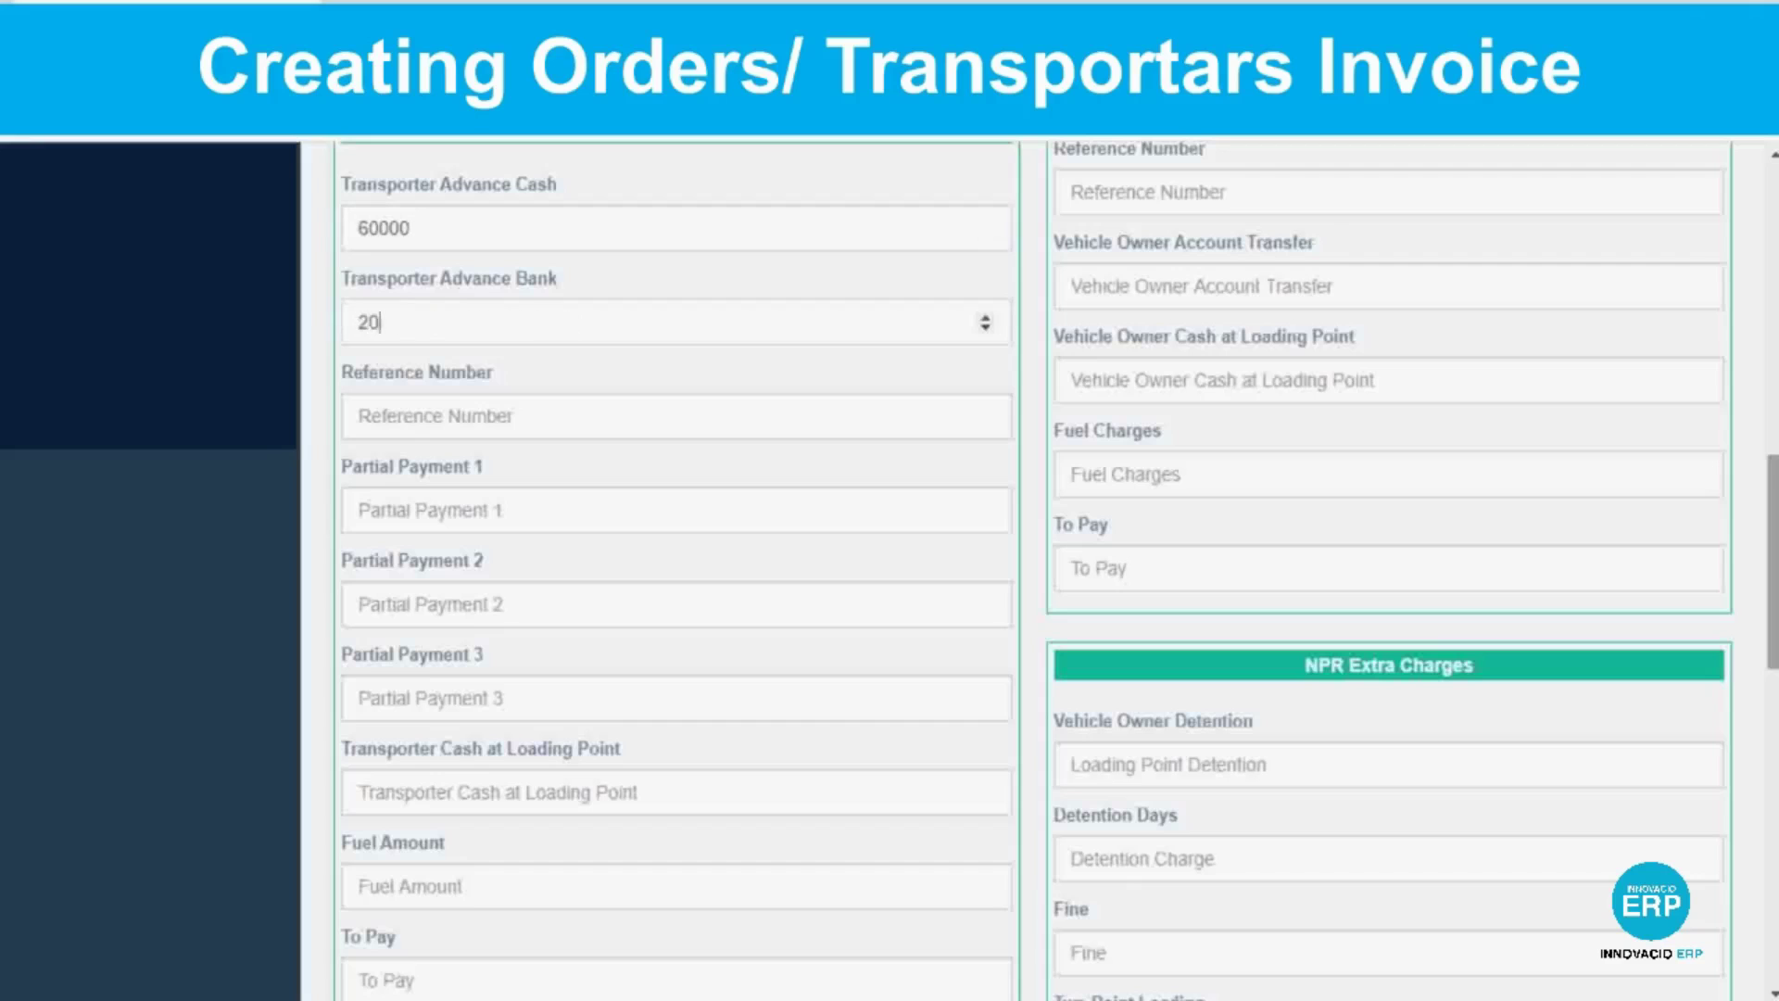
{"action": "type", "text": "1000"}
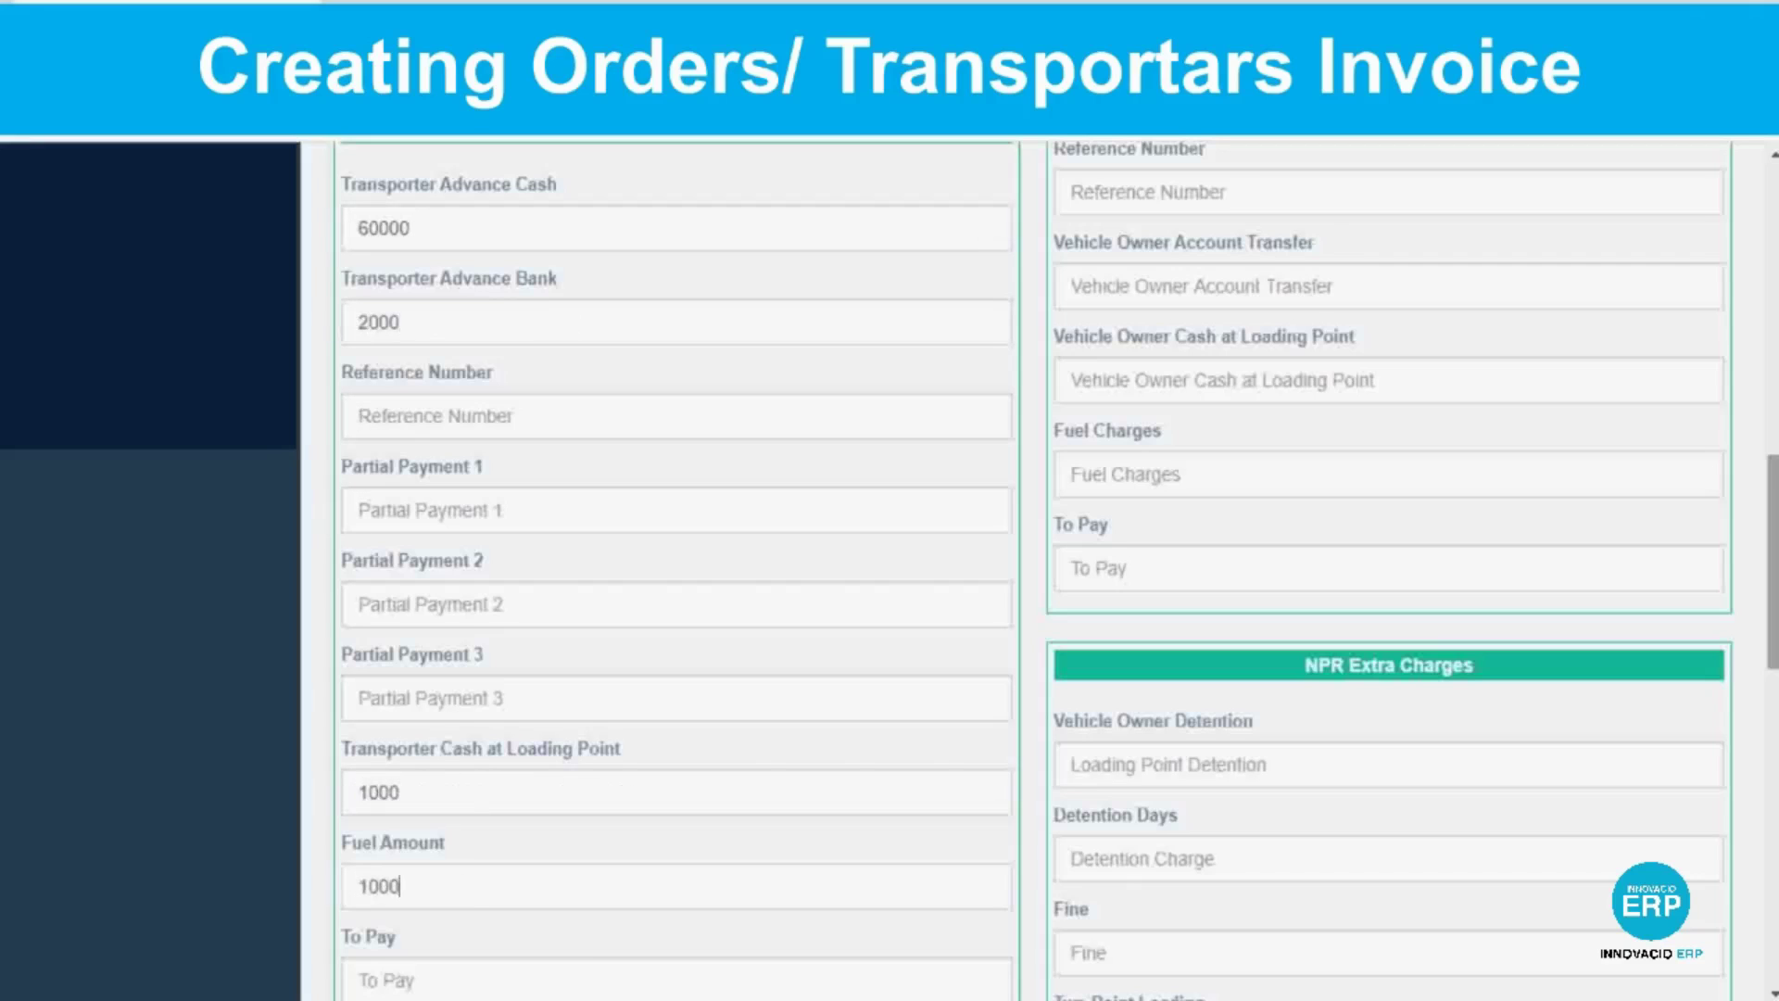
{"action": "key", "text": "Tab"}
{"action": "type", "text": "1000"}
Enter detention charge 1000 for 2 days and challan deduction 3, then save the order.
{"action": "scroll", "coordinate": [3, 456], "scroll_direction": "down", "scroll_amount": 5}
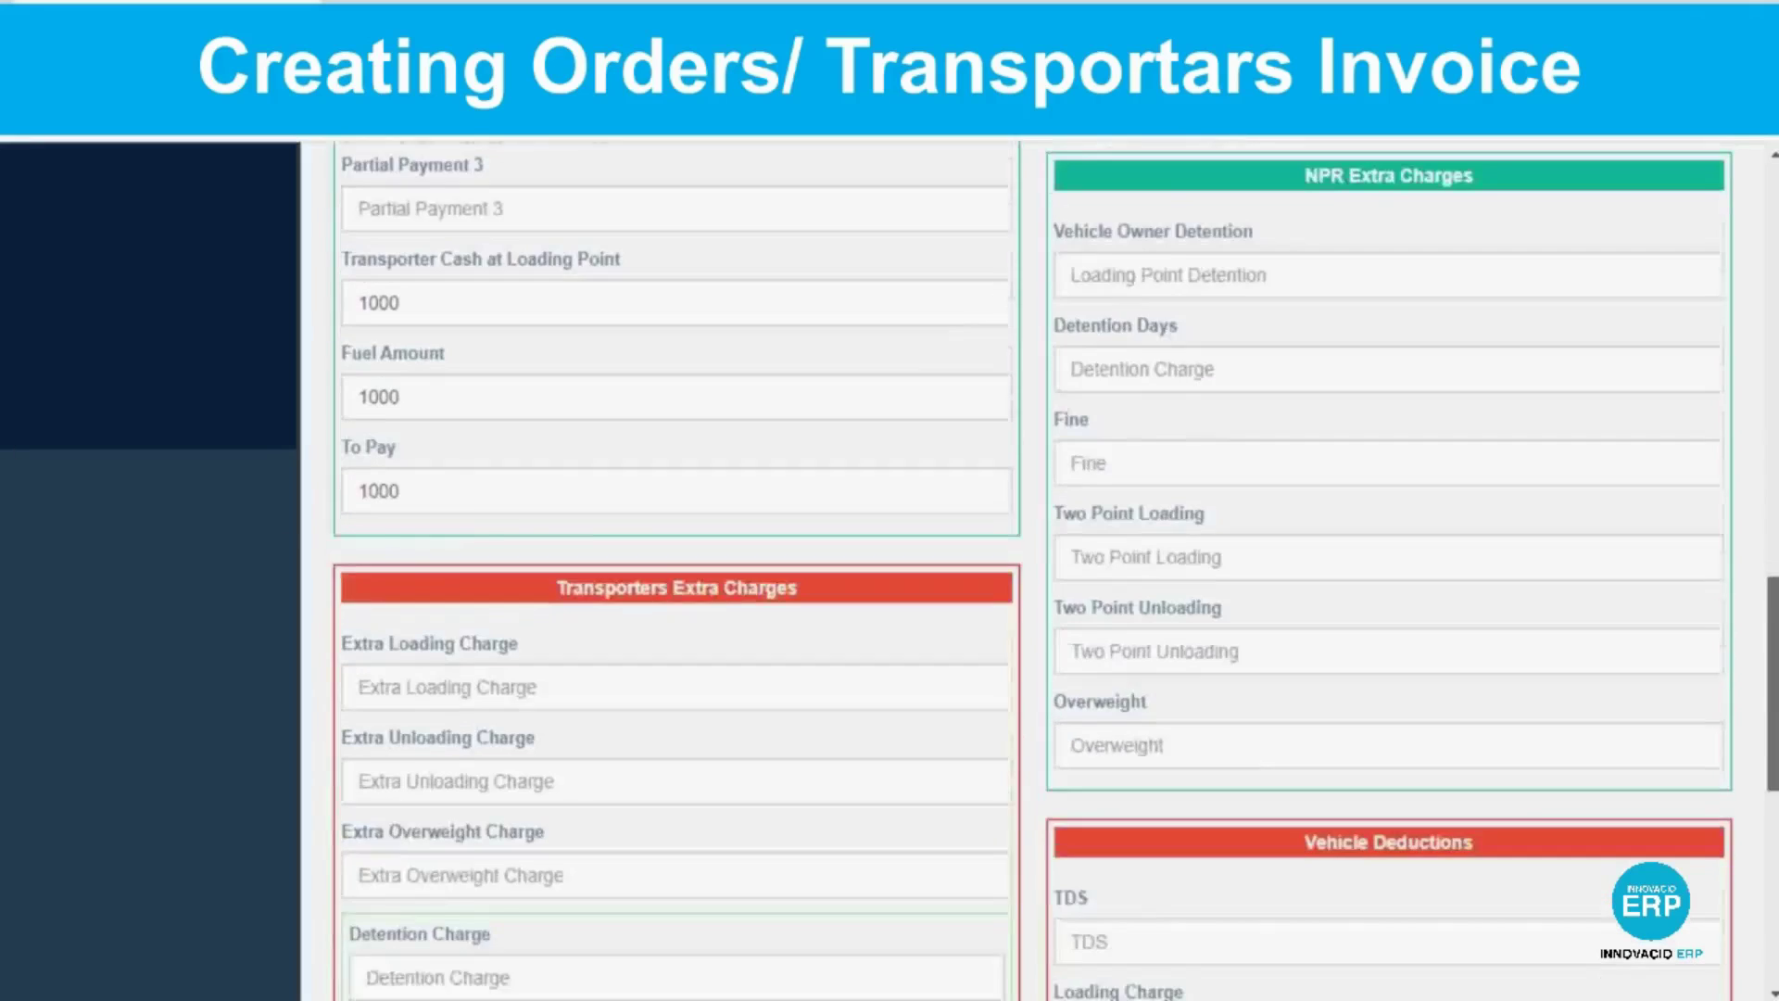
{"action": "scroll", "coordinate": [626, 274], "scroll_direction": "down", "scroll_amount": 5}
{"action": "left_click", "coordinate": [411, 476]}
{"action": "type", "text": "1000"}
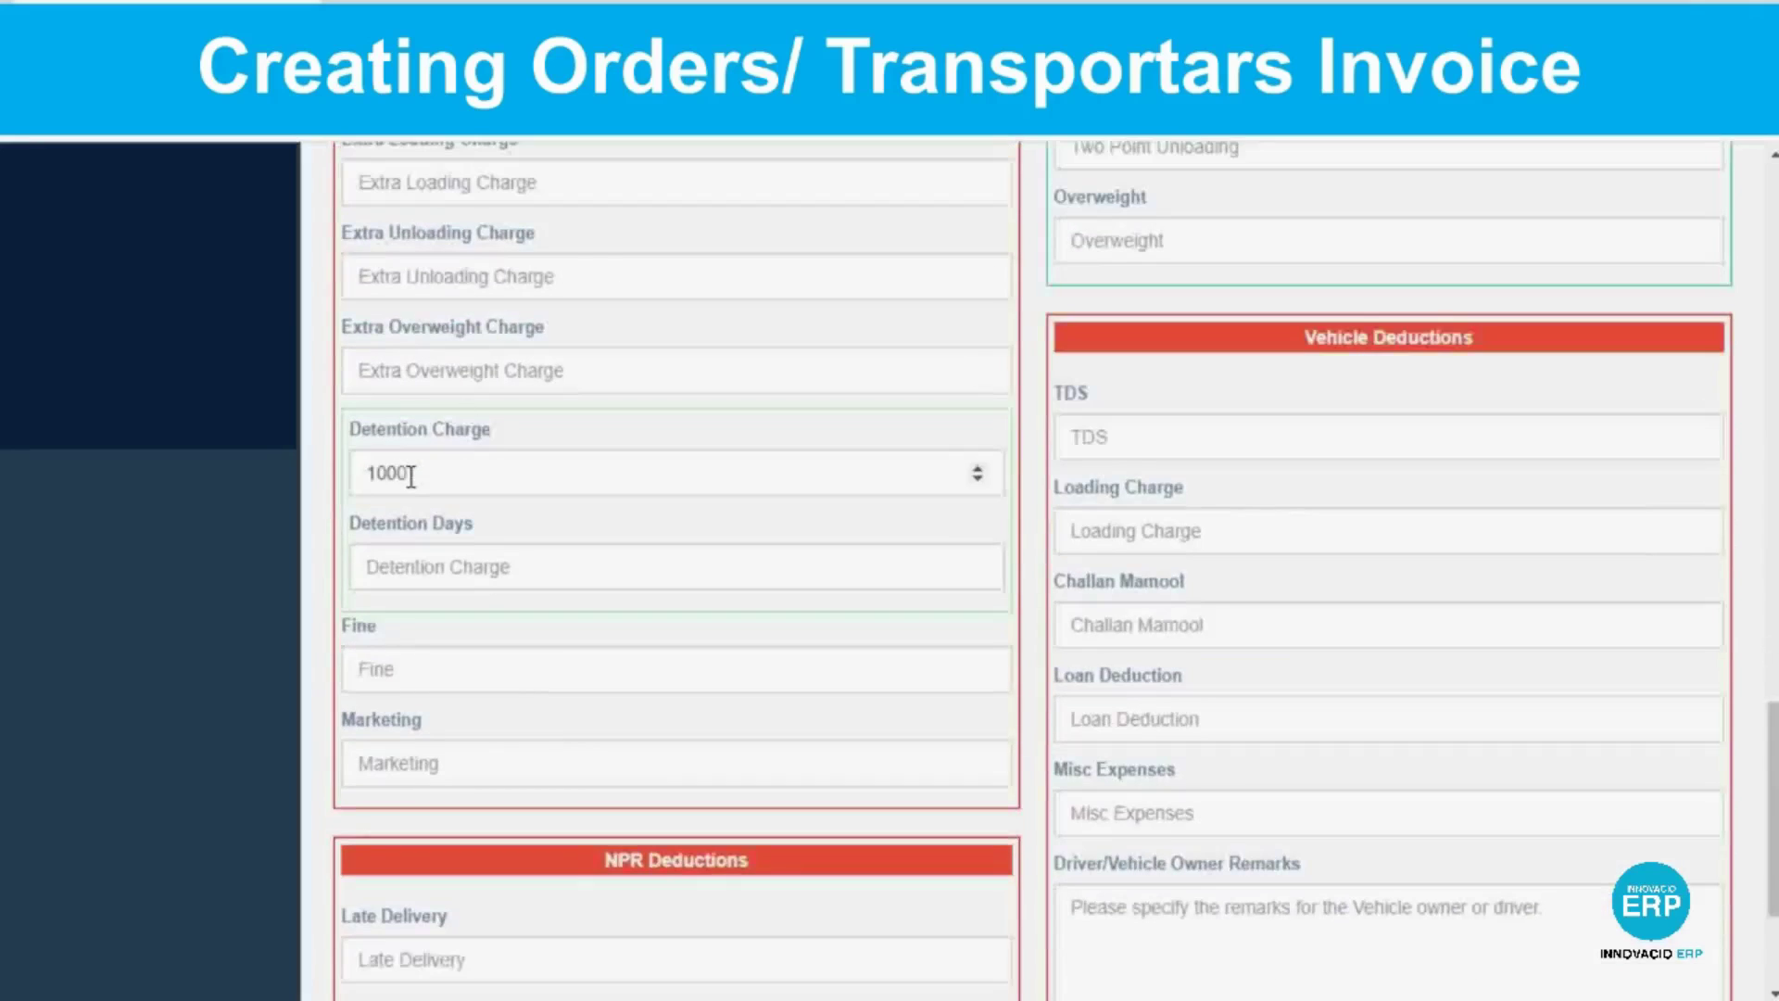
{"action": "left_click", "coordinate": [408, 567]}
{"action": "type", "text": "2"}
{"action": "scroll", "coordinate": [408, 572], "scroll_direction": "down", "scroll_amount": 3}
{"action": "left_click", "coordinate": [399, 786]}
{"action": "type", "text": "3"}
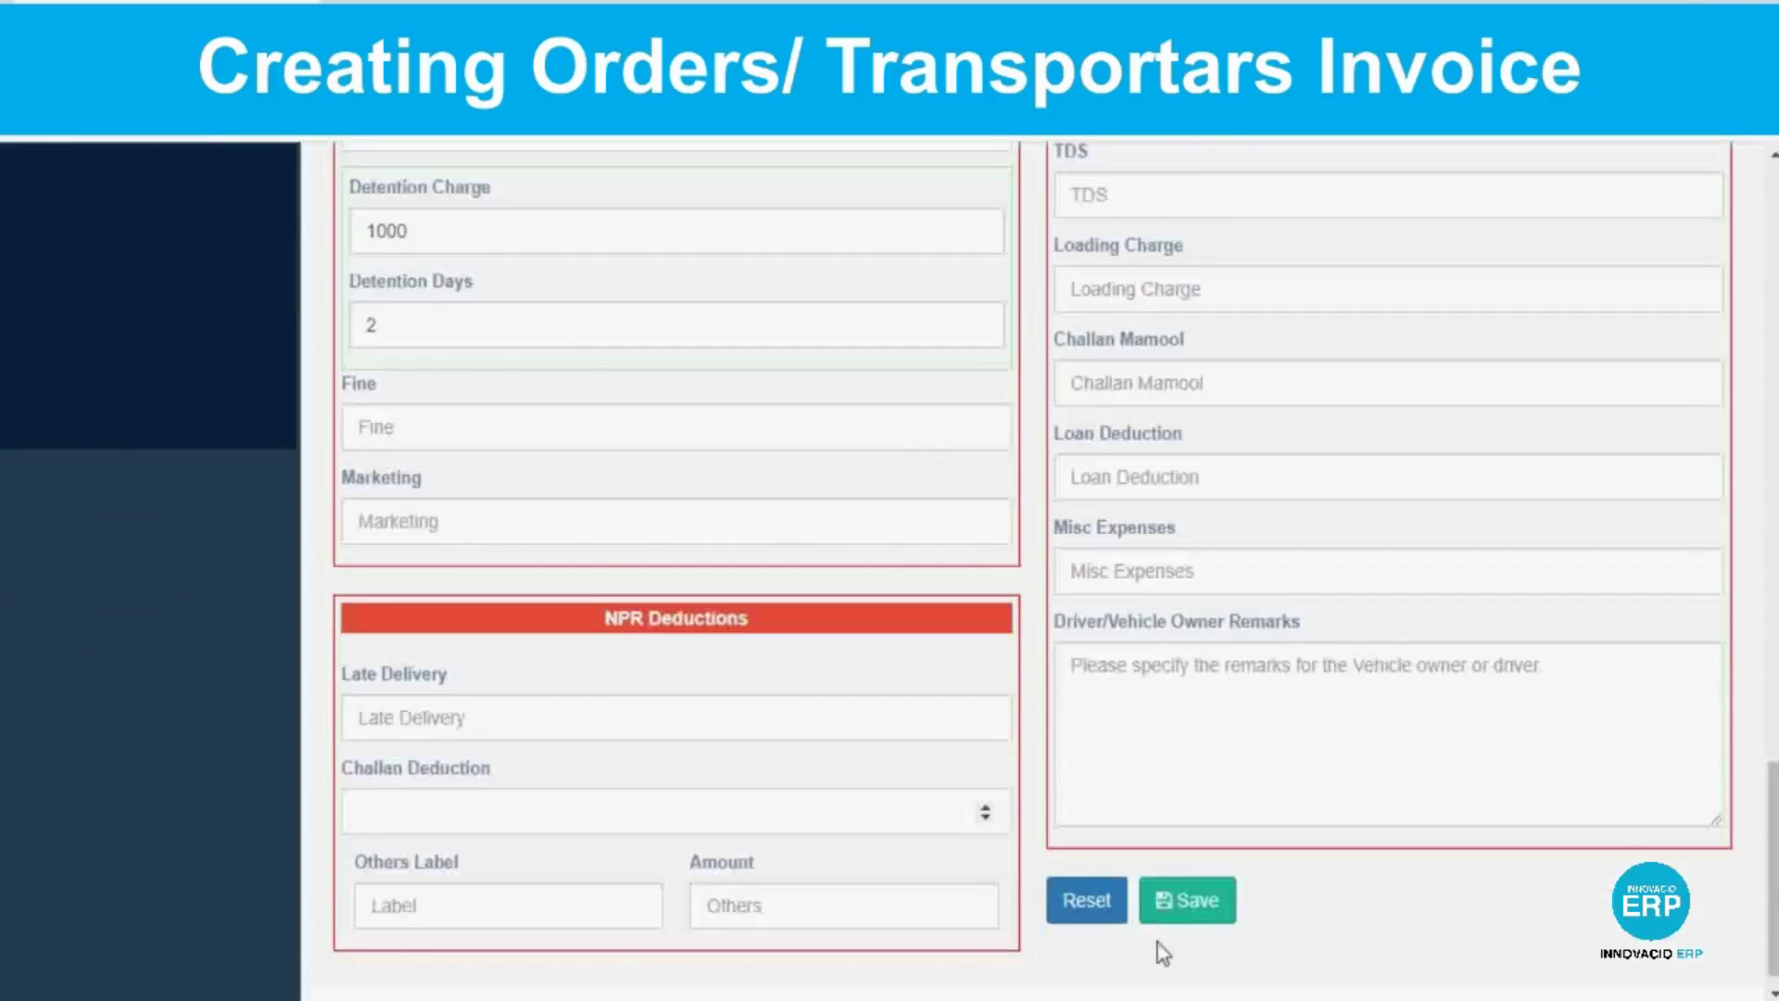
{"action": "left_click", "coordinate": [1187, 876]}
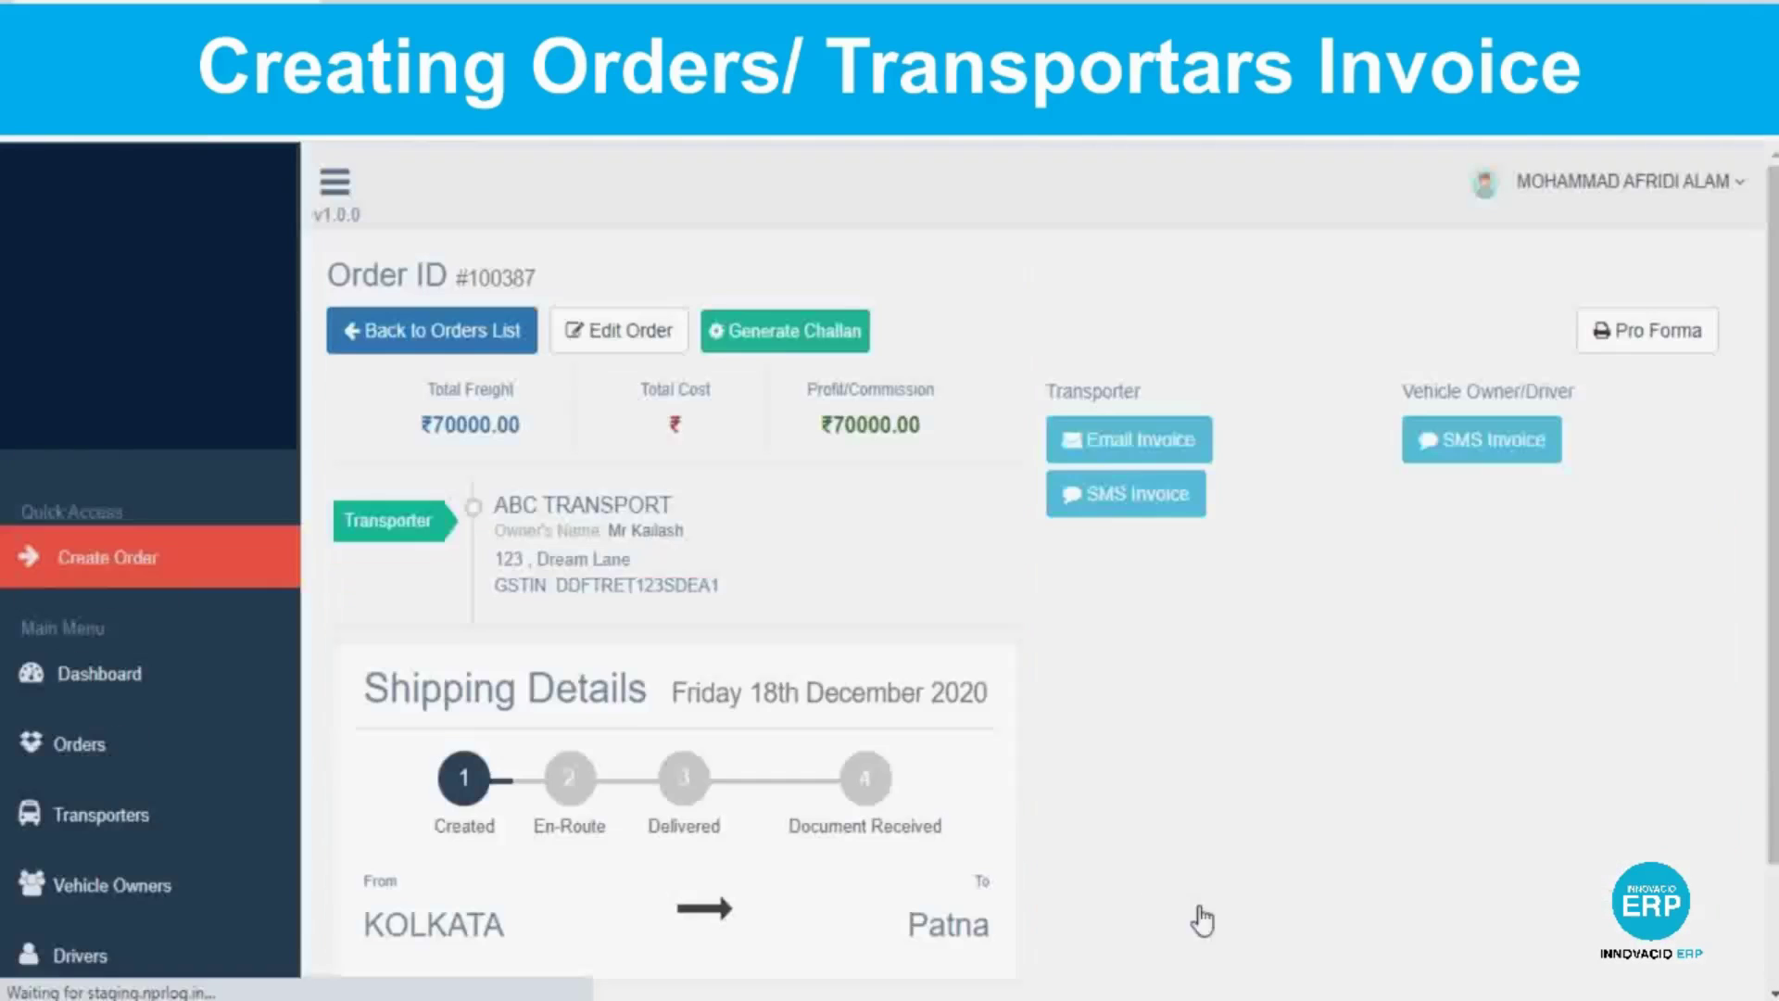
View the pro forma transporter invoice enlarged, then reopen the order in edit mode.
{"action": "left_click", "coordinate": [1672, 333]}
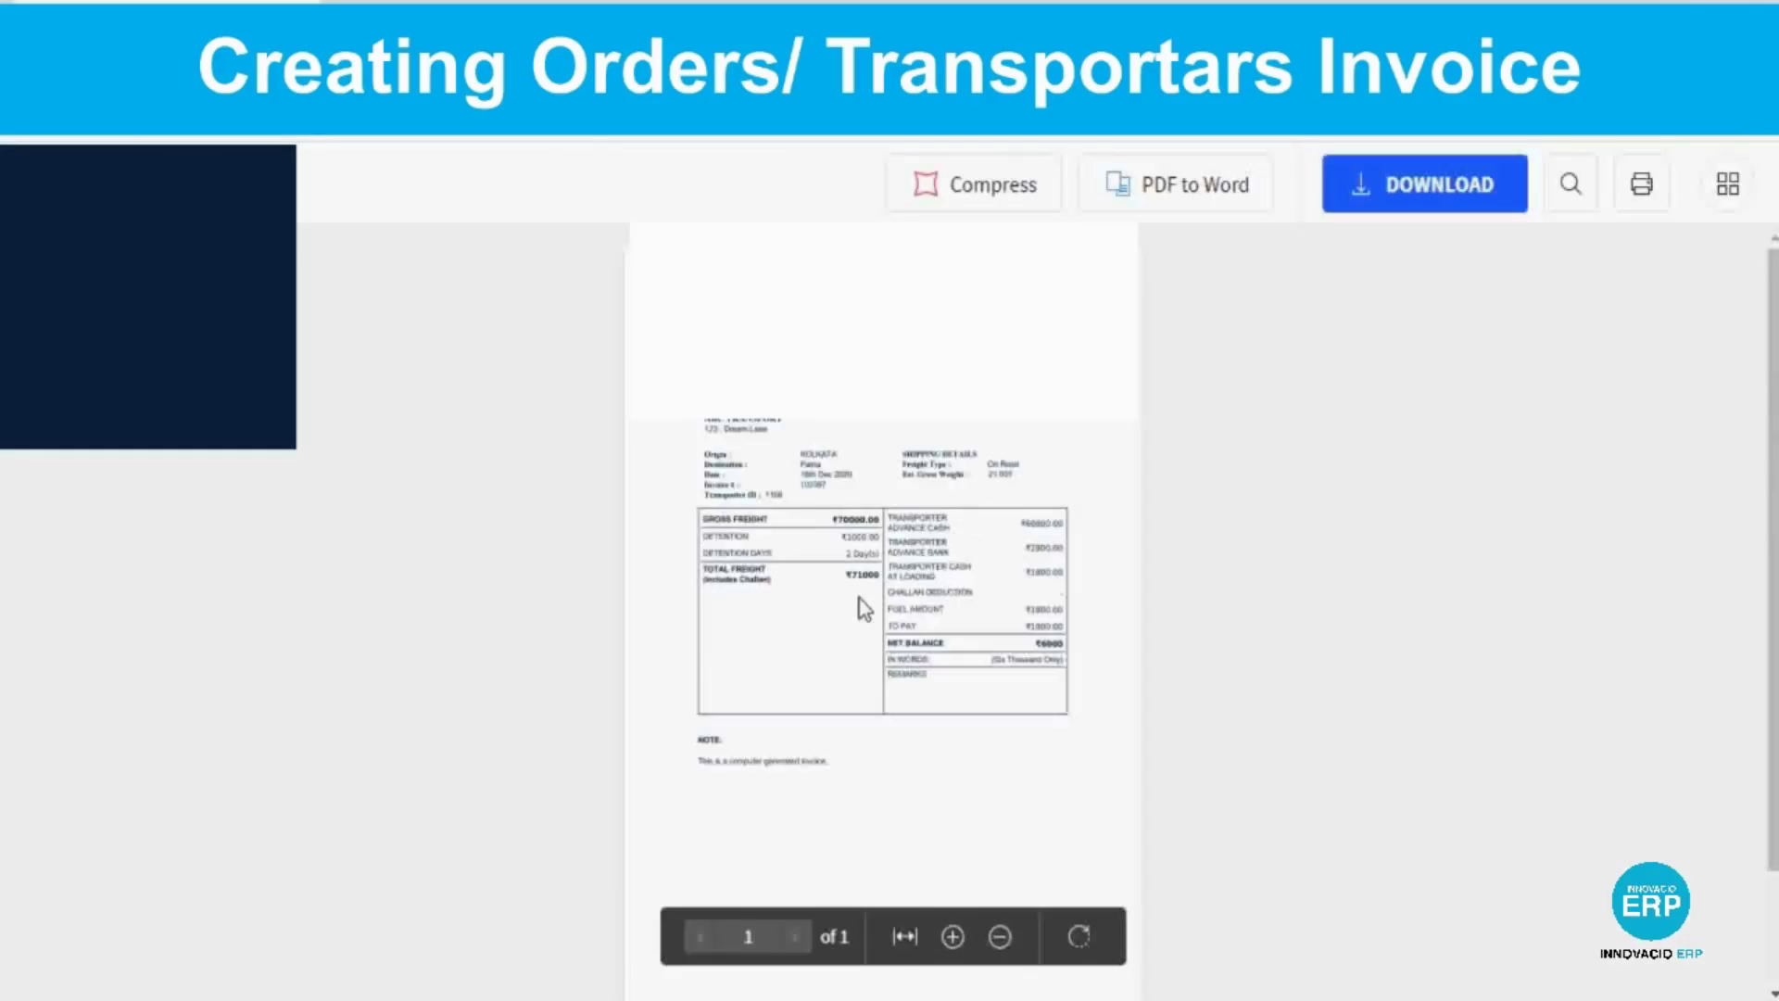
{"action": "left_click", "coordinate": [952, 938]}
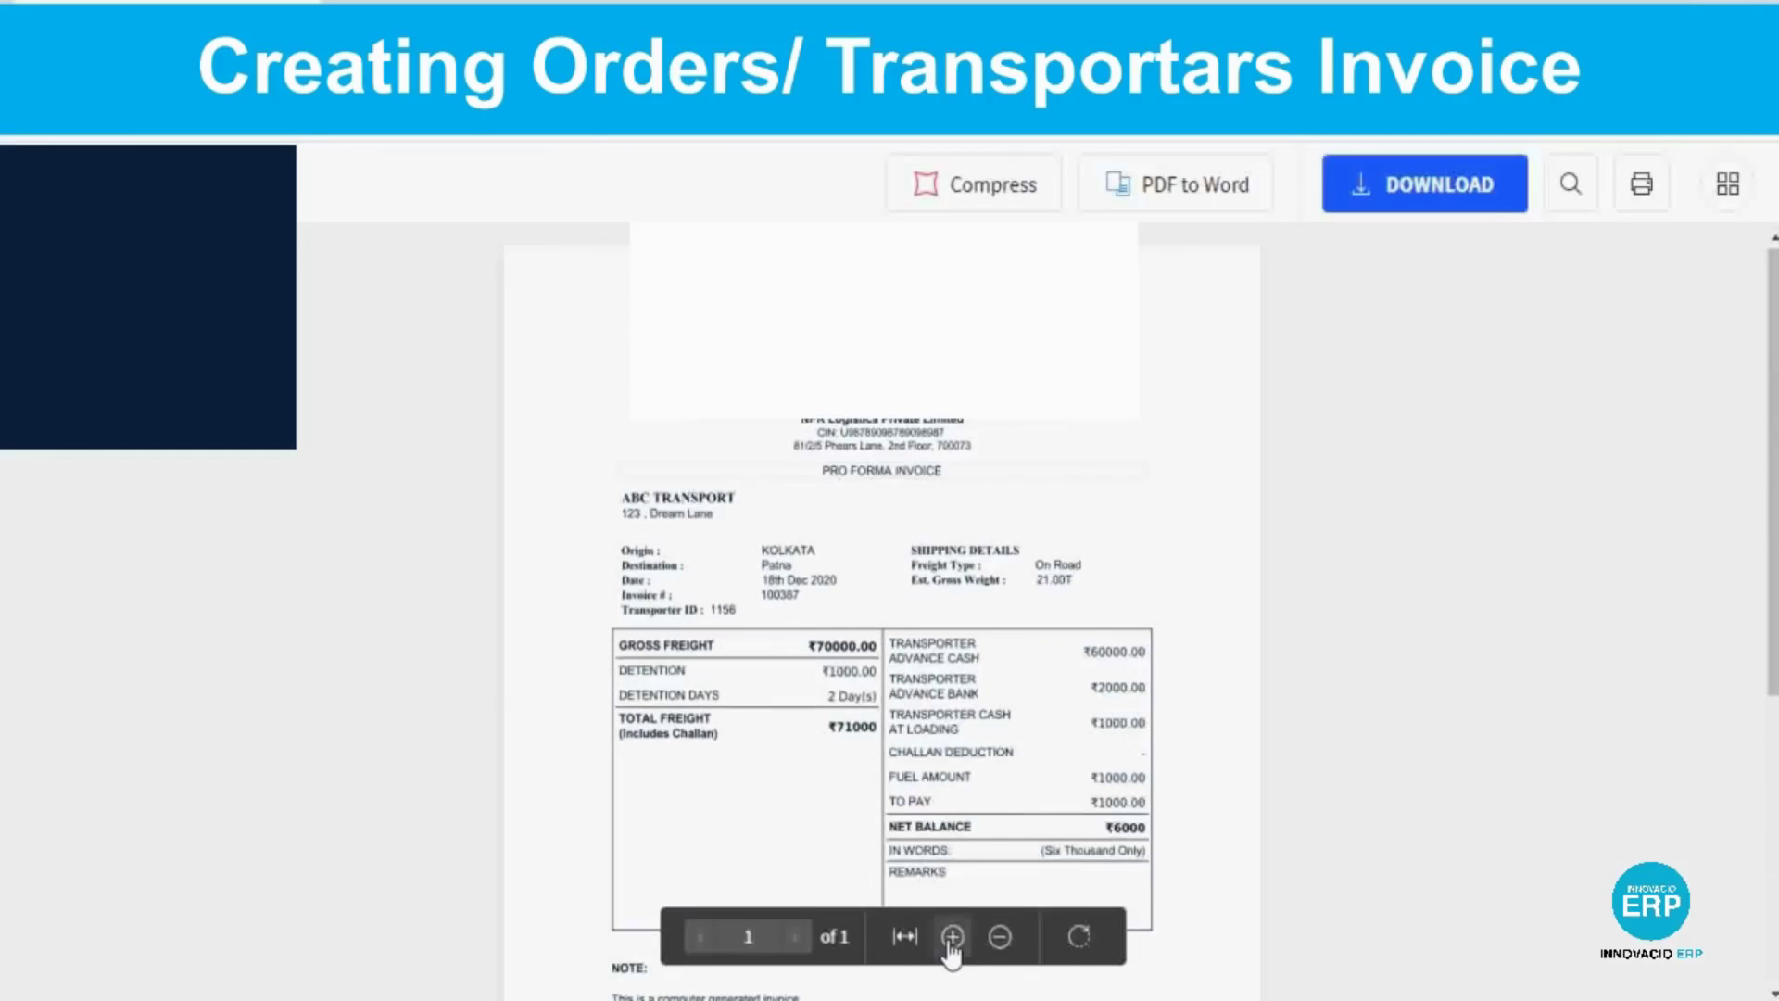
{"action": "scroll", "coordinate": [1252, 790], "scroll_direction": "down", "scroll_amount": 3}
{"action": "scroll", "coordinate": [1252, 790], "scroll_direction": "up", "scroll_amount": 2}
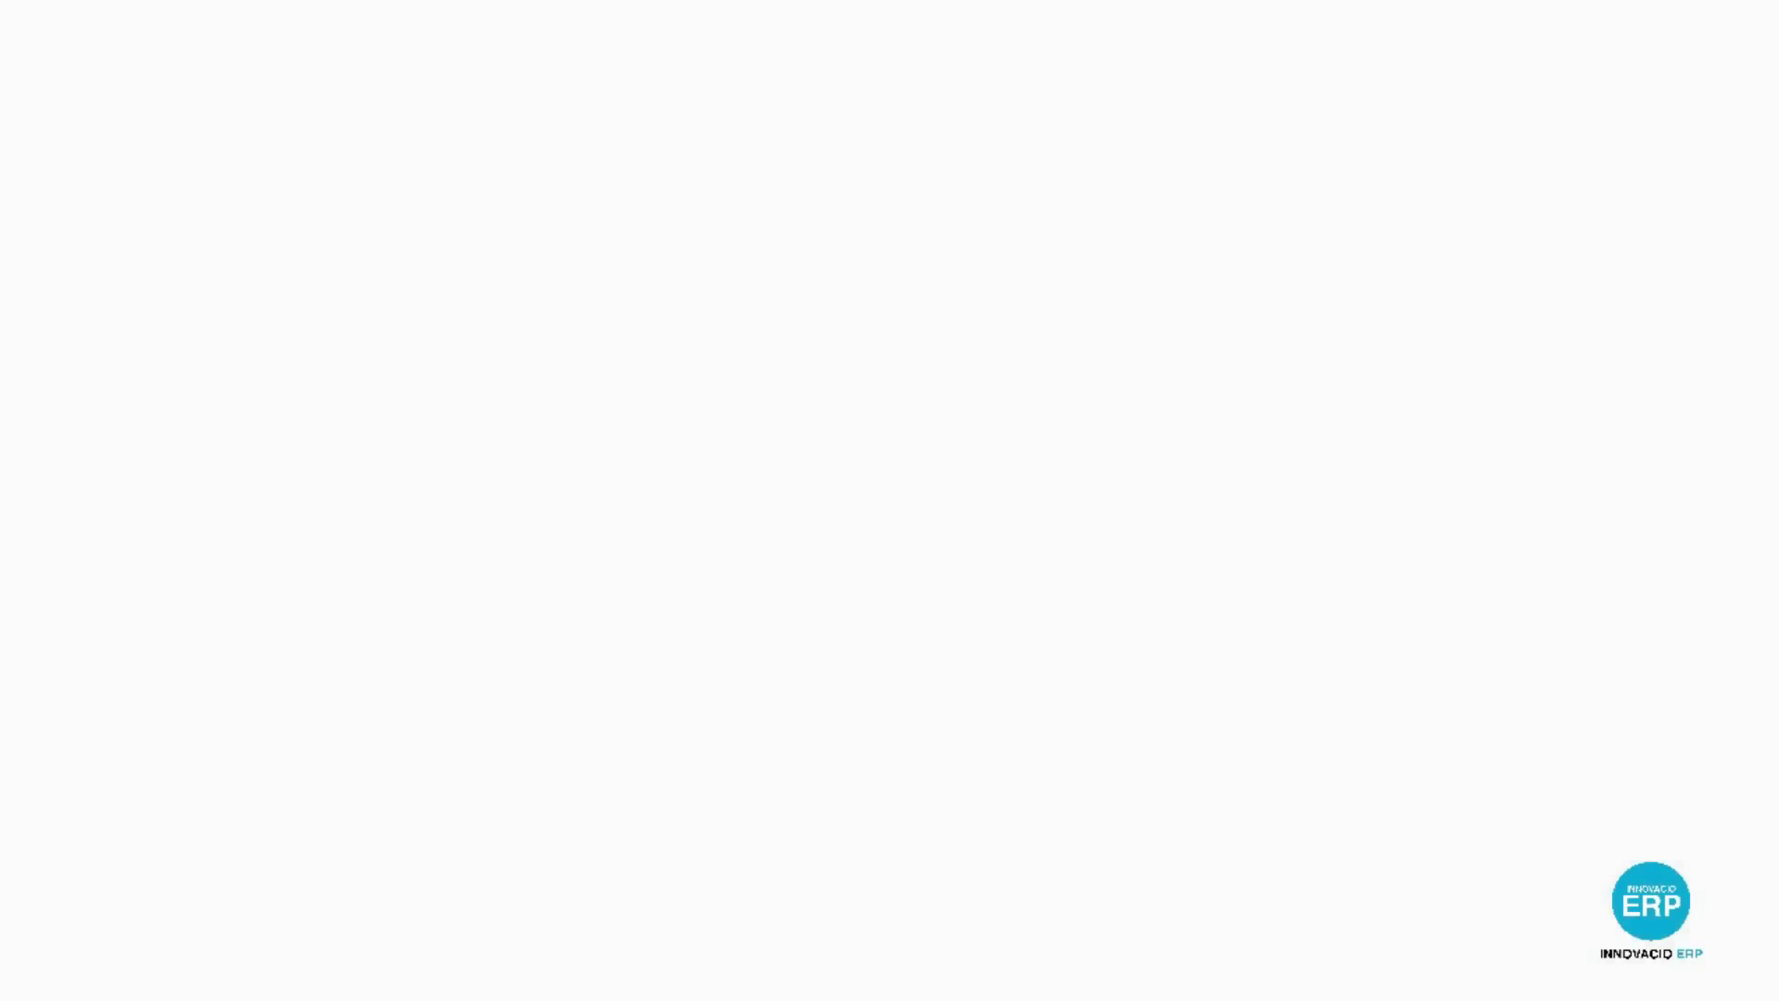
{"action": "left_click", "coordinate": [617, 331]}
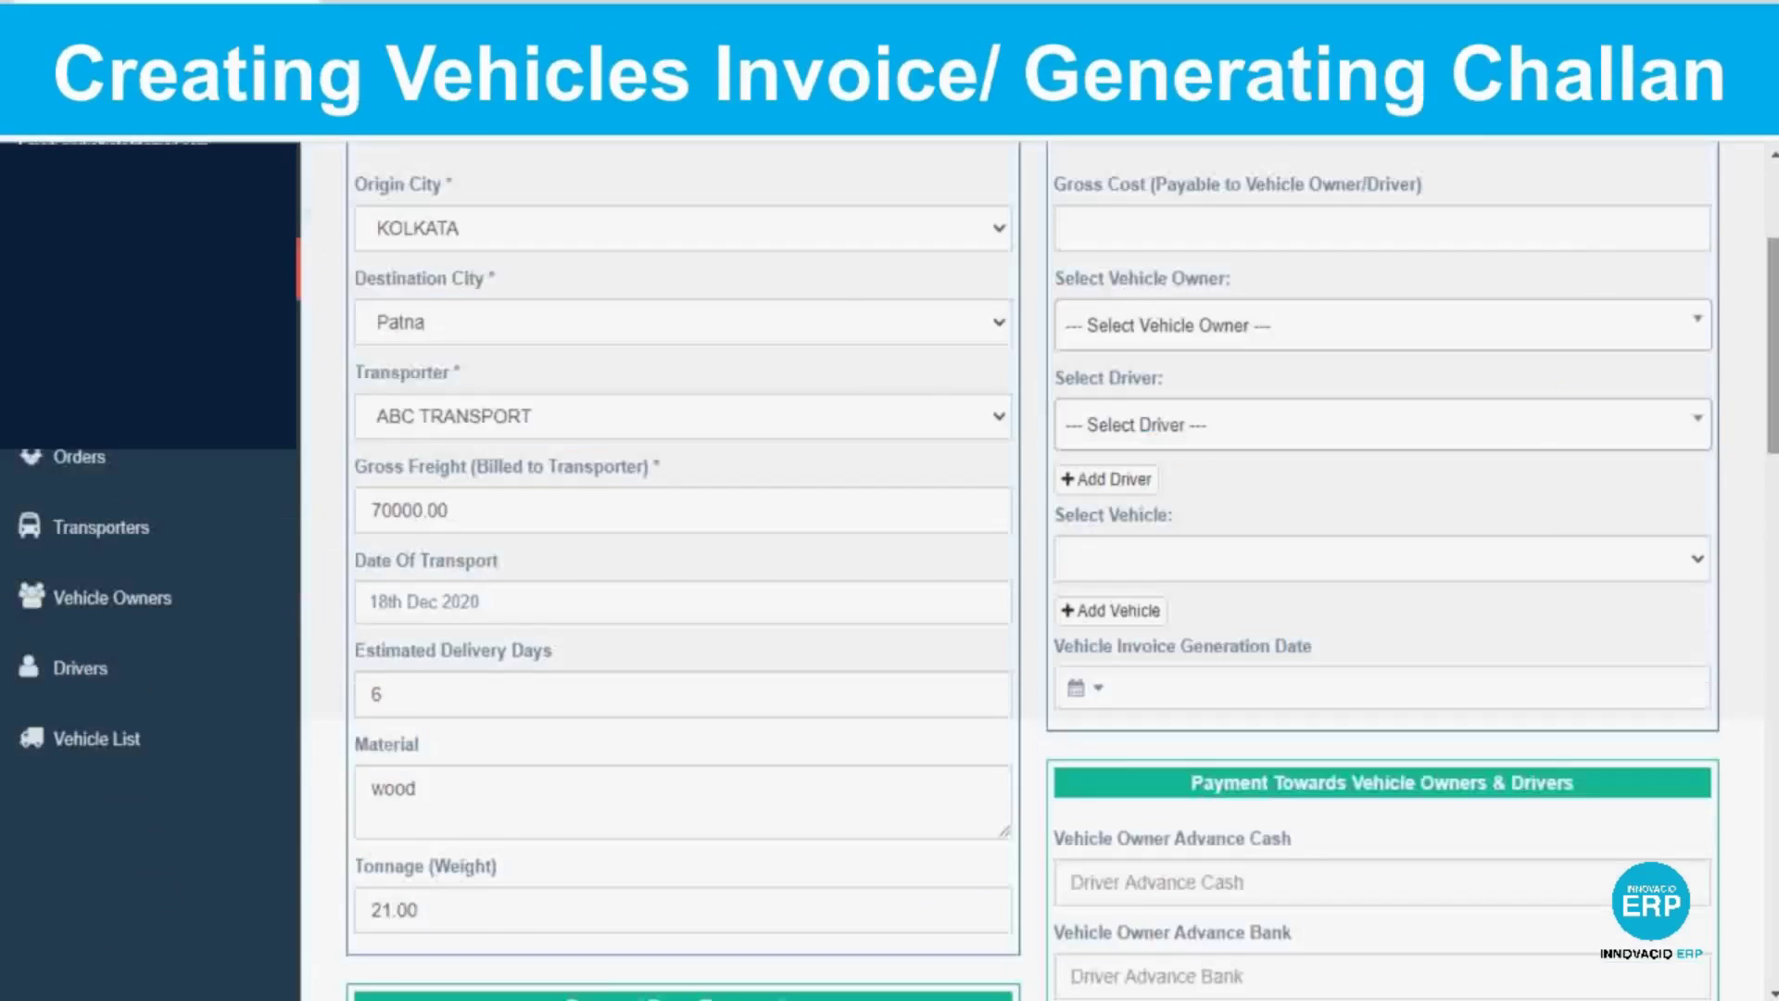
{"action": "left_click", "coordinate": [1564, 240]}
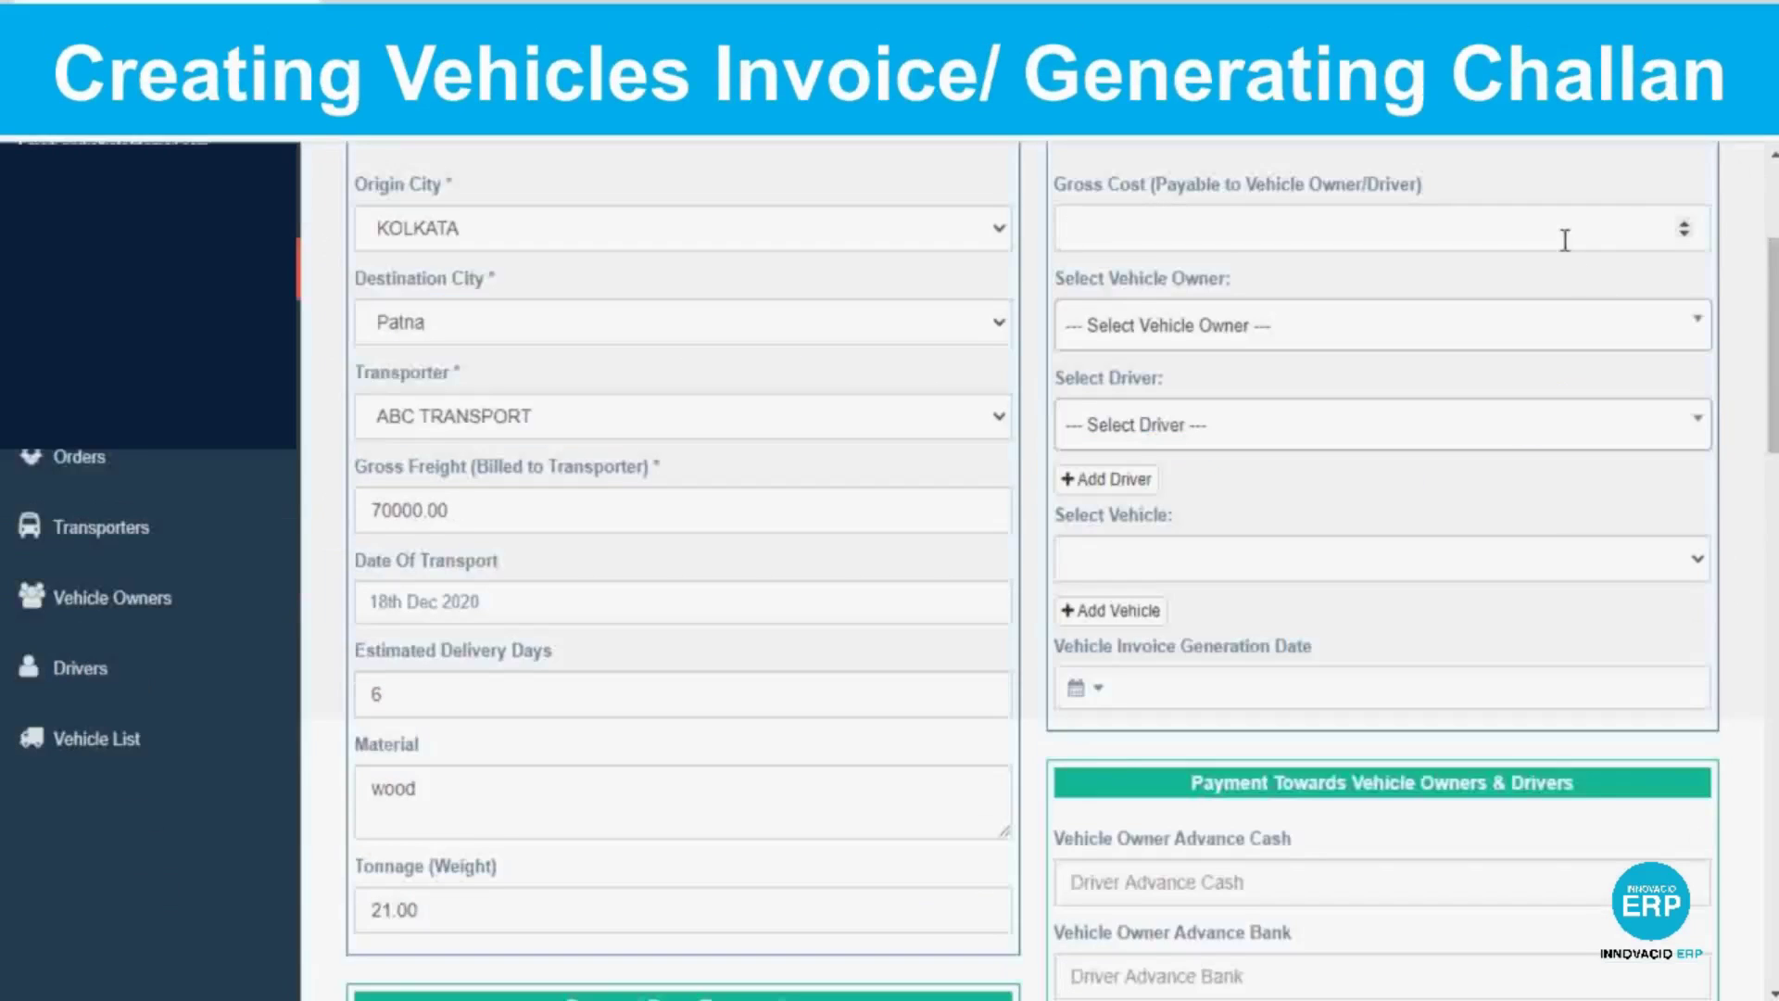
{"action": "type", "text": "65000"}
{"action": "left_click", "coordinate": [1263, 341]}
{"action": "type", "text": "v"}
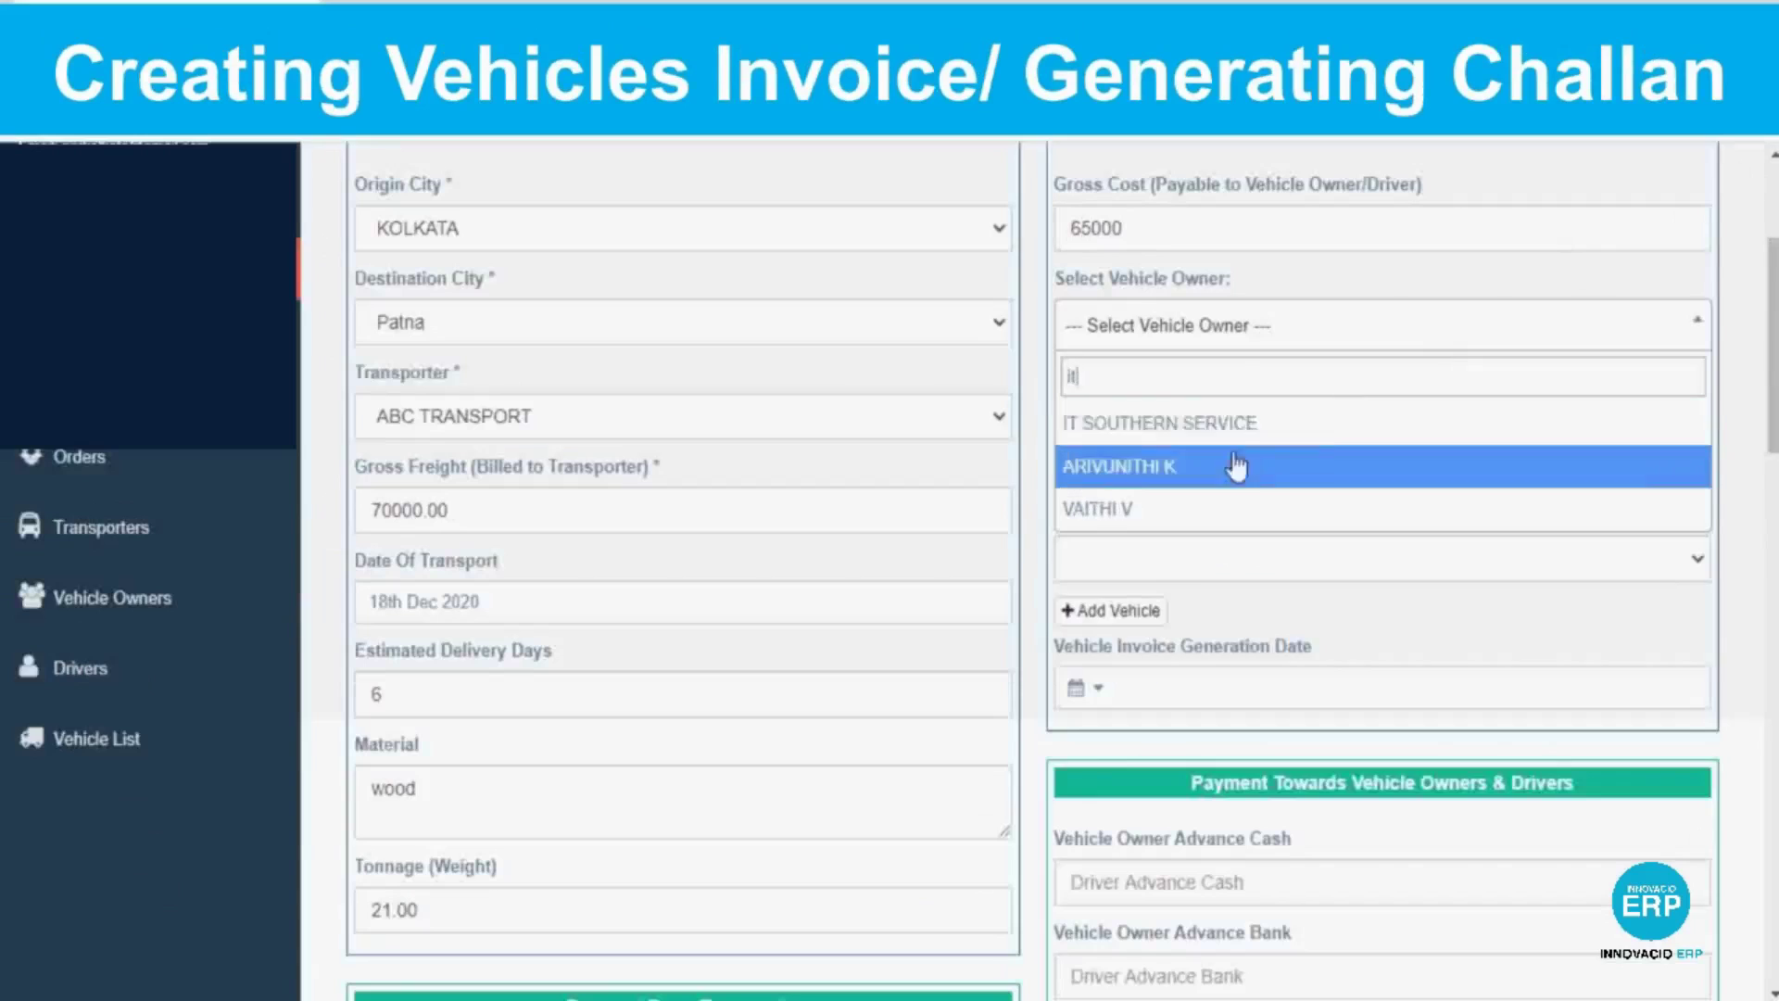
{"action": "key", "text": "BackSpace"}
{"action": "type", "text": "jo"}
{"action": "left_click", "coordinate": [1211, 422]}
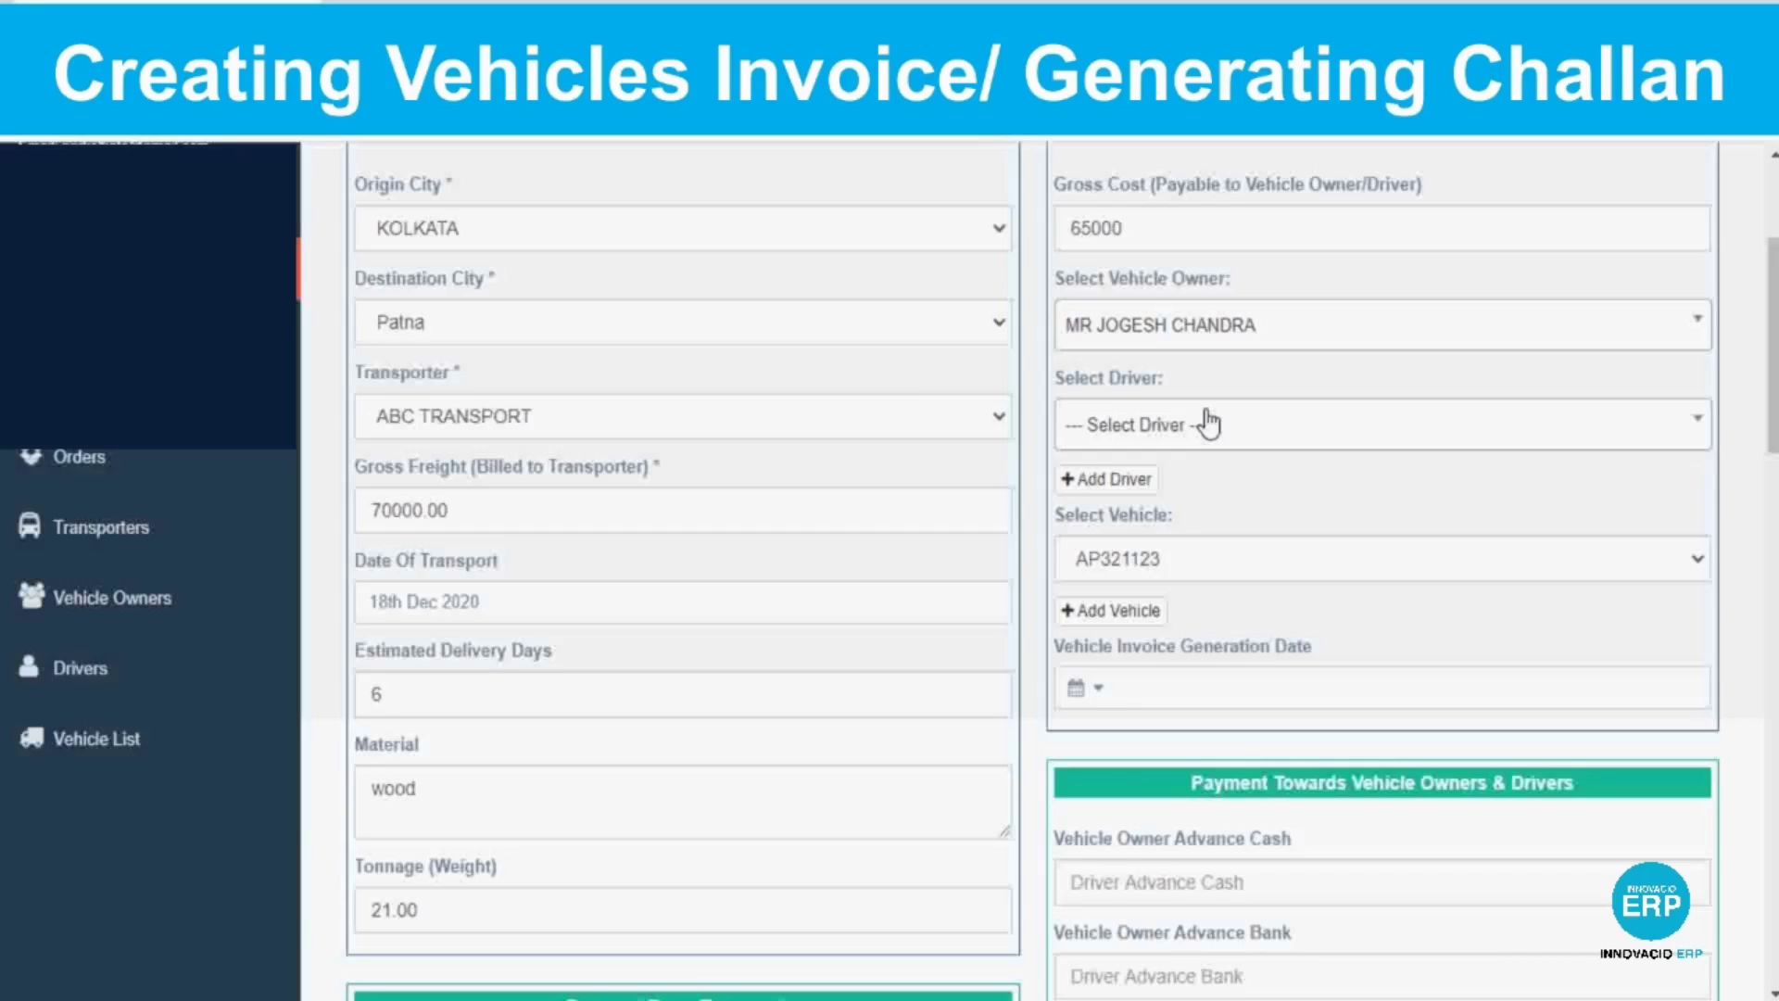
{"action": "left_click", "coordinate": [1314, 435]}
{"action": "scroll", "coordinate": [1199, 682], "scroll_direction": "down", "scroll_amount": 3}
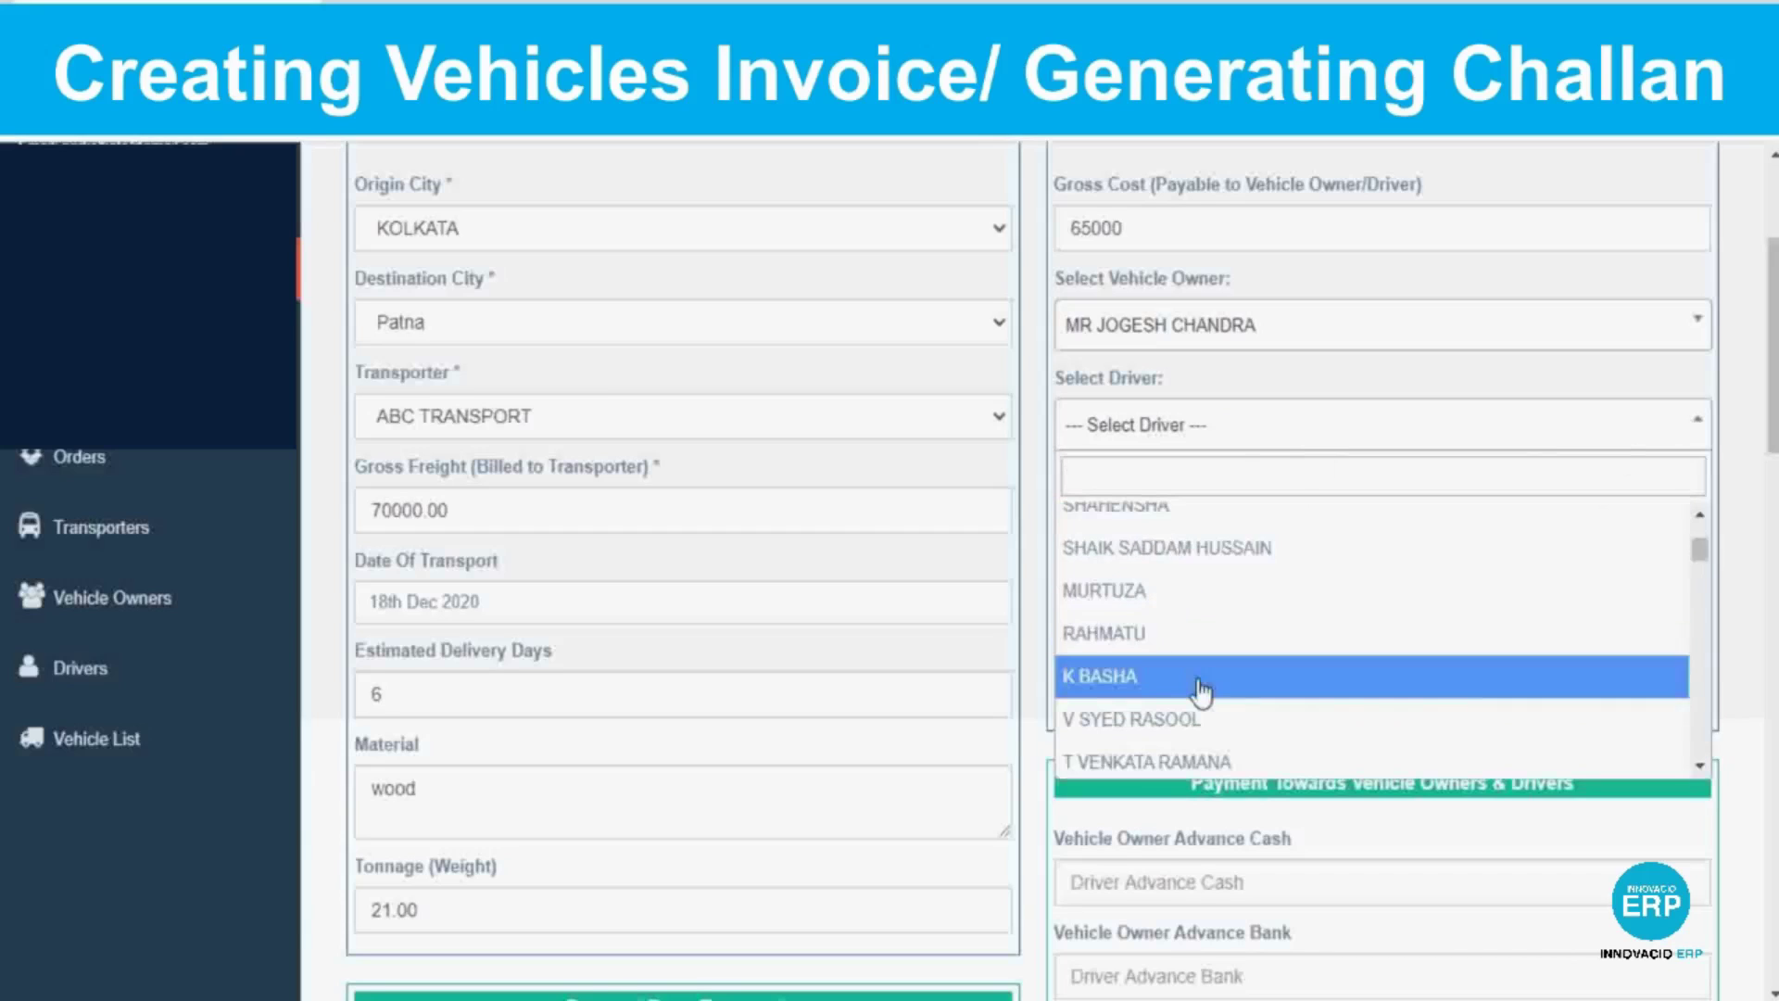
{"action": "left_click", "coordinate": [1199, 683]}
{"action": "left_click", "coordinate": [1676, 559]}
{"action": "left_click", "coordinate": [1588, 595]}
Set vehicle invoice date 19 December 2020, owner cash 1000, fuel 1000 and To Pay 1000.
{"action": "left_click", "coordinate": [1084, 687]}
{"action": "scroll", "coordinate": [1080, 686], "scroll_direction": "down", "scroll_amount": 3}
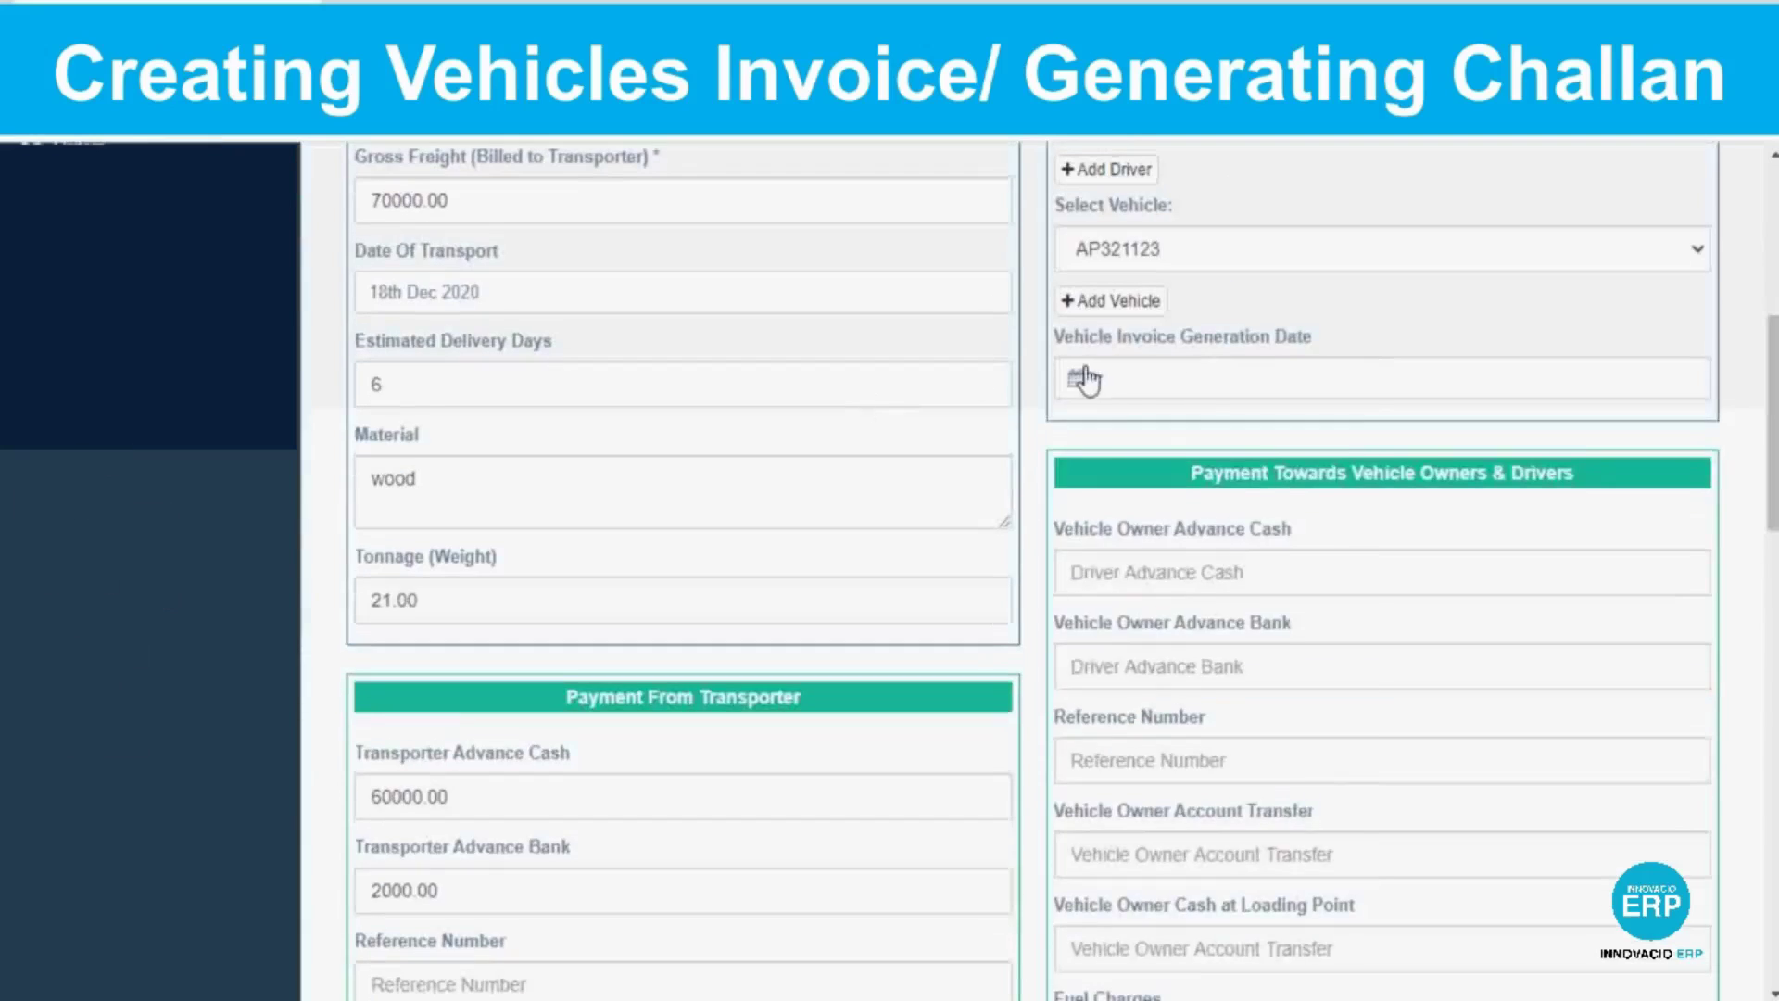
{"action": "left_click", "coordinate": [1338, 641]}
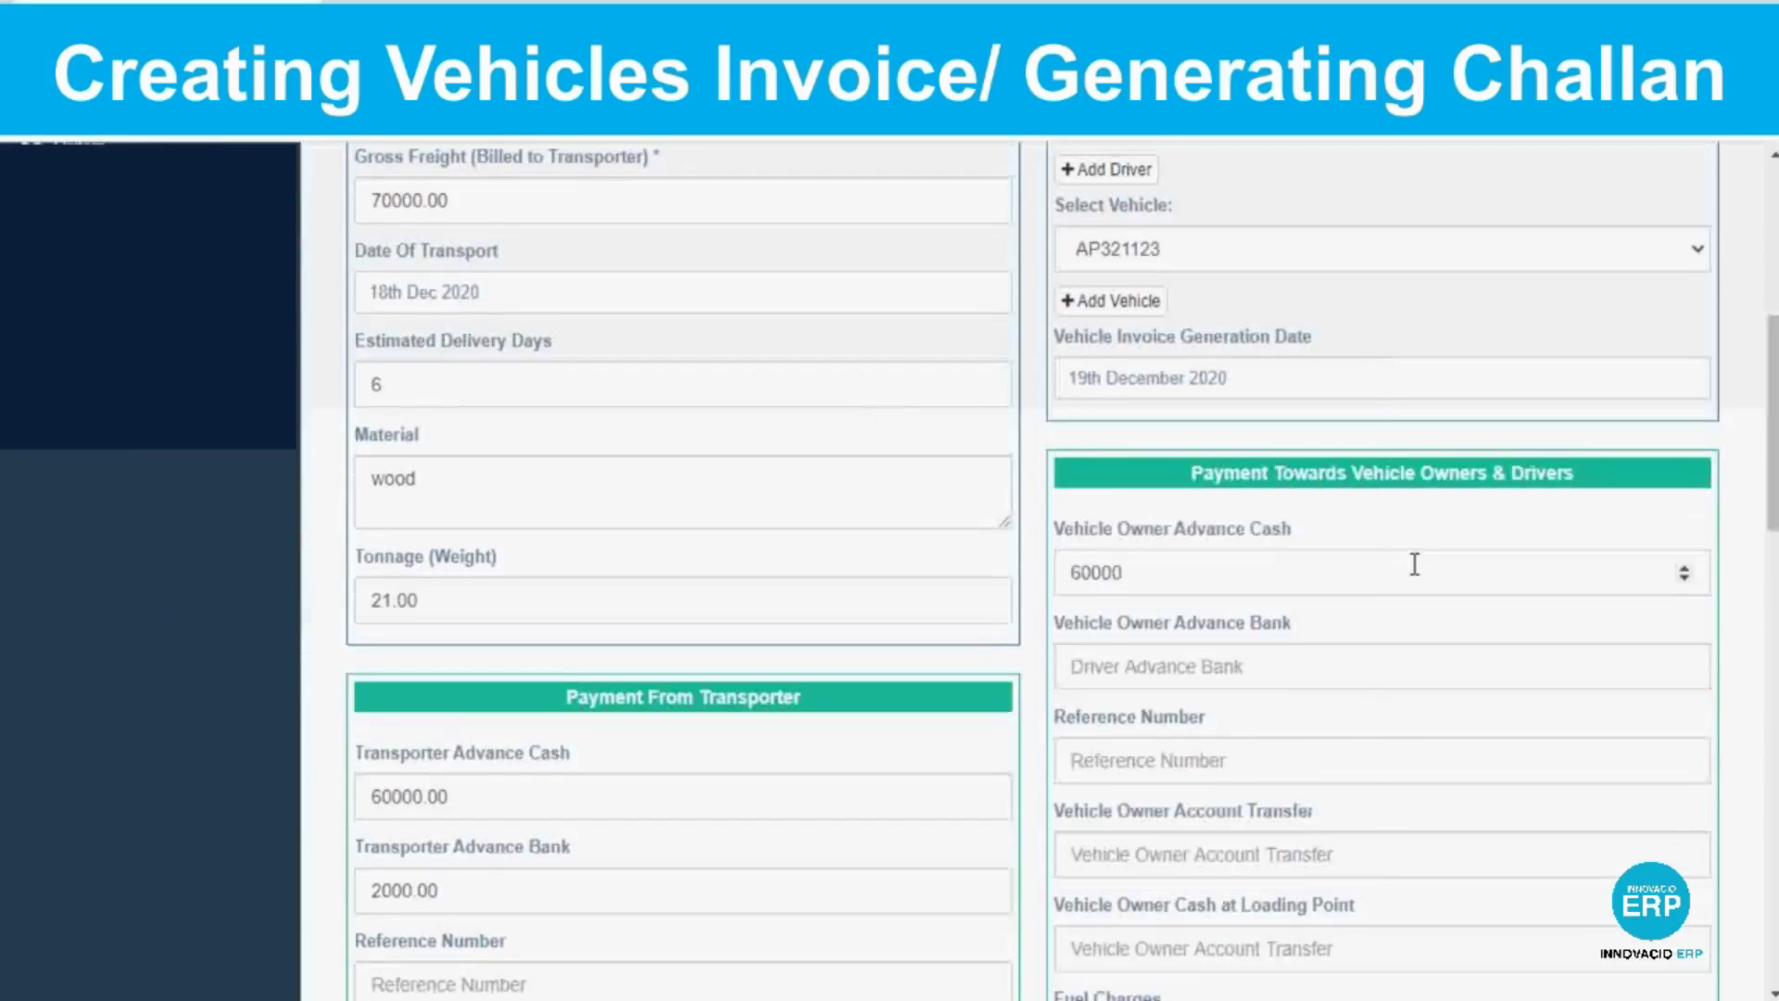
{"action": "scroll", "coordinate": [1415, 564], "scroll_direction": "down", "scroll_amount": 4}
{"action": "left_click", "coordinate": [1117, 561]}
{"action": "type", "text": "1000"}
{"action": "left_click", "coordinate": [1080, 654]}
{"action": "type", "text": "1000"}
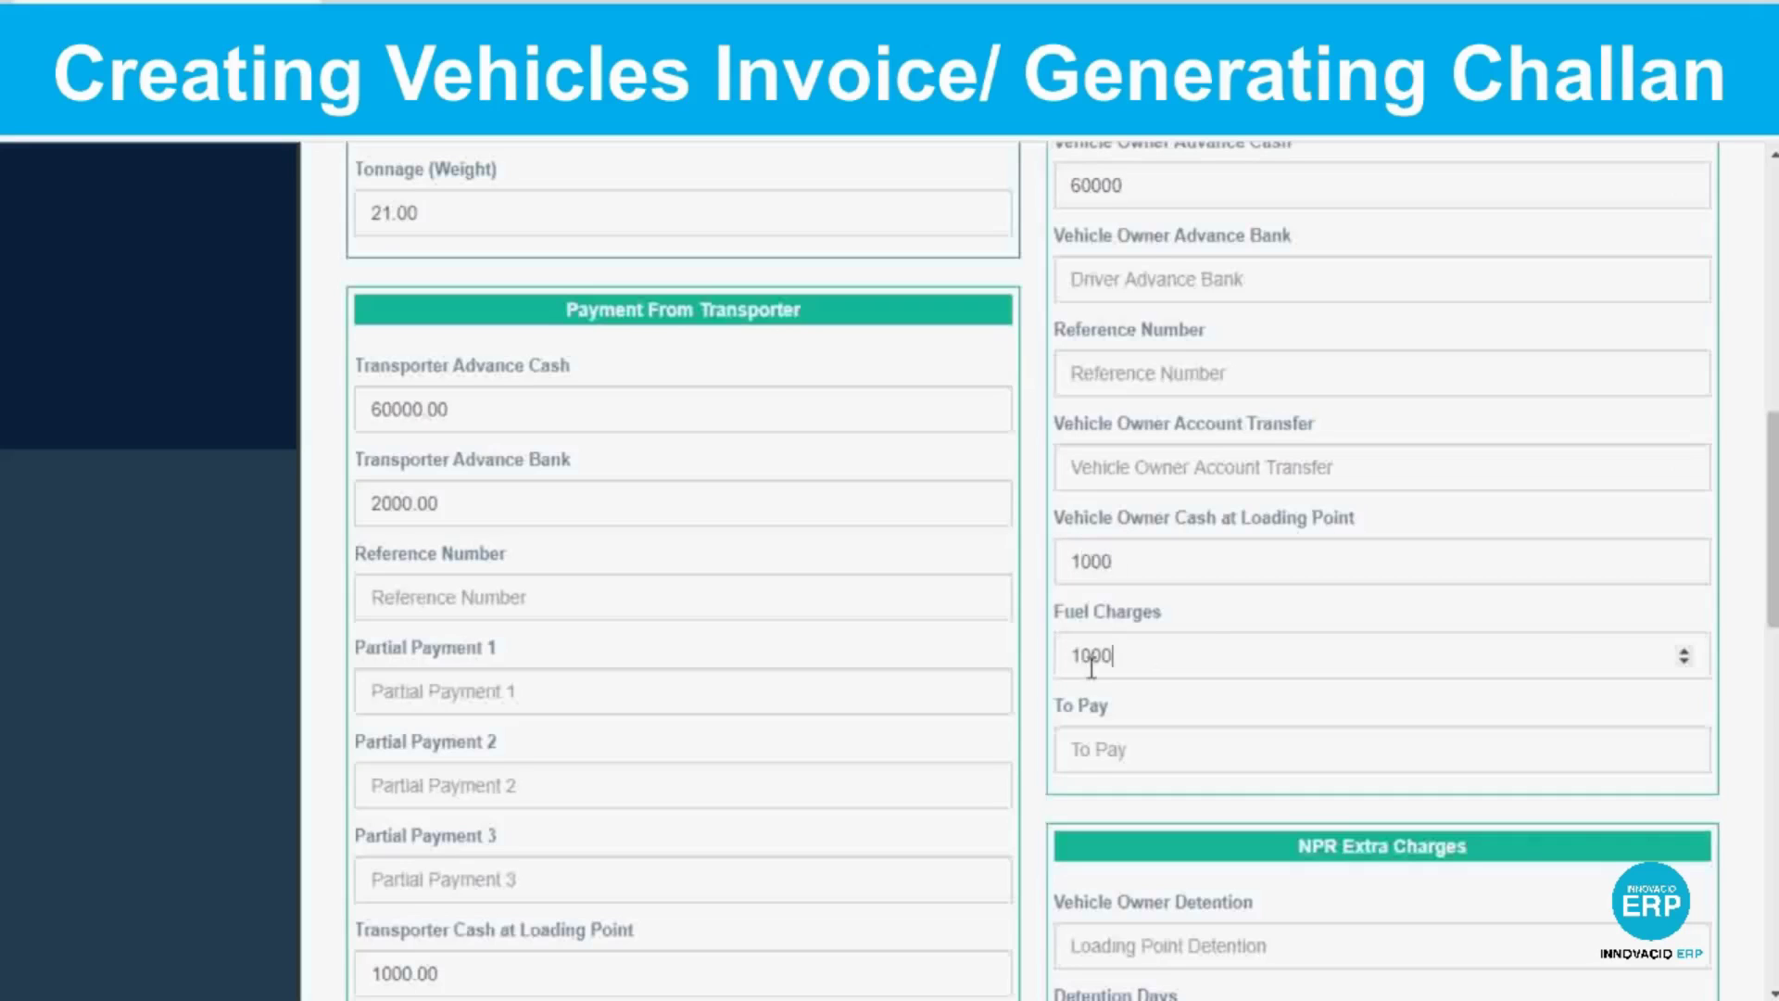
{"action": "left_click", "coordinate": [1082, 749]}
{"action": "type", "text": "1000"}
Enter owner detention 1000 and remark '1', then update the order.
{"action": "scroll", "coordinate": [1082, 749], "scroll_direction": "up", "scroll_amount": 1}
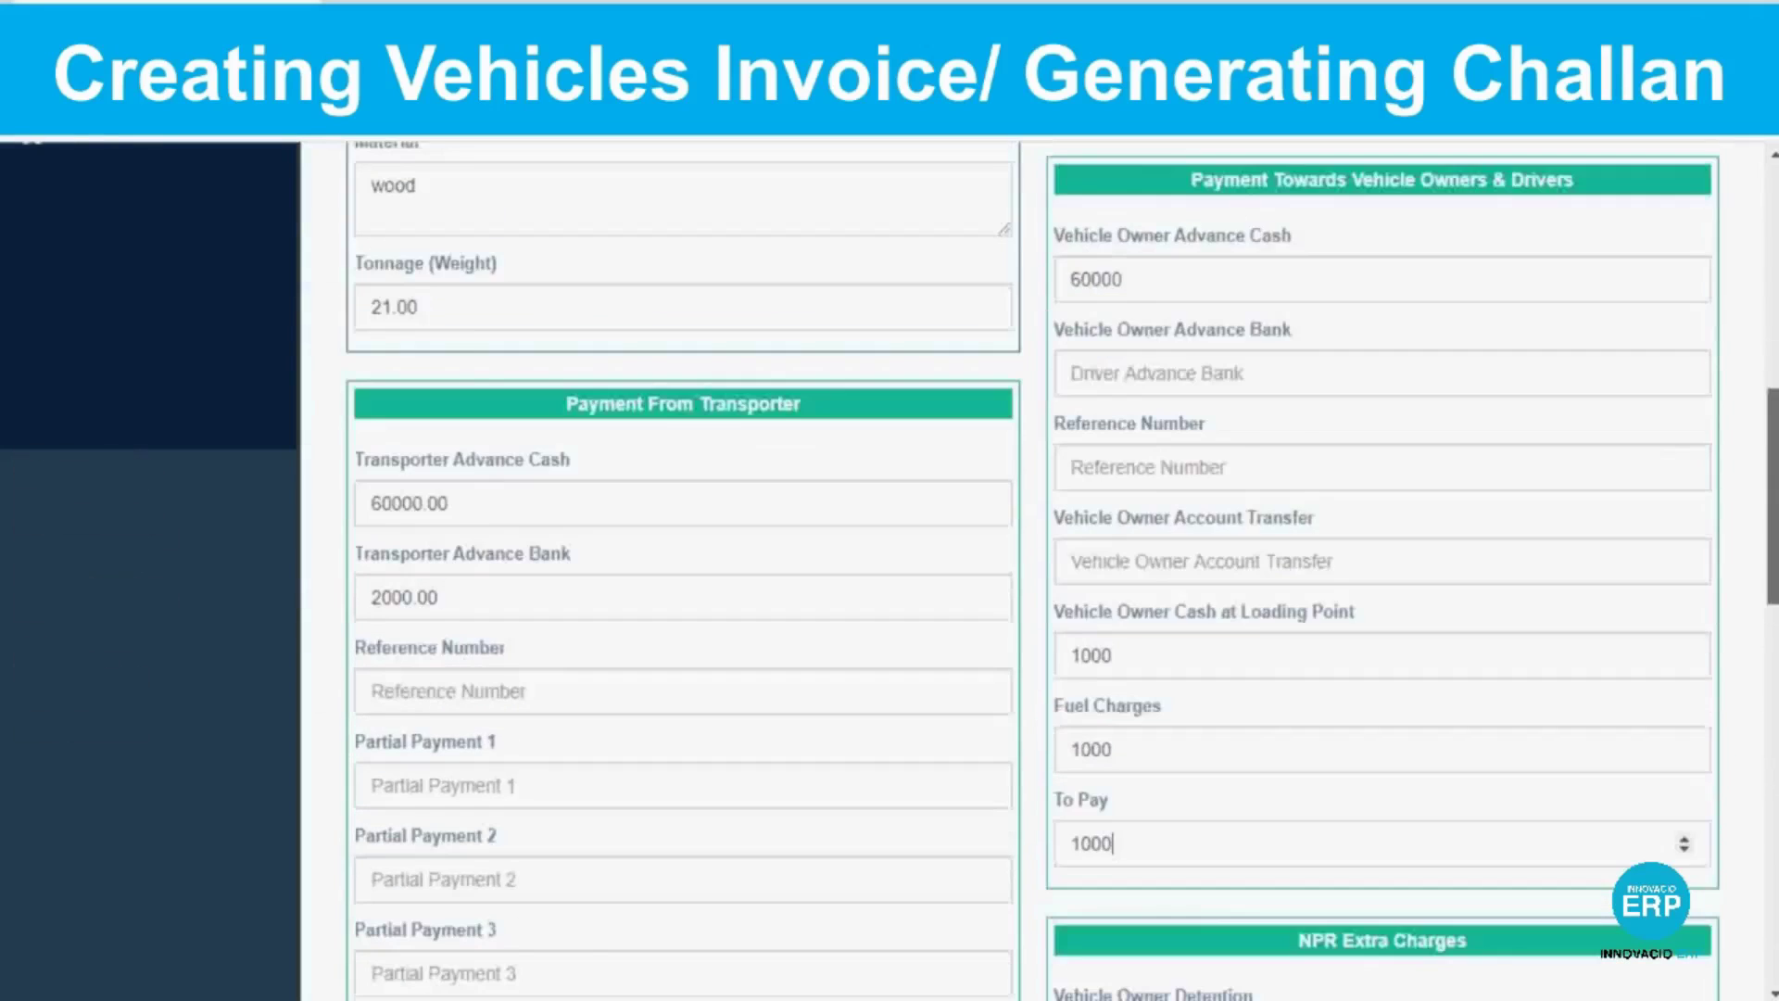
{"action": "scroll", "coordinate": [1071, 337], "scroll_direction": "down", "scroll_amount": 7}
{"action": "left_click", "coordinate": [1072, 338]}
{"action": "type", "text": "1000"}
{"action": "scroll", "coordinate": [1127, 633], "scroll_direction": "down", "scroll_amount": 7}
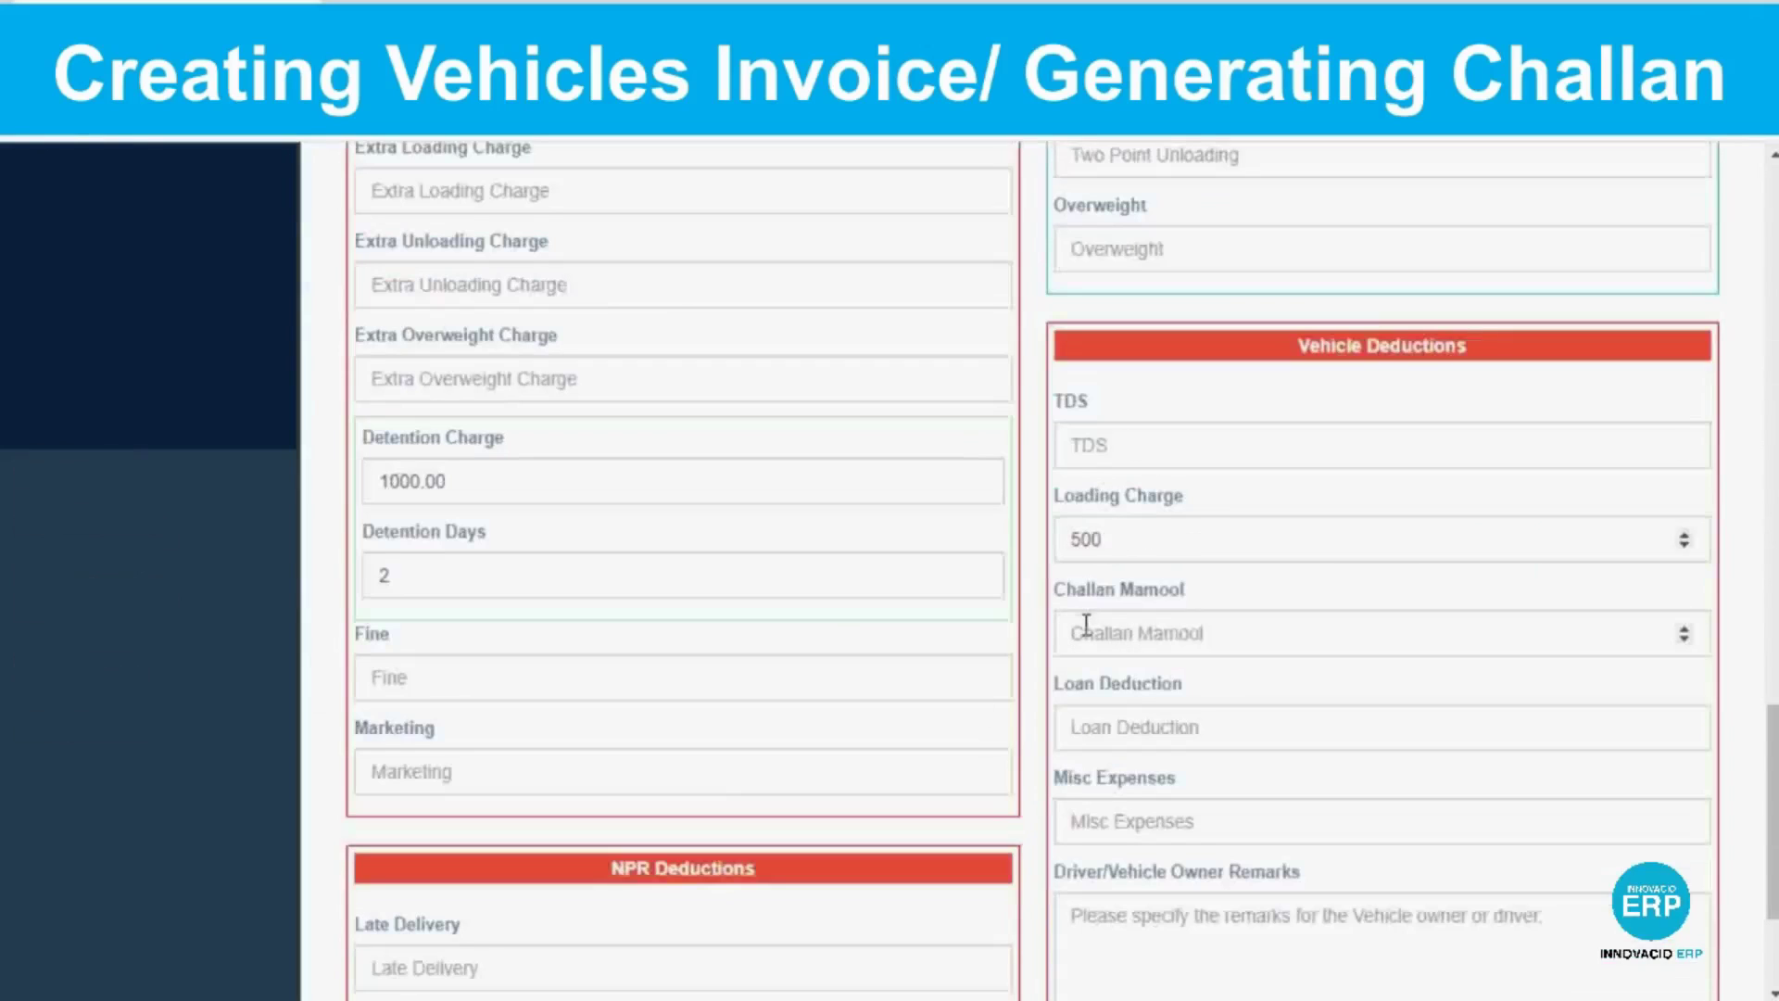
{"action": "scroll", "coordinate": [1174, 852], "scroll_direction": "down", "scroll_amount": 3}
{"action": "left_click", "coordinate": [1141, 674]}
{"action": "type", "text": "1"}
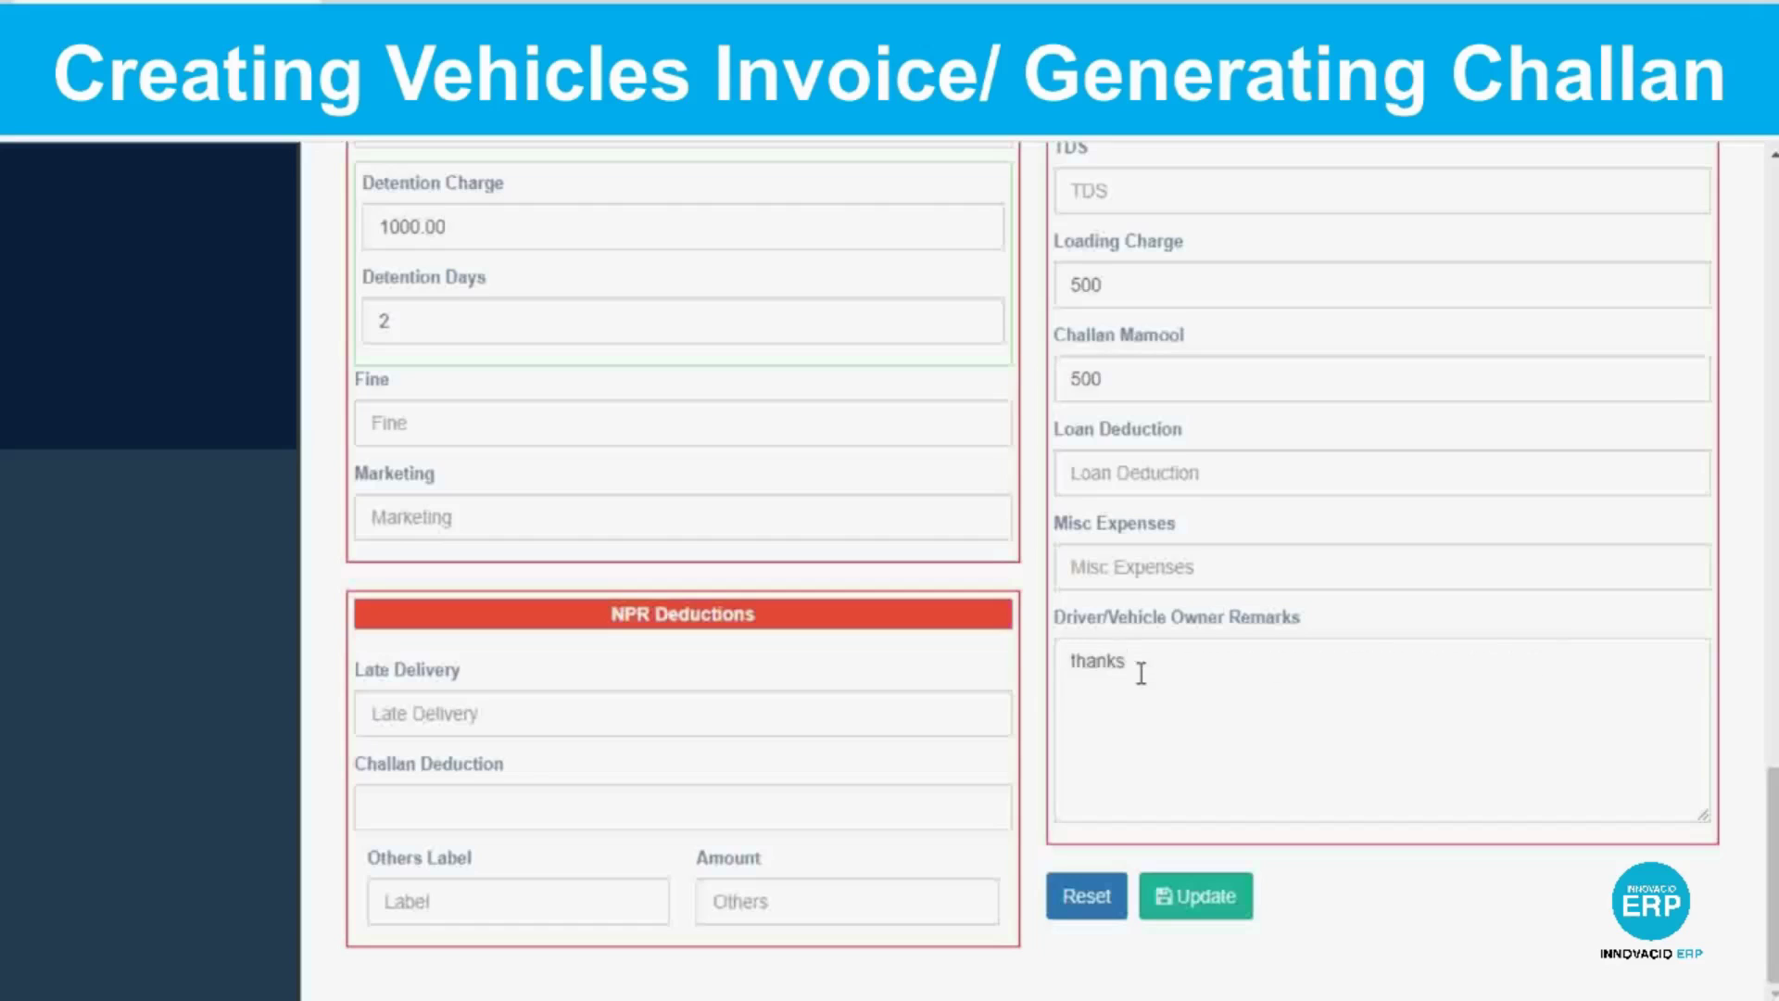
{"action": "left_click", "coordinate": [1195, 895]}
View the order's vehicle invoice enlarged.
{"action": "left_click", "coordinate": [1481, 345]}
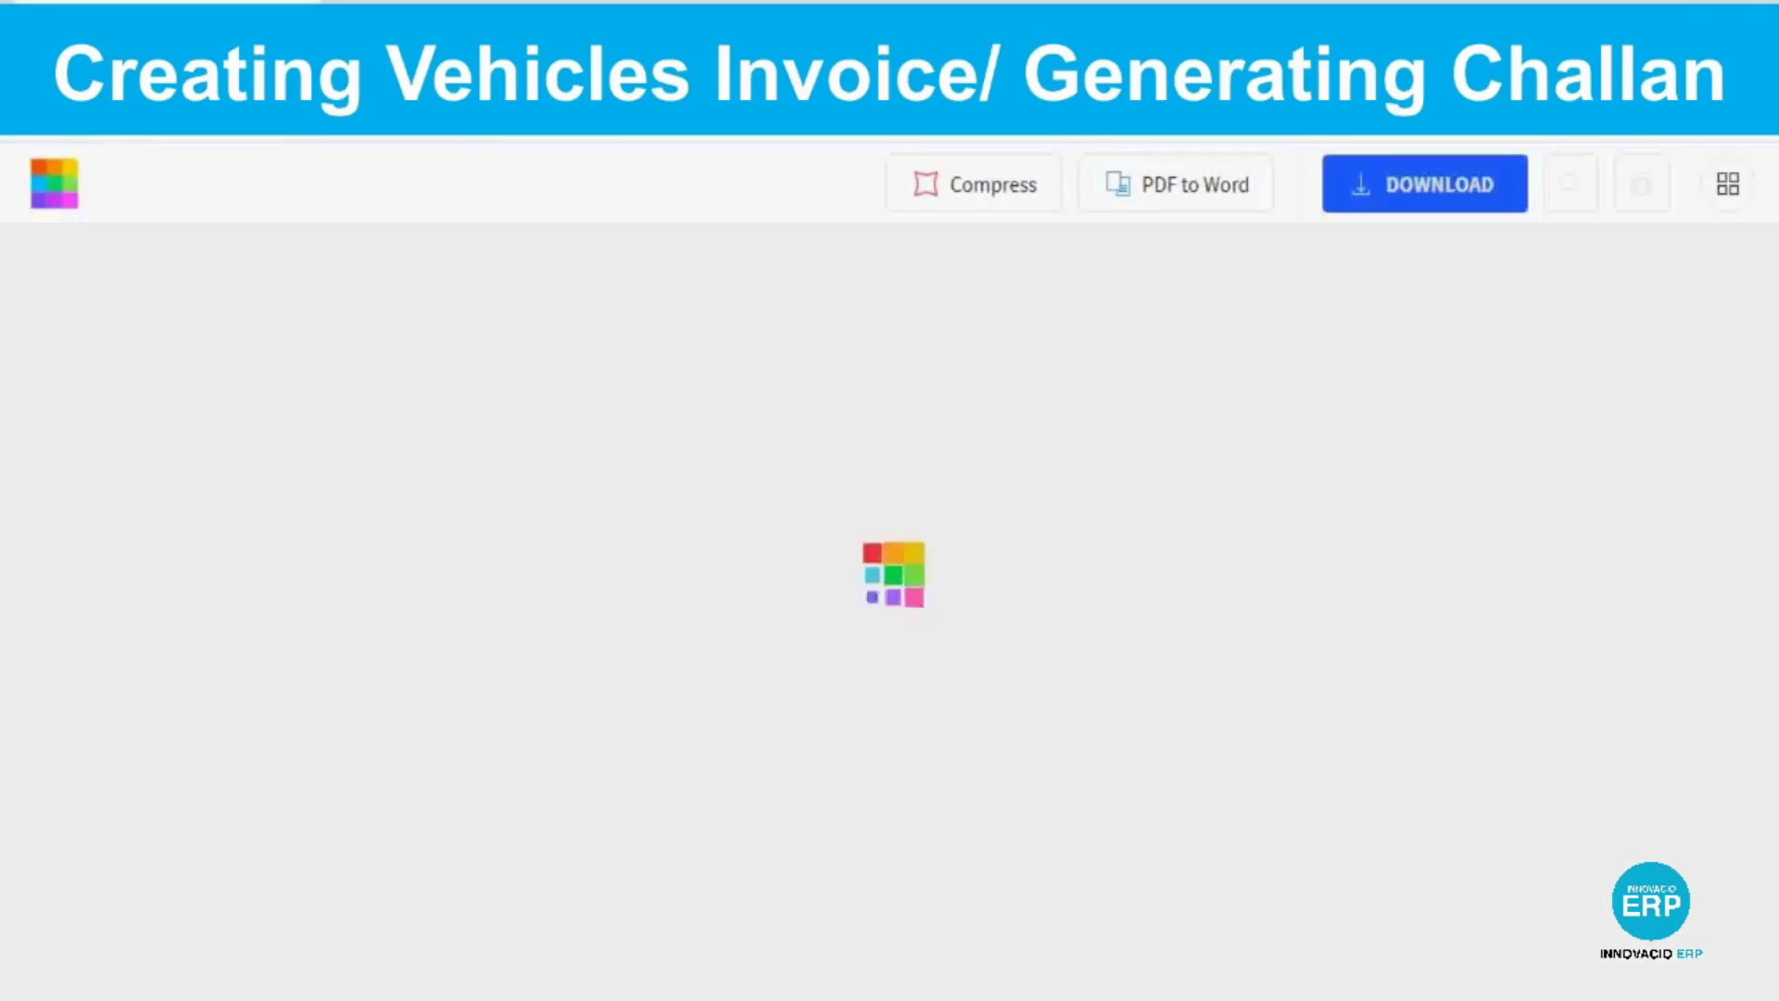
{"action": "left_click", "coordinate": [952, 936]}
{"action": "left_click", "coordinate": [952, 936]}
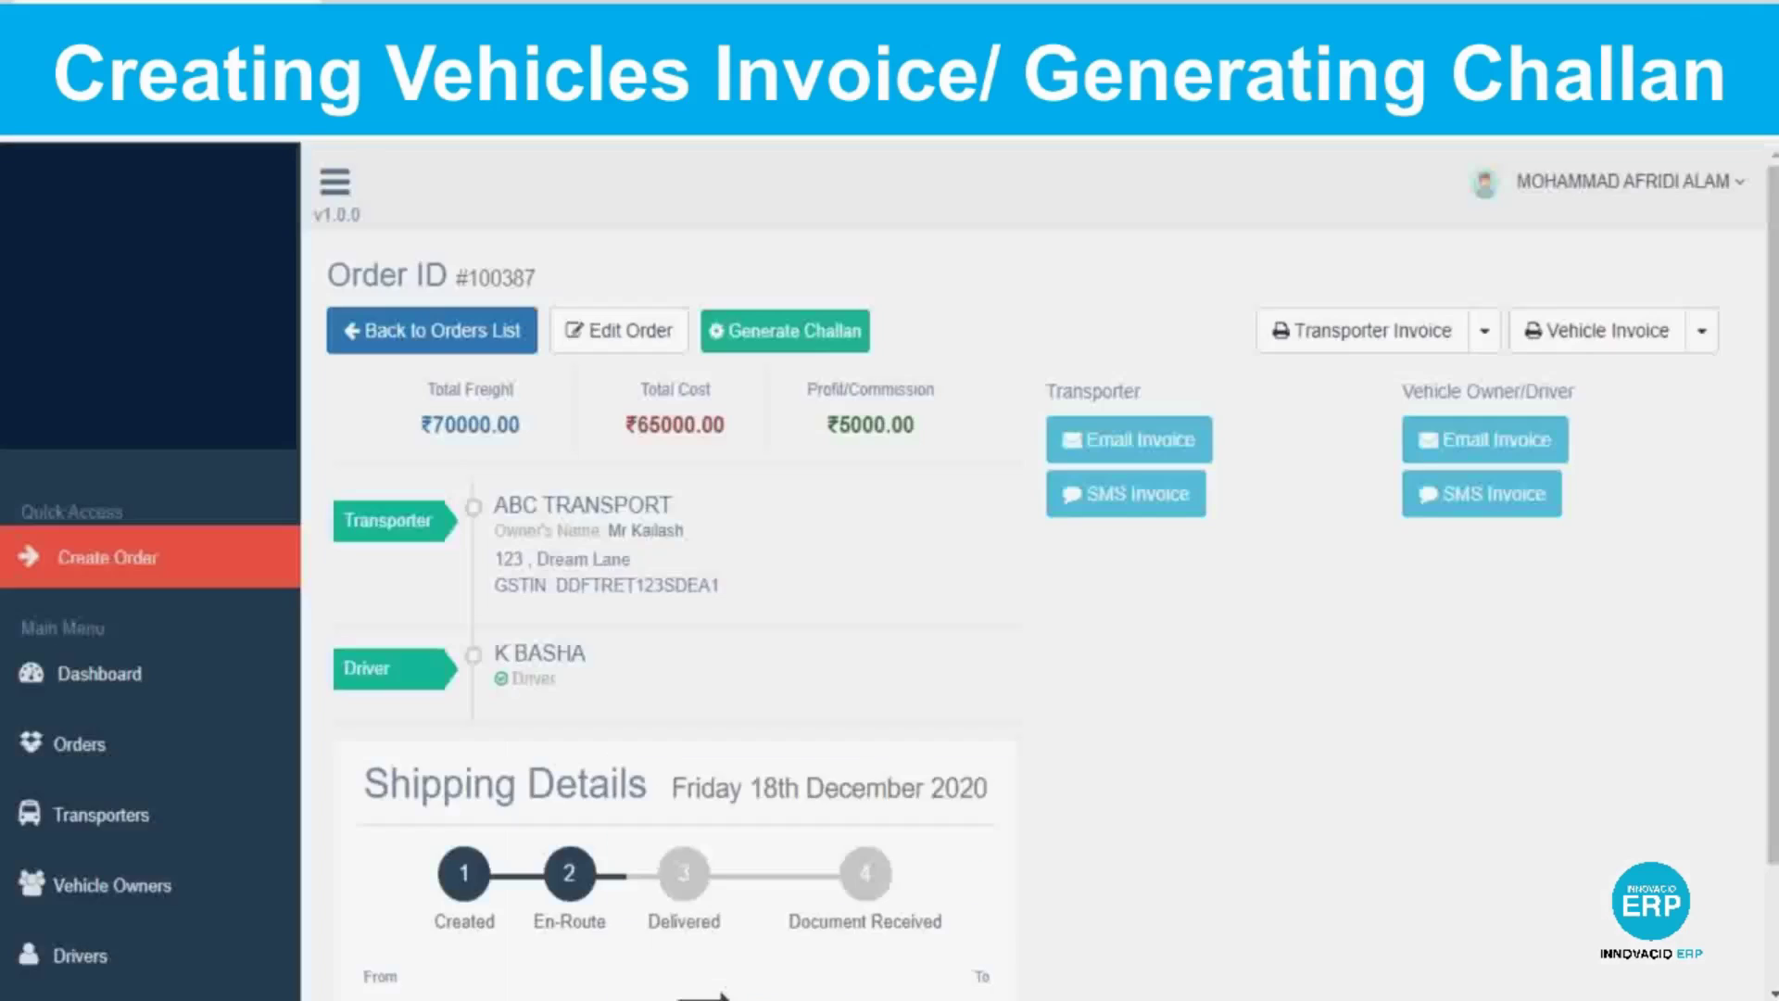
{"action": "left_click", "coordinate": [787, 330]}
Enter 100 for detention, late delivery and claim charges on the challan.
{"action": "left_click", "coordinate": [575, 394]}
{"action": "type", "text": "100"}
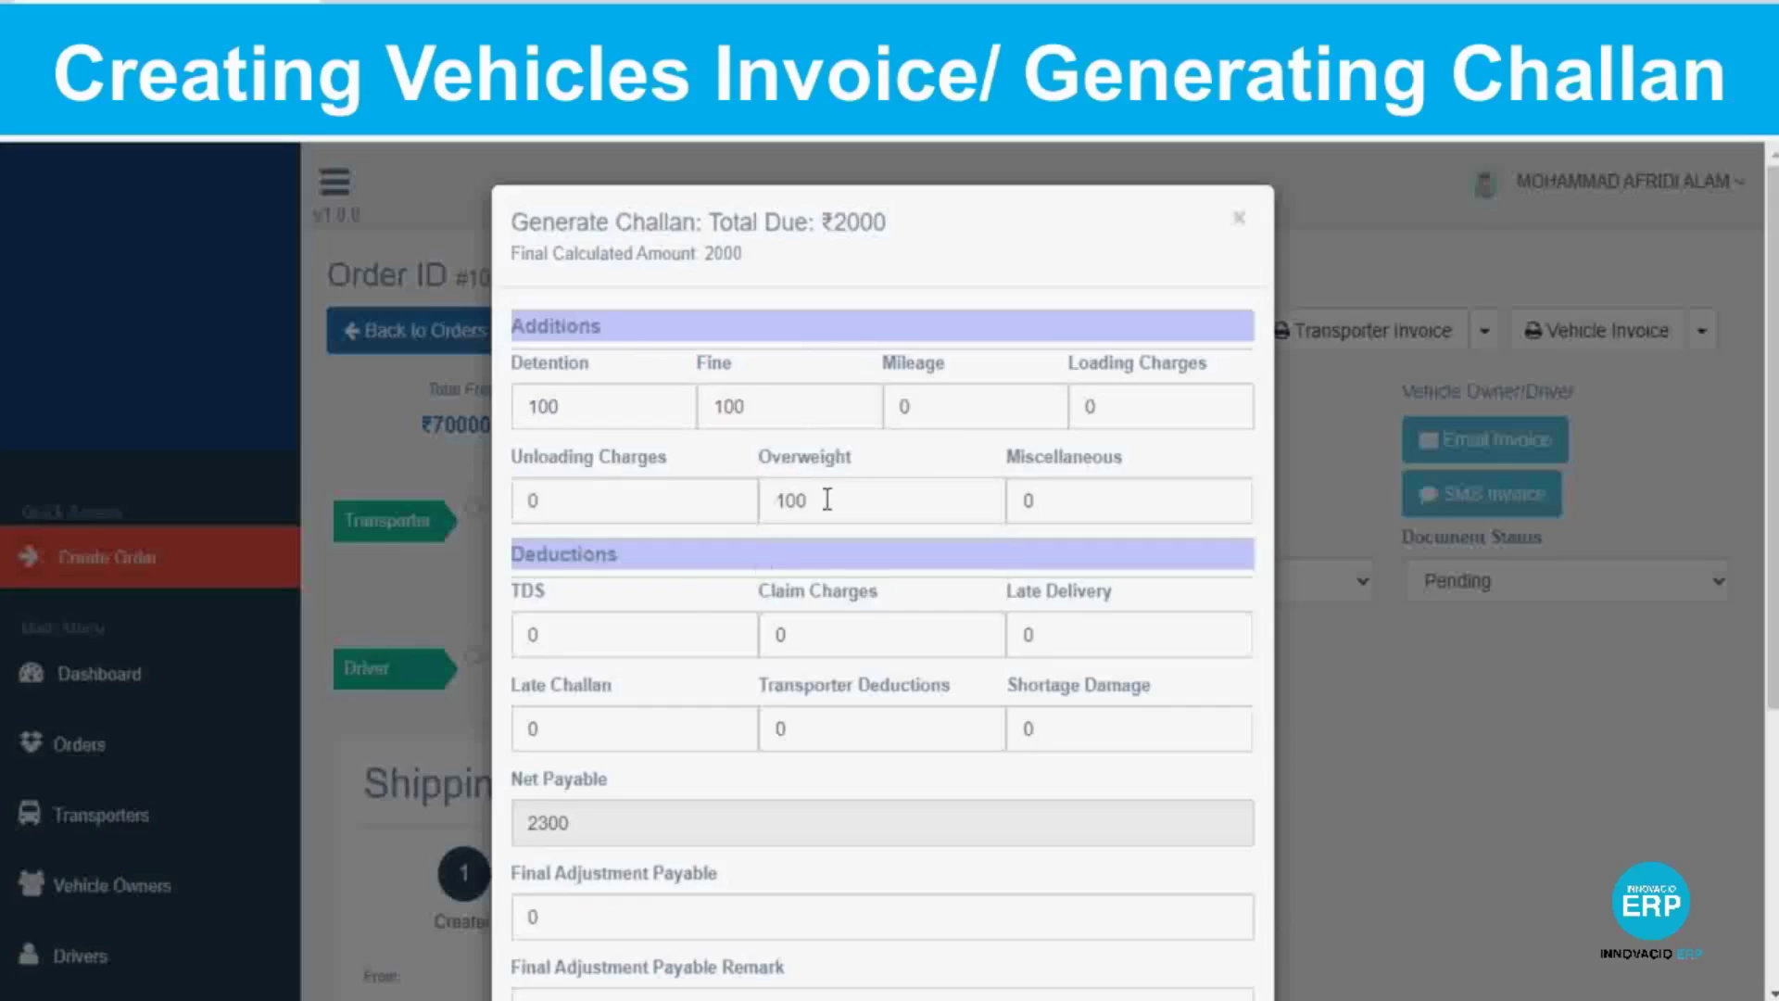
{"action": "left_click", "coordinate": [1150, 629]}
{"action": "type", "text": "100"}
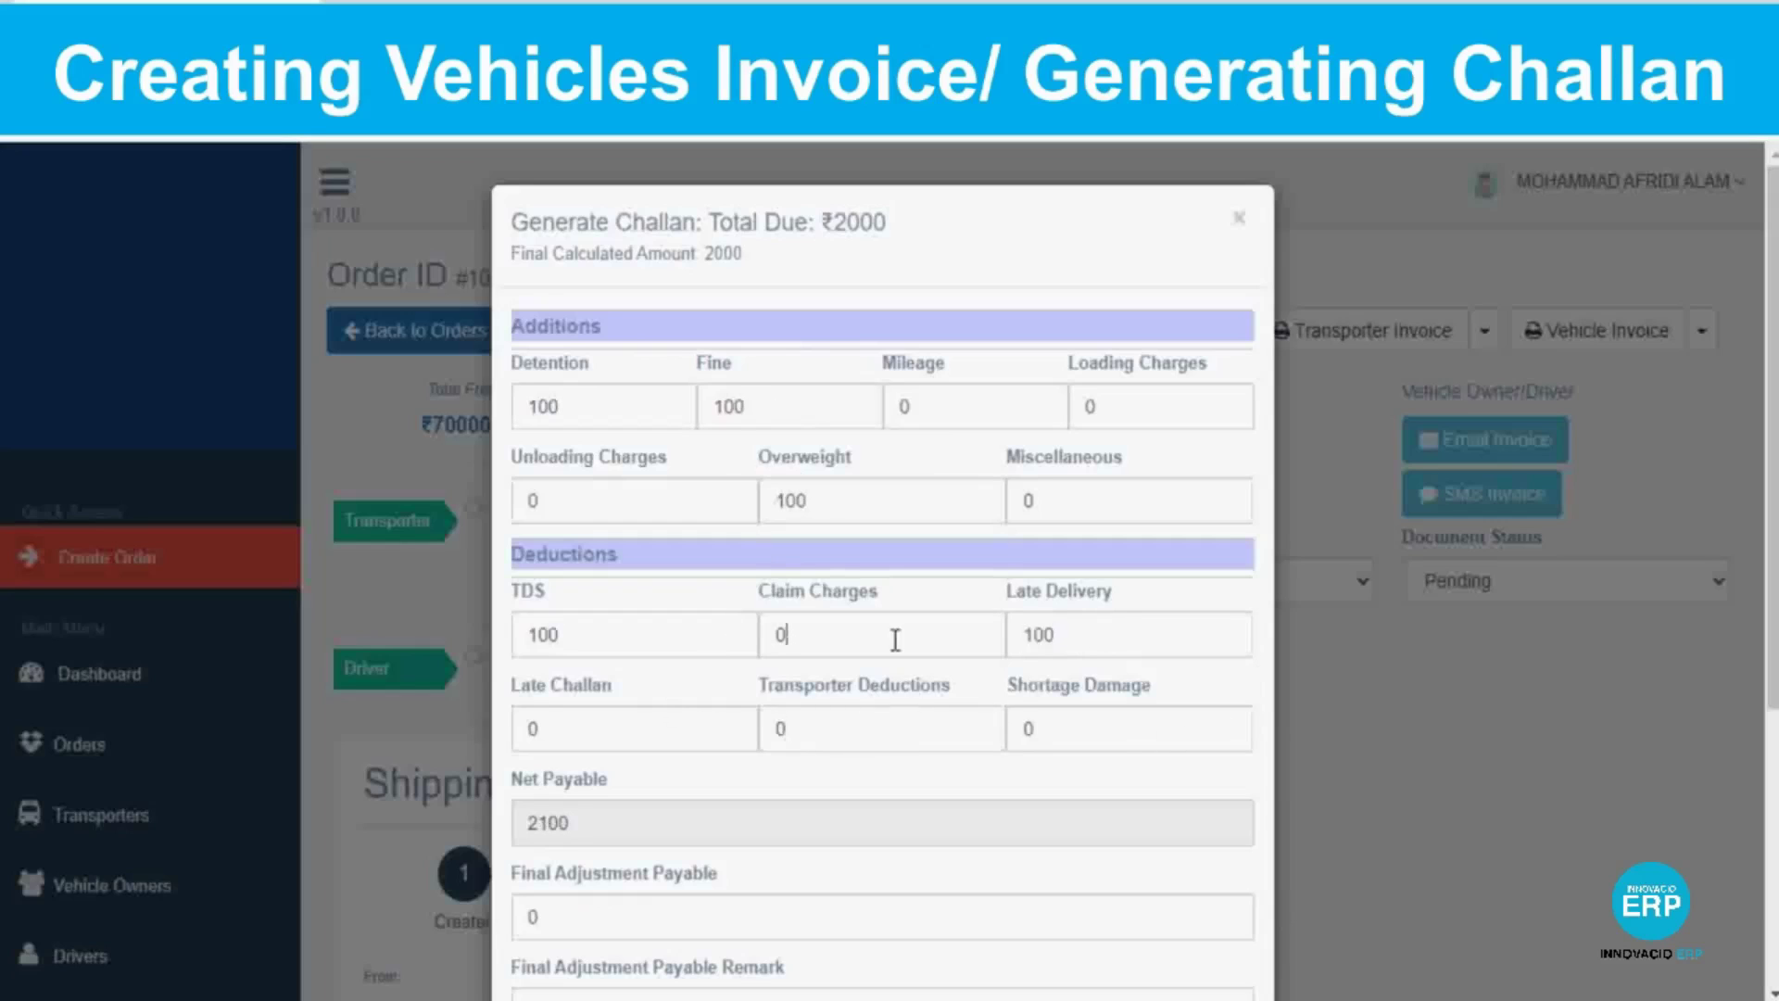
{"action": "key", "text": "BackSpace"}
{"action": "type", "text": "100"}
Add remark 'Thab', choose Cheque payment, and generate the challan as pay later.
{"action": "scroll", "coordinate": [1113, 735], "scroll_direction": "down", "scroll_amount": 5}
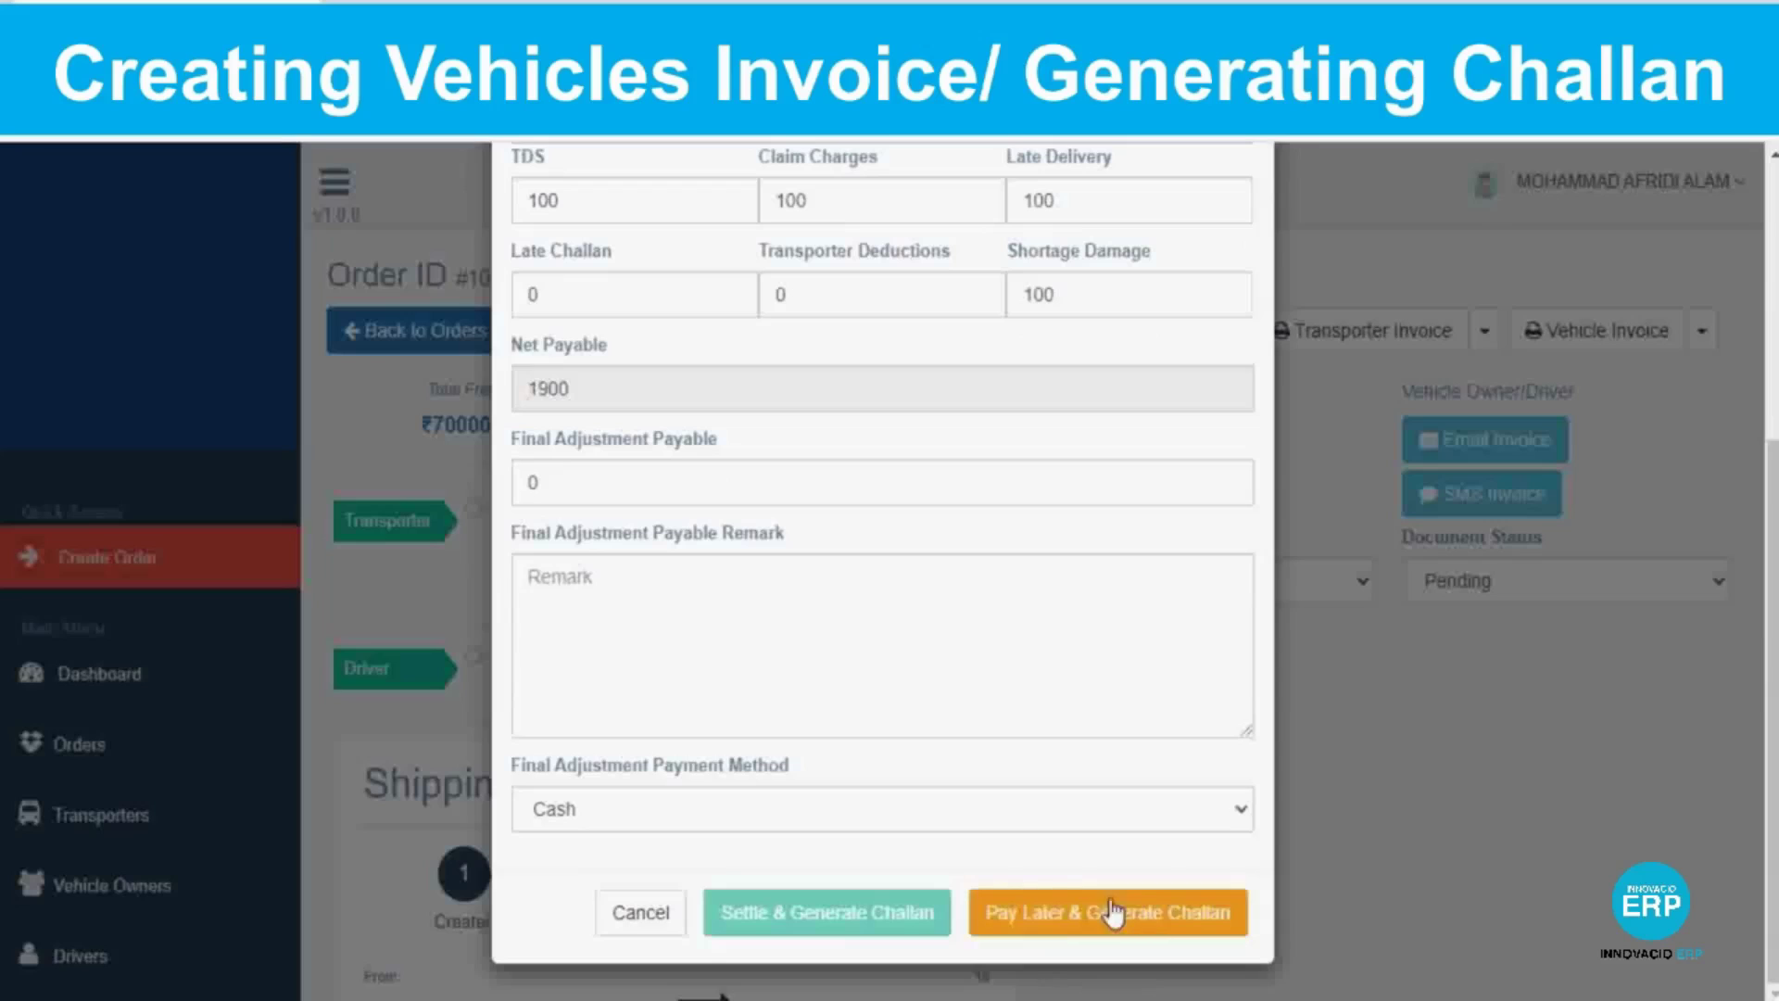
{"action": "left_click", "coordinate": [770, 630]}
{"action": "type", "text": "Thab"}
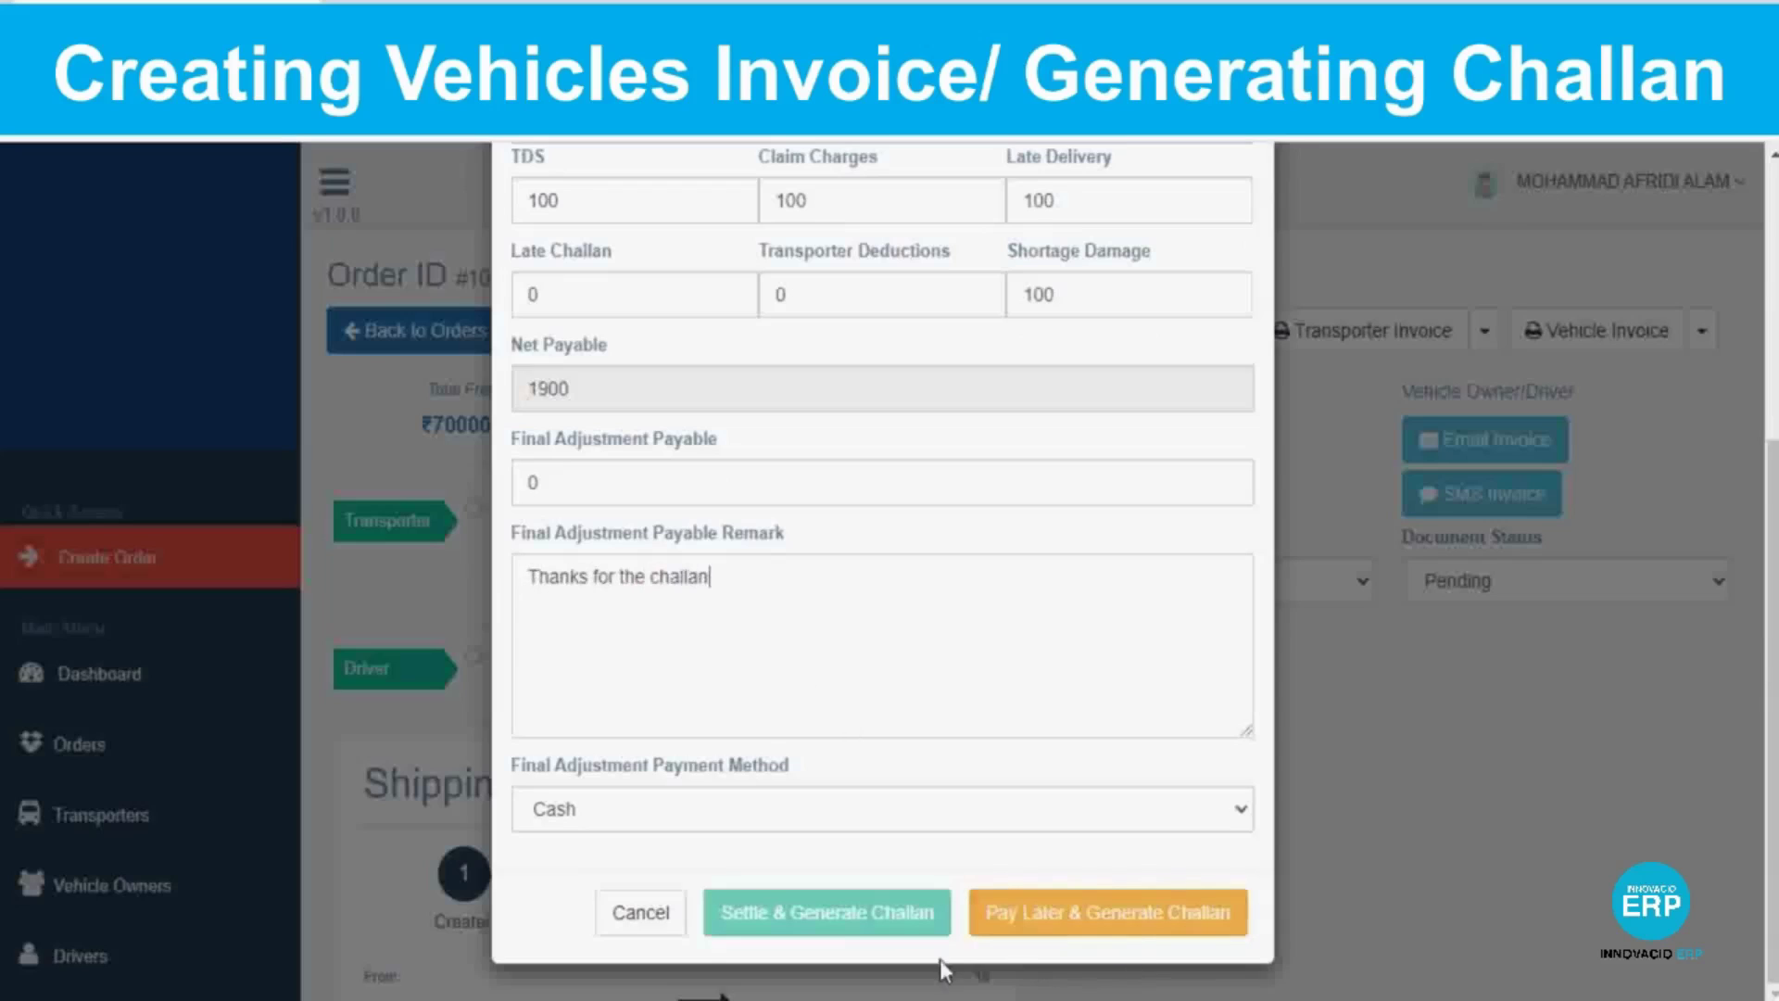
{"action": "left_click", "coordinate": [1227, 816]}
{"action": "left_click", "coordinate": [566, 865]}
{"action": "left_click", "coordinate": [1028, 912]}
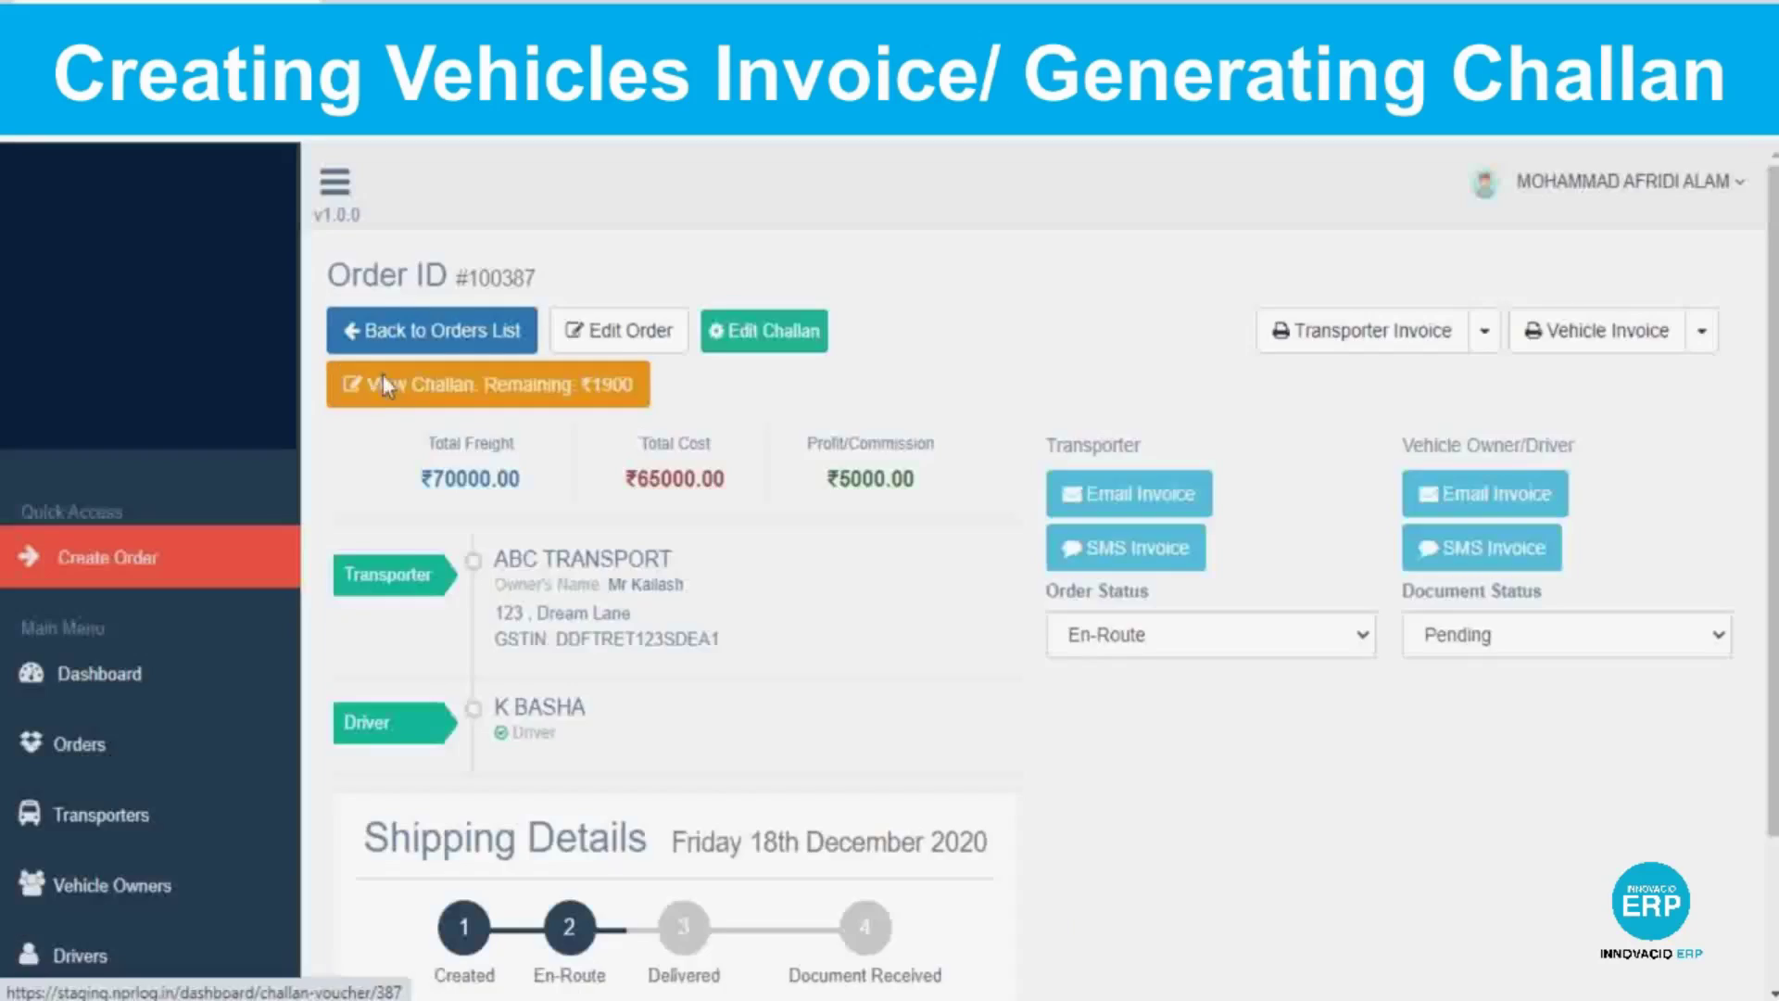
{"action": "left_click", "coordinate": [381, 377]}
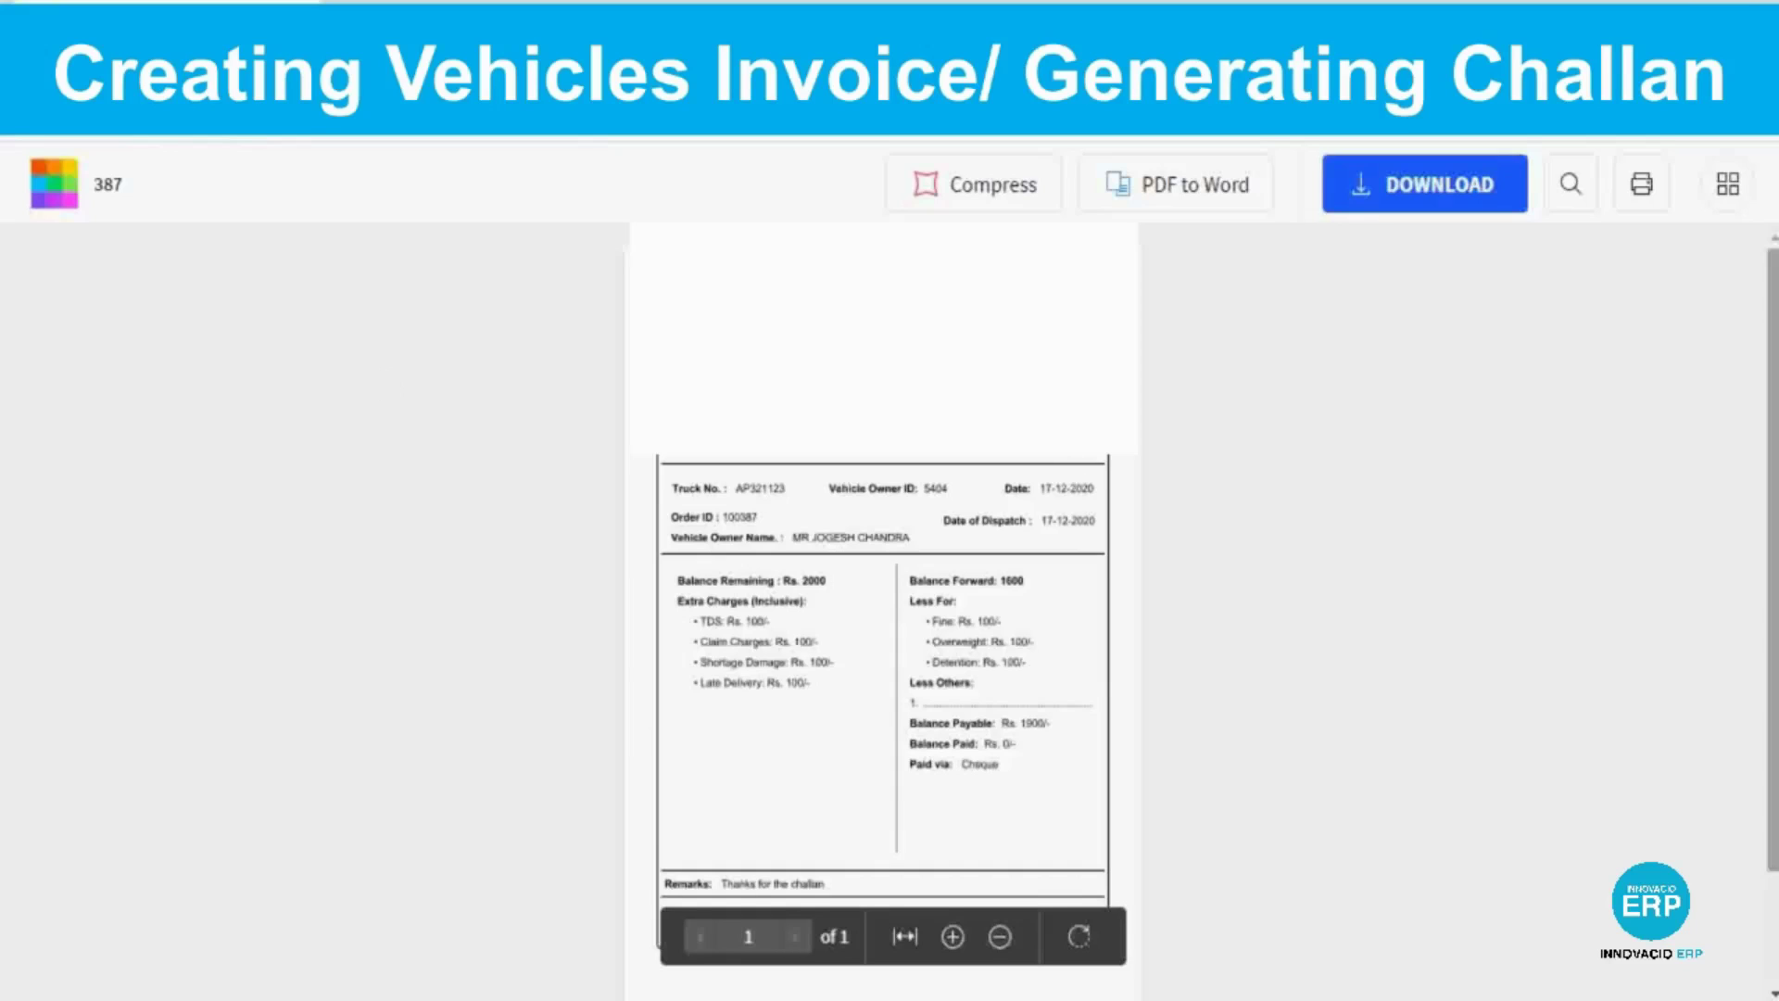
Scroll through the challan 387 PDF and enlarge the page.
{"action": "scroll", "coordinate": [382, 376], "scroll_direction": "down", "scroll_amount": 2}
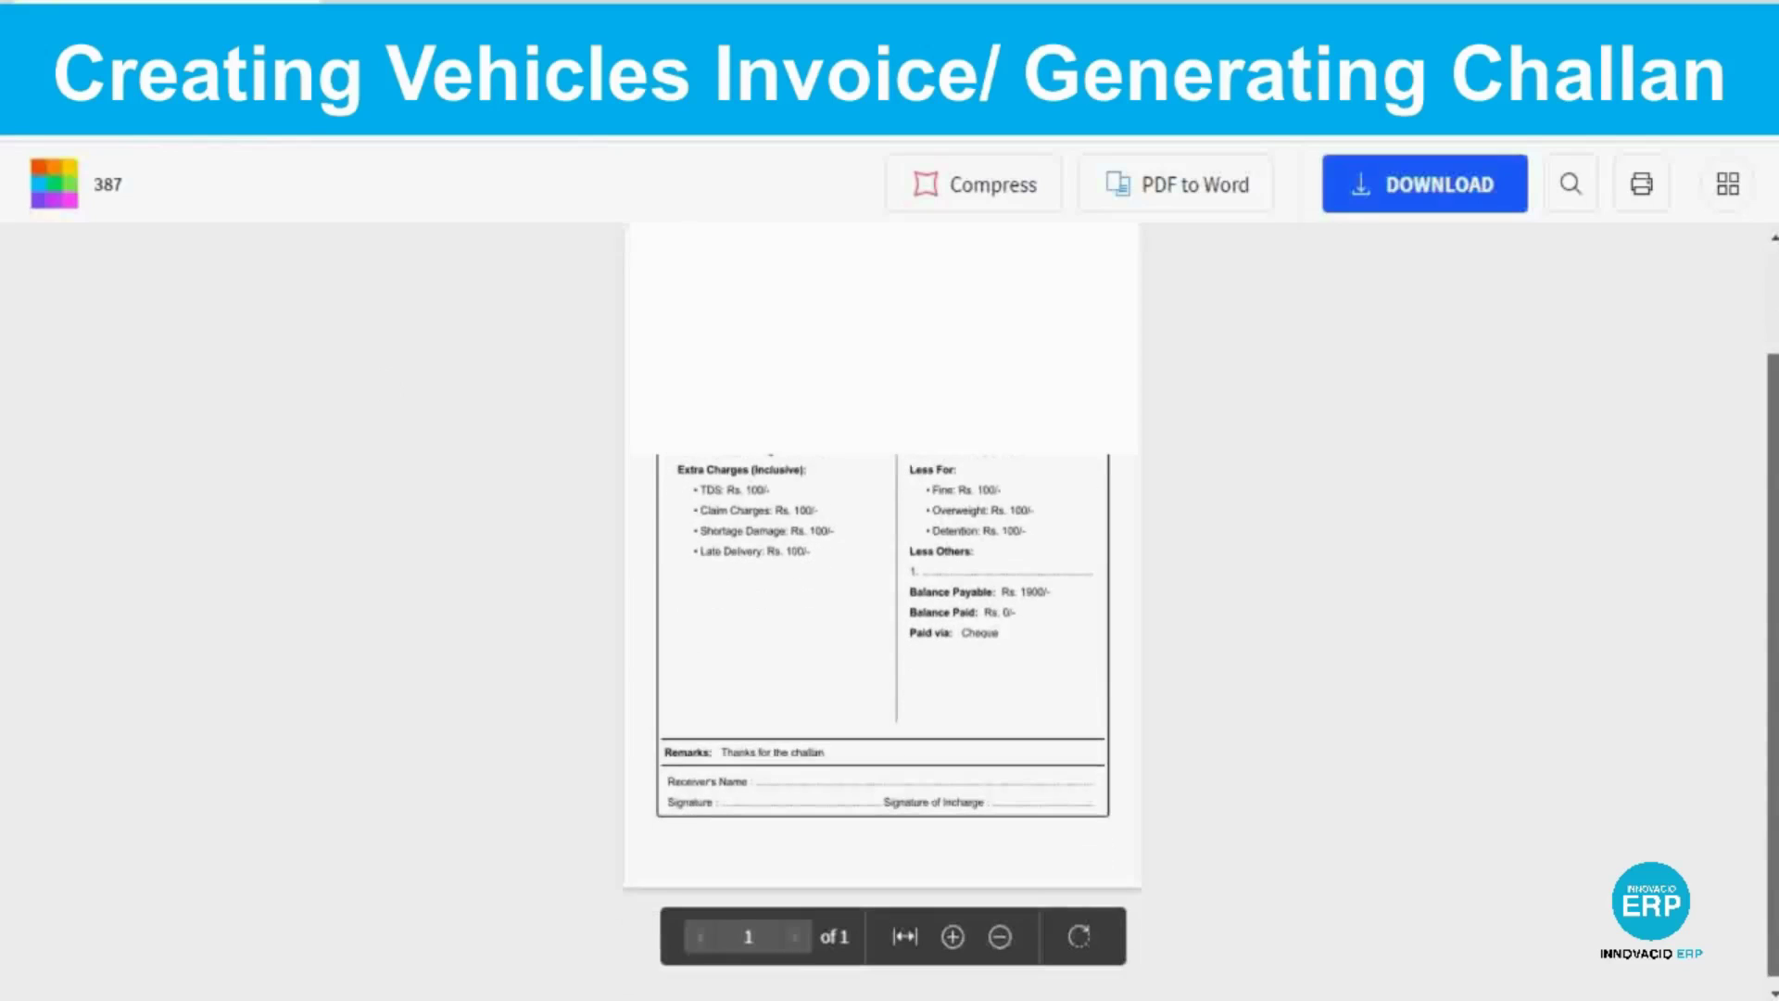
{"action": "left_click", "coordinate": [952, 936]}
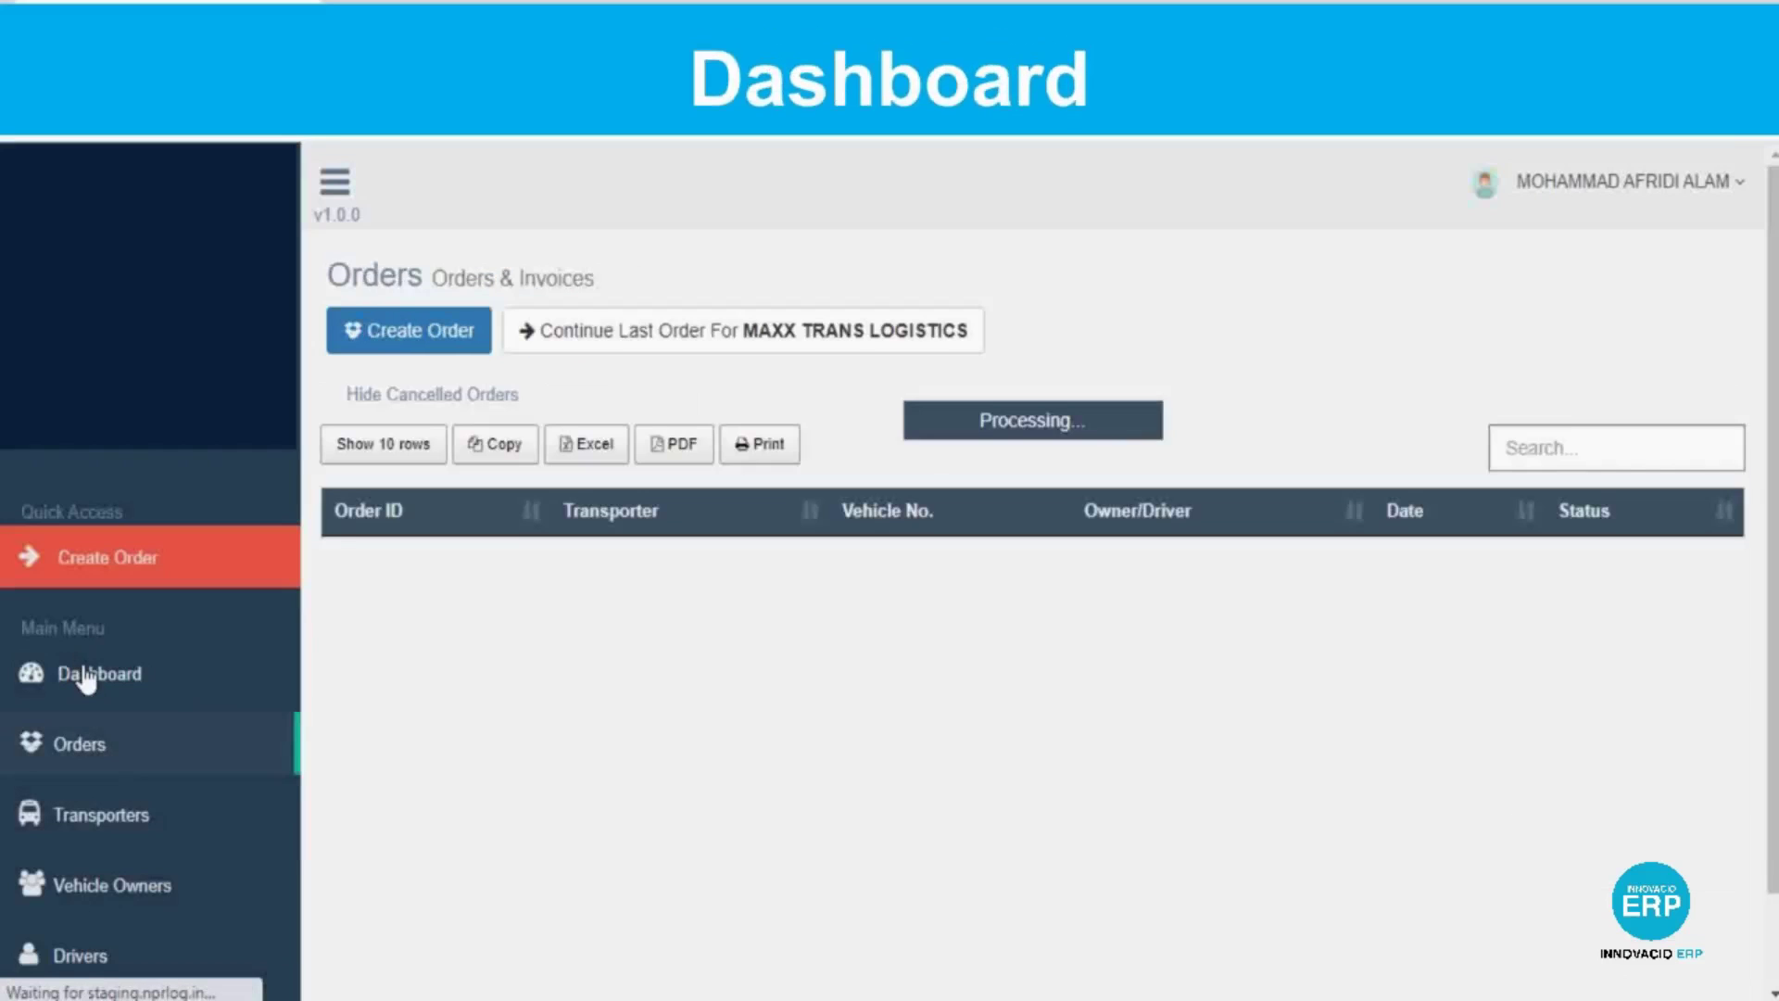
{"action": "left_click", "coordinate": [86, 676]}
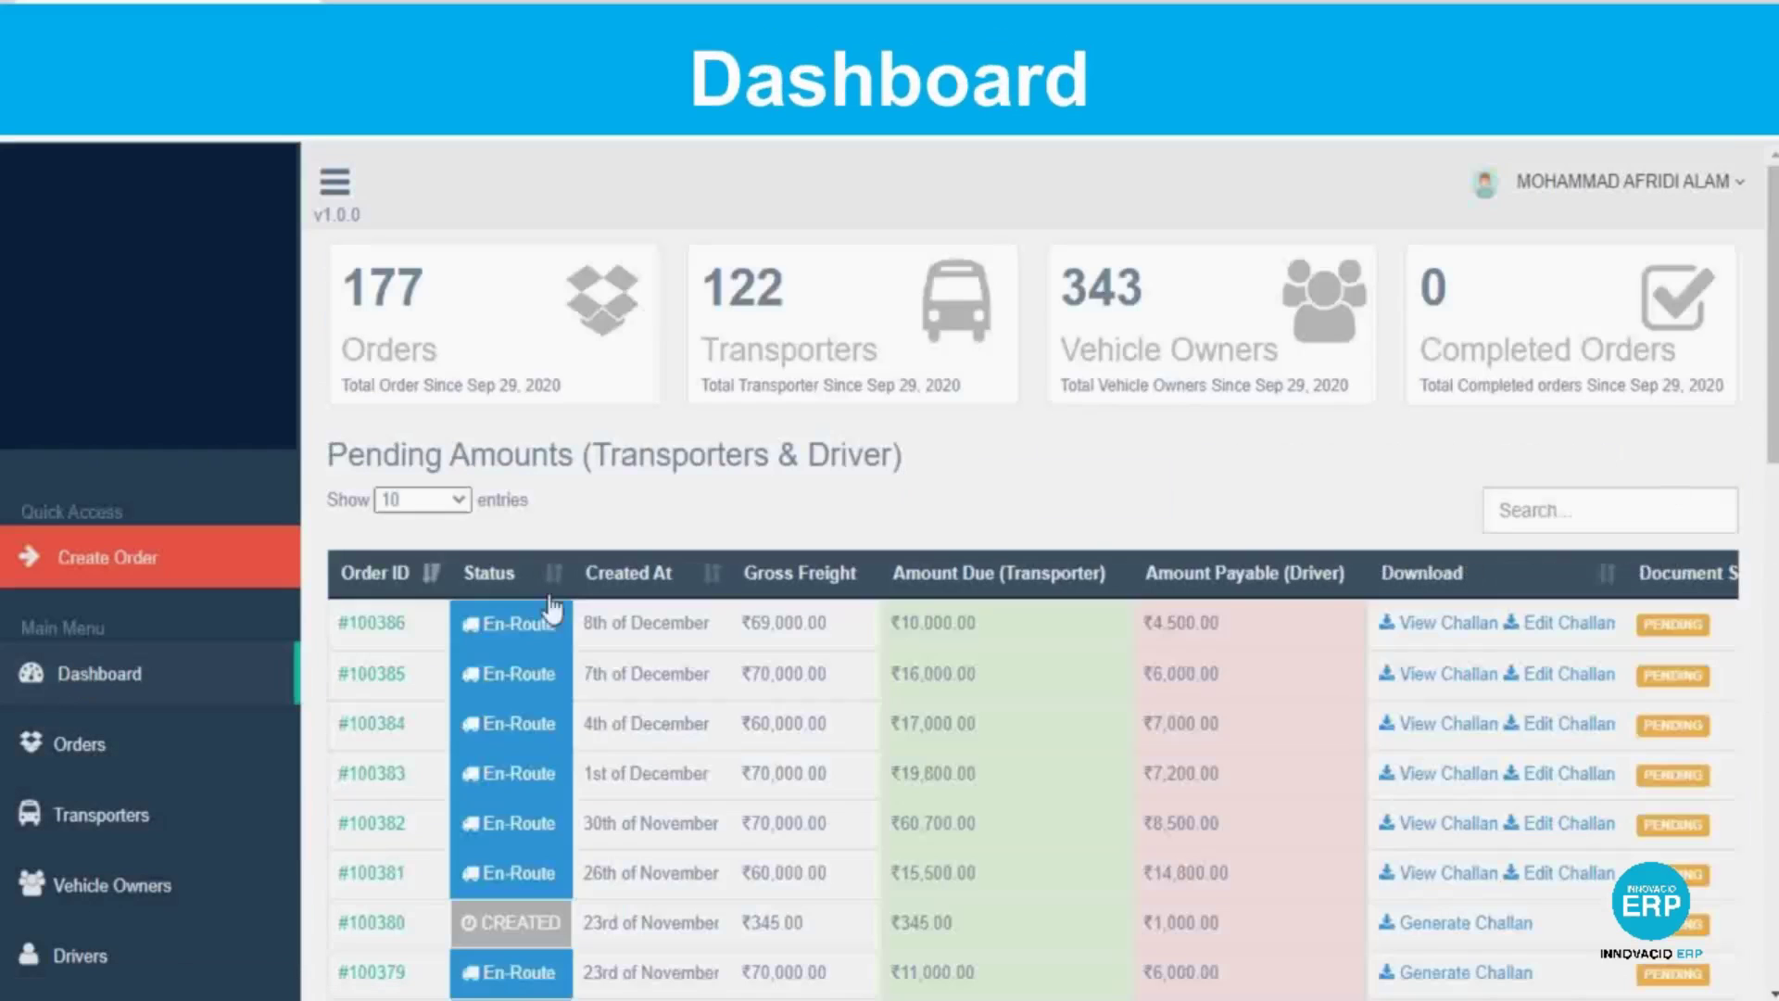
{"action": "scroll", "coordinate": [1033, 570], "scroll_direction": "down", "scroll_amount": 3}
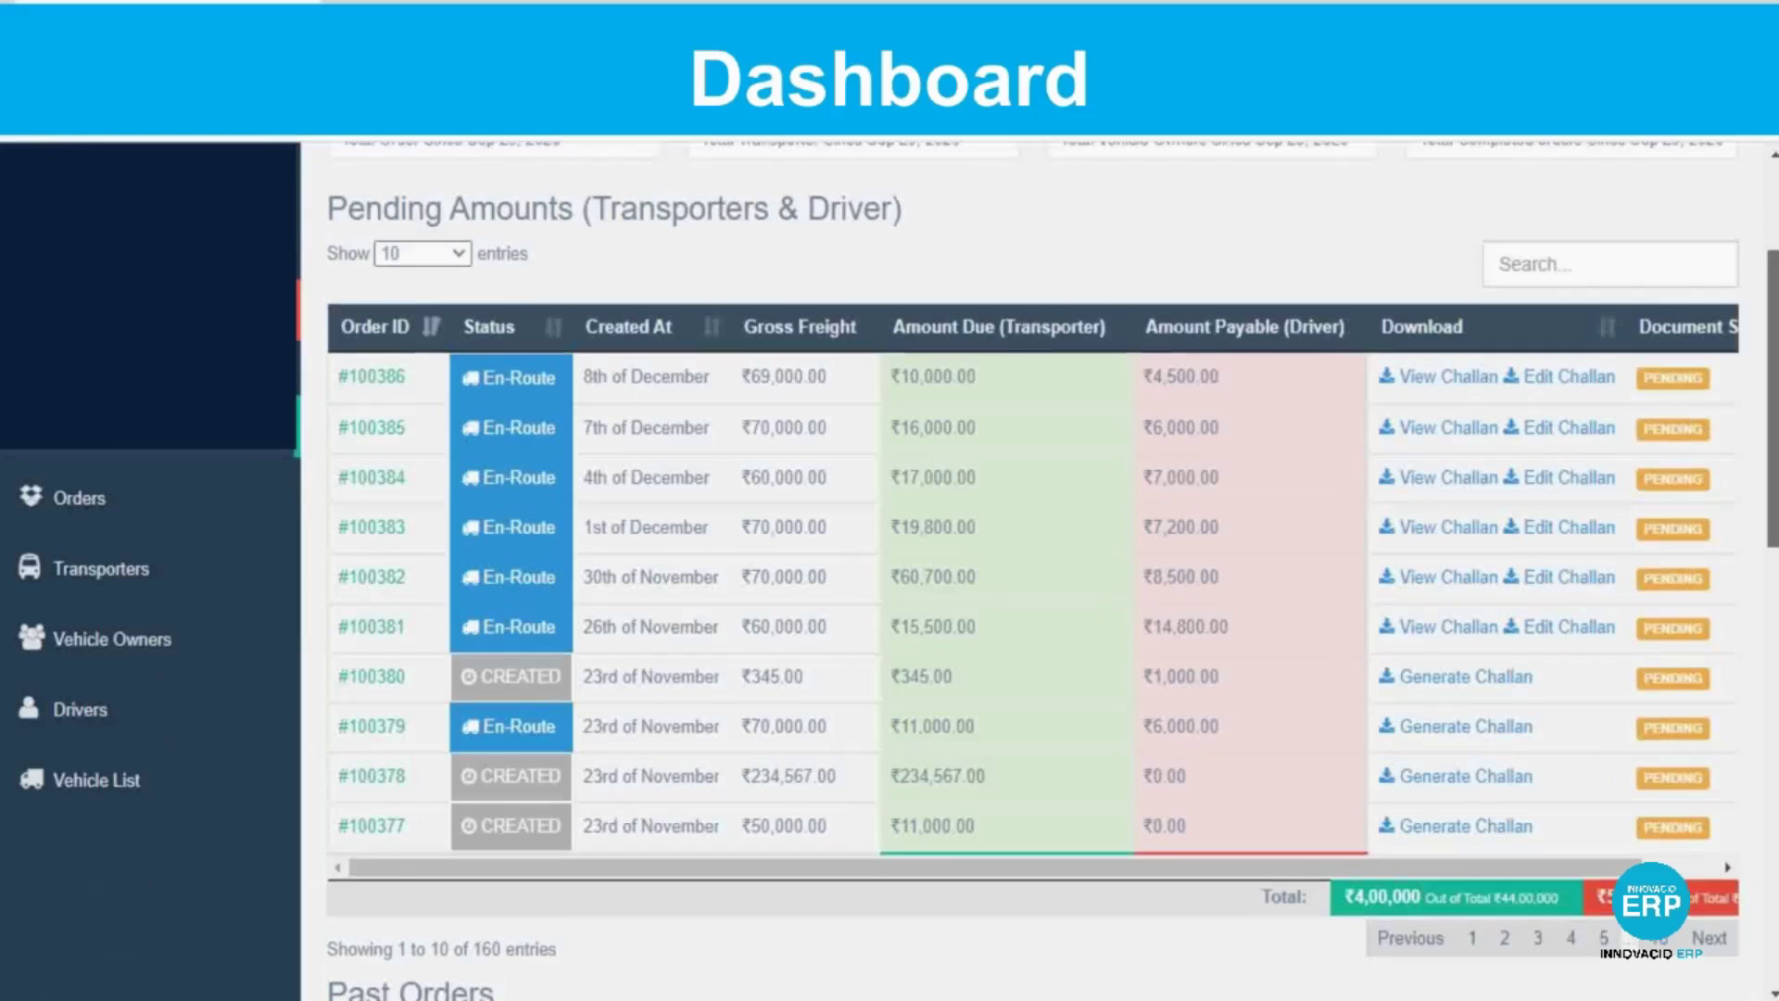
{"action": "scroll", "coordinate": [1033, 569], "scroll_direction": "down", "scroll_amount": 1}
{"action": "scroll", "coordinate": [1033, 569], "scroll_direction": "down", "scroll_amount": 3}
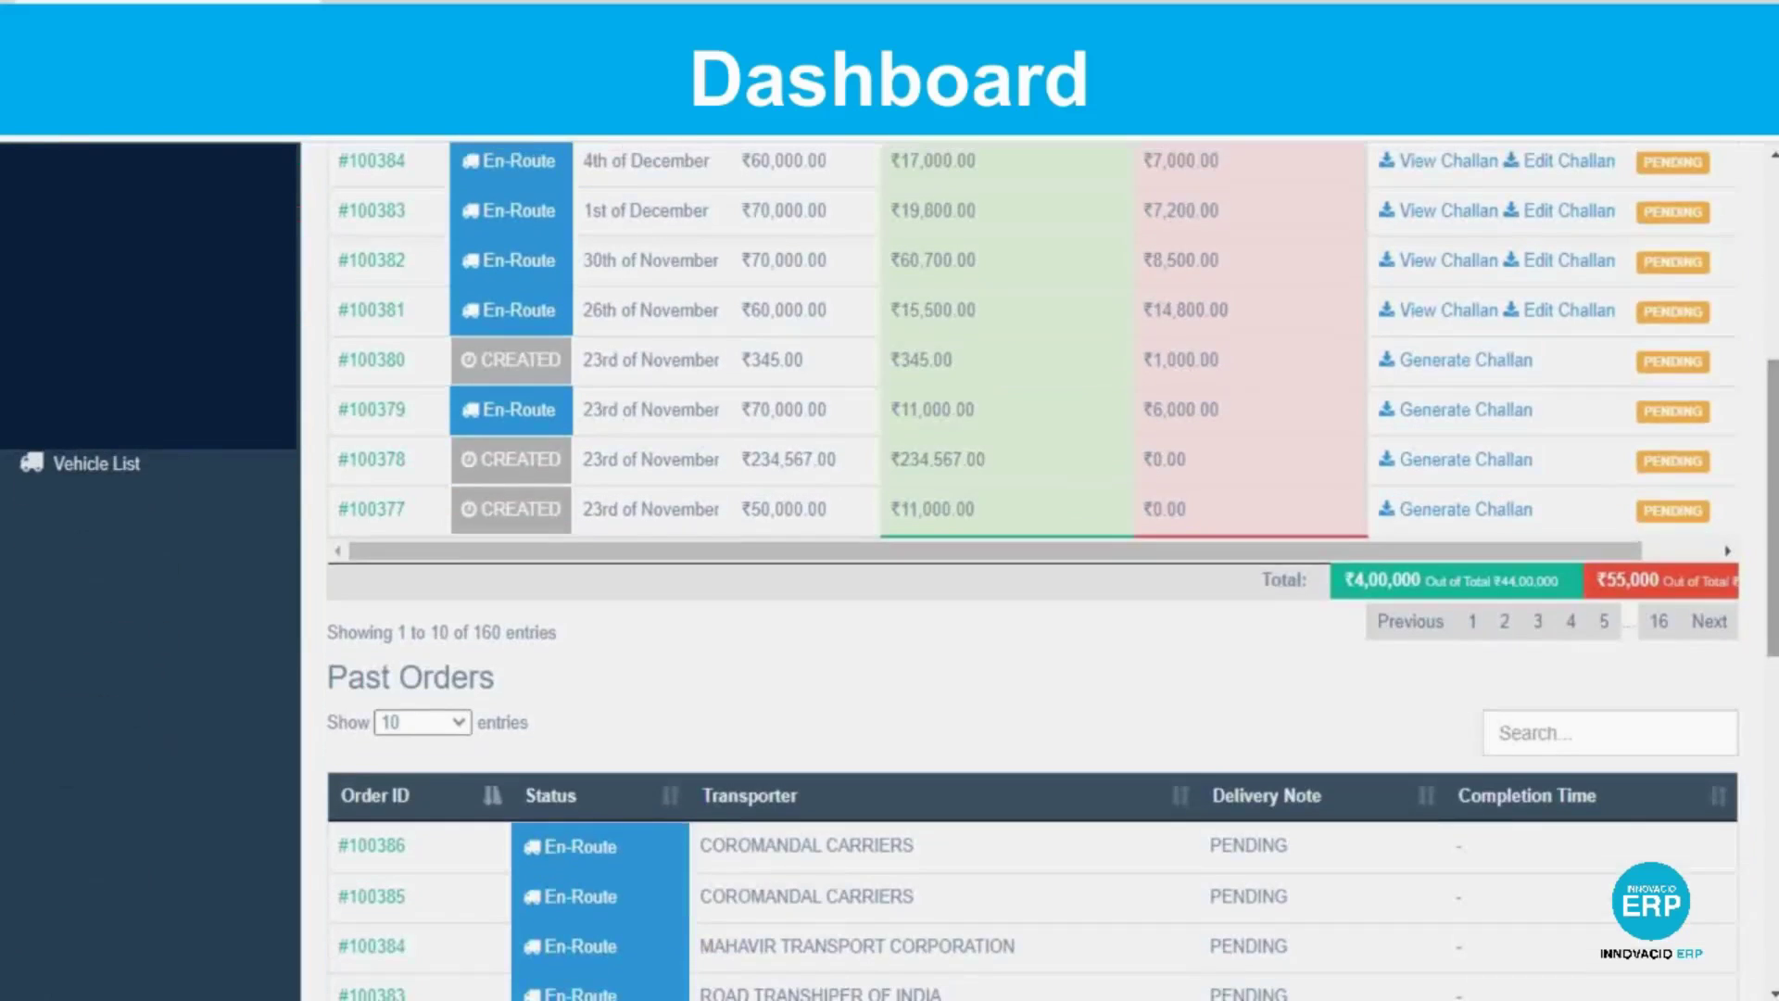
{"action": "scroll", "coordinate": [1033, 570], "scroll_direction": "up", "scroll_amount": 3}
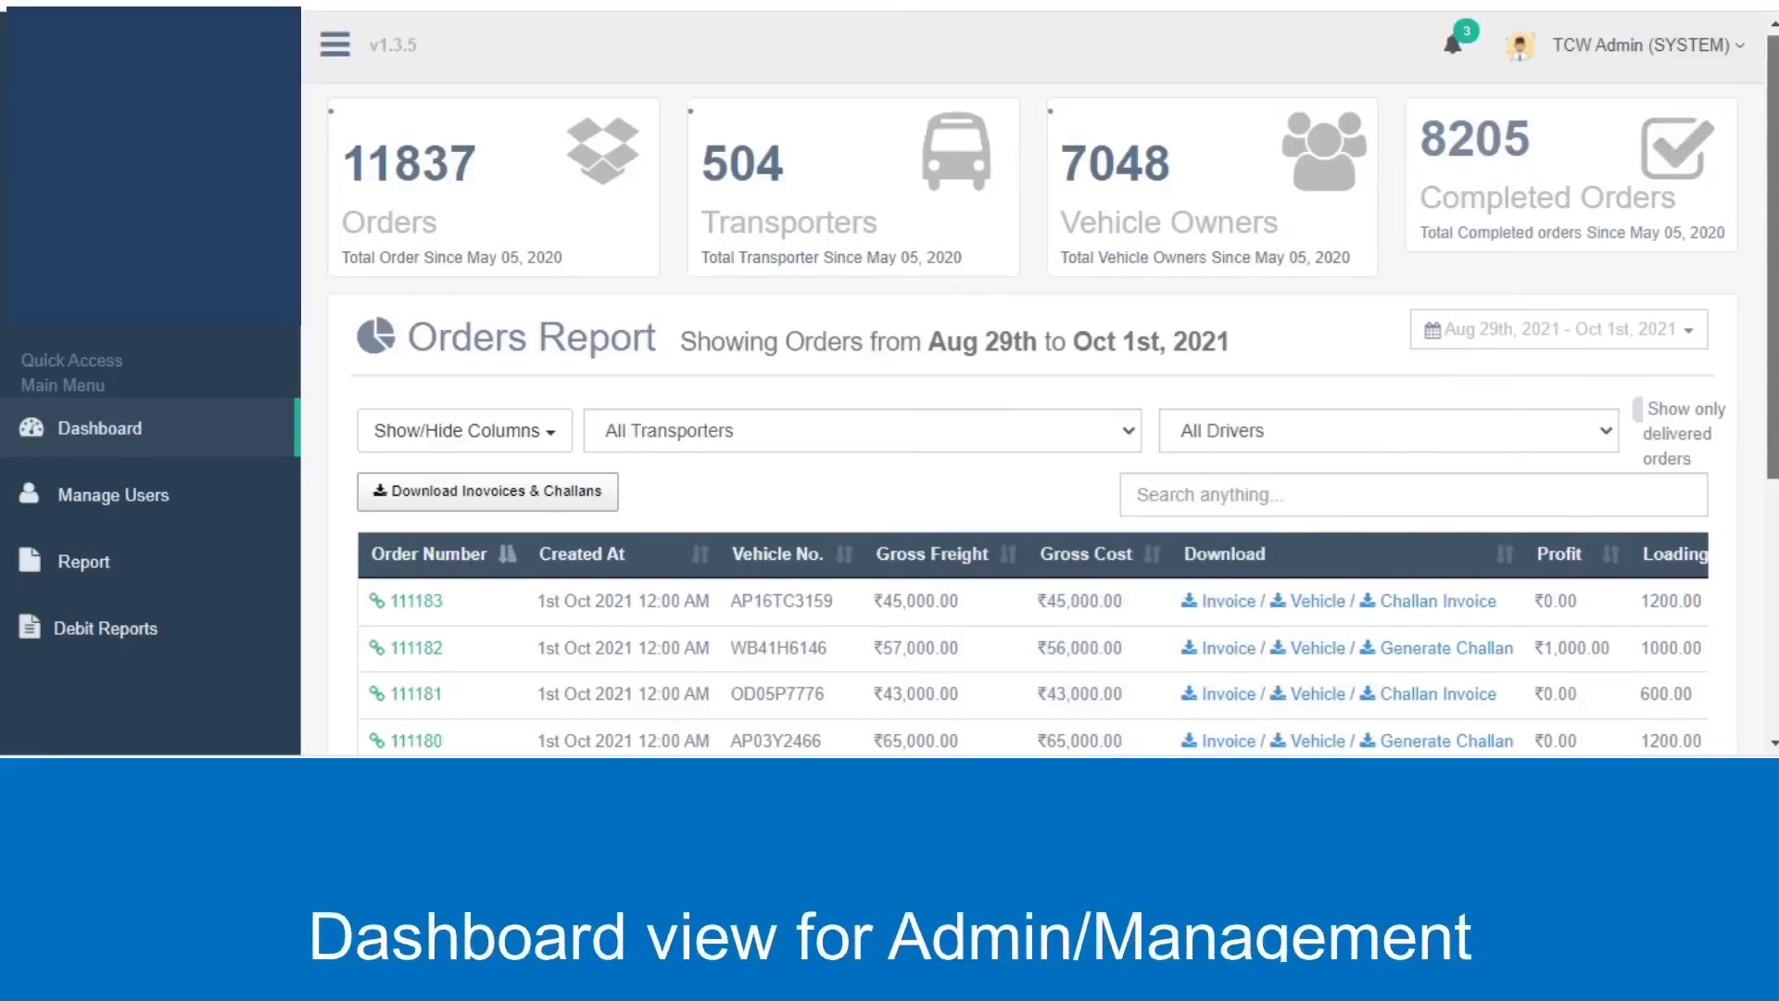
{"action": "scroll", "coordinate": [889, 380], "scroll_direction": "down", "scroll_amount": 1}
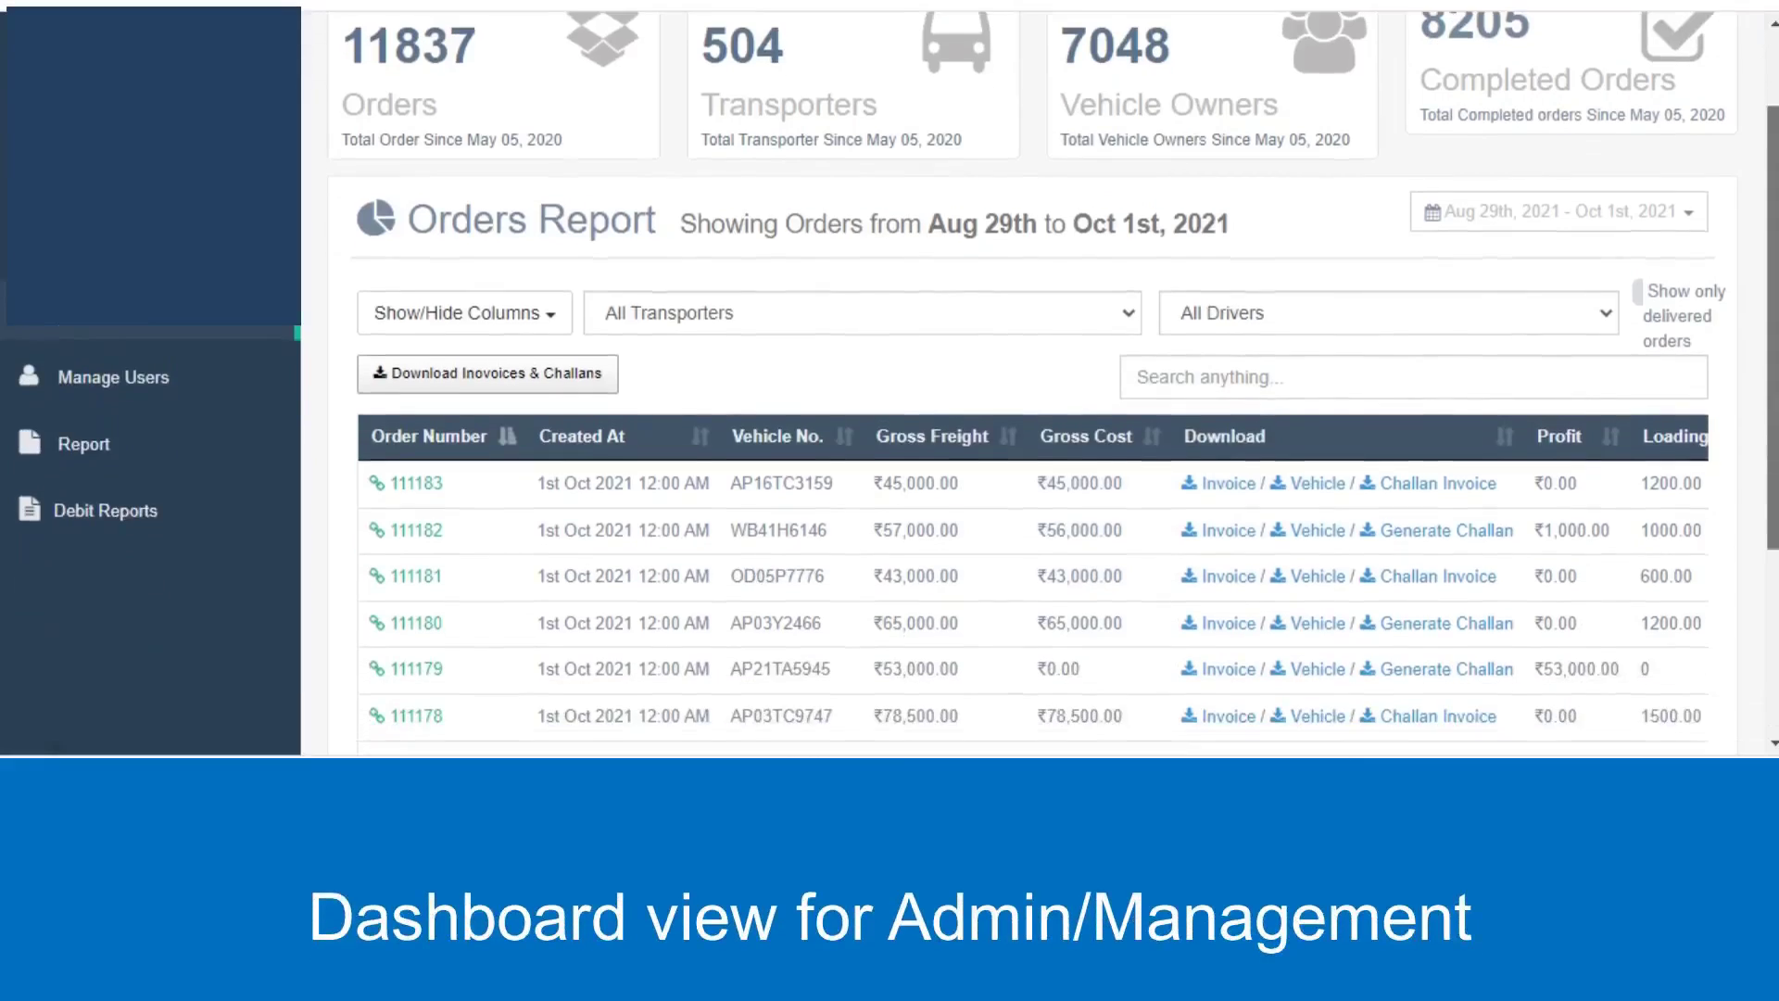
{"action": "scroll", "coordinate": [890, 380], "scroll_direction": "up", "scroll_amount": 1}
{"action": "scroll", "coordinate": [889, 380], "scroll_direction": "down", "scroll_amount": 1}
{"action": "scroll", "coordinate": [889, 380], "scroll_direction": "down", "scroll_amount": 2}
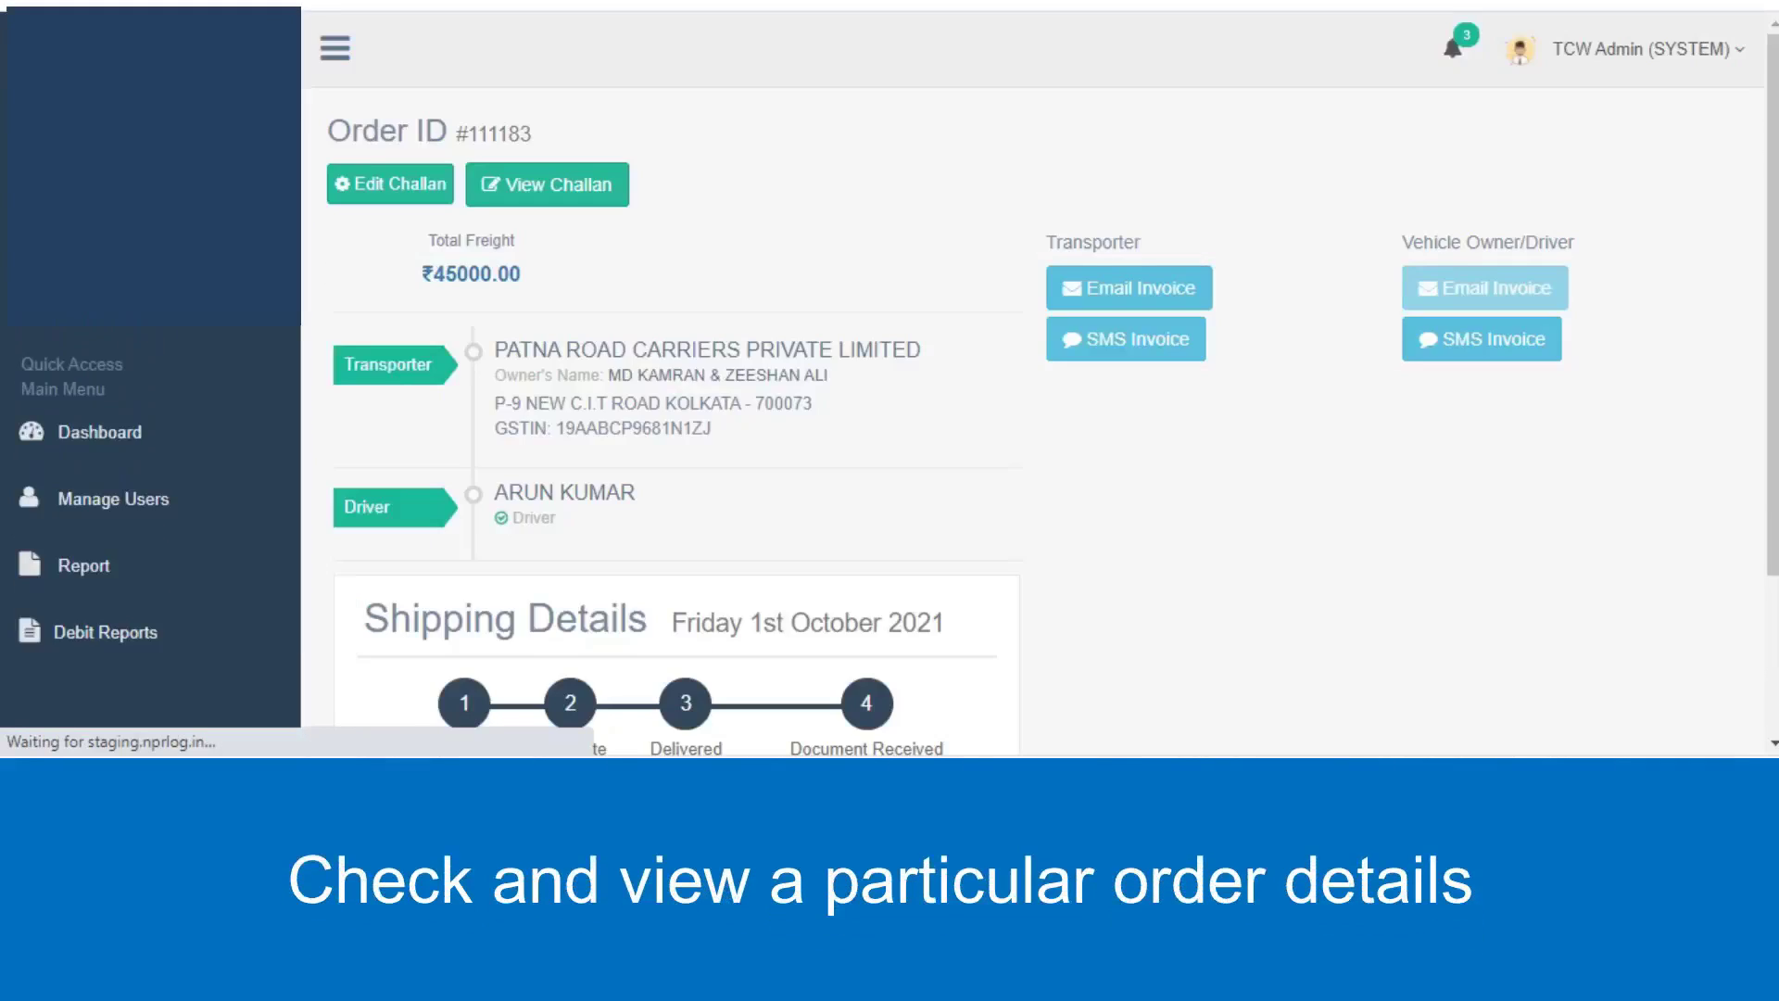
{"action": "left_click", "coordinate": [409, 231]}
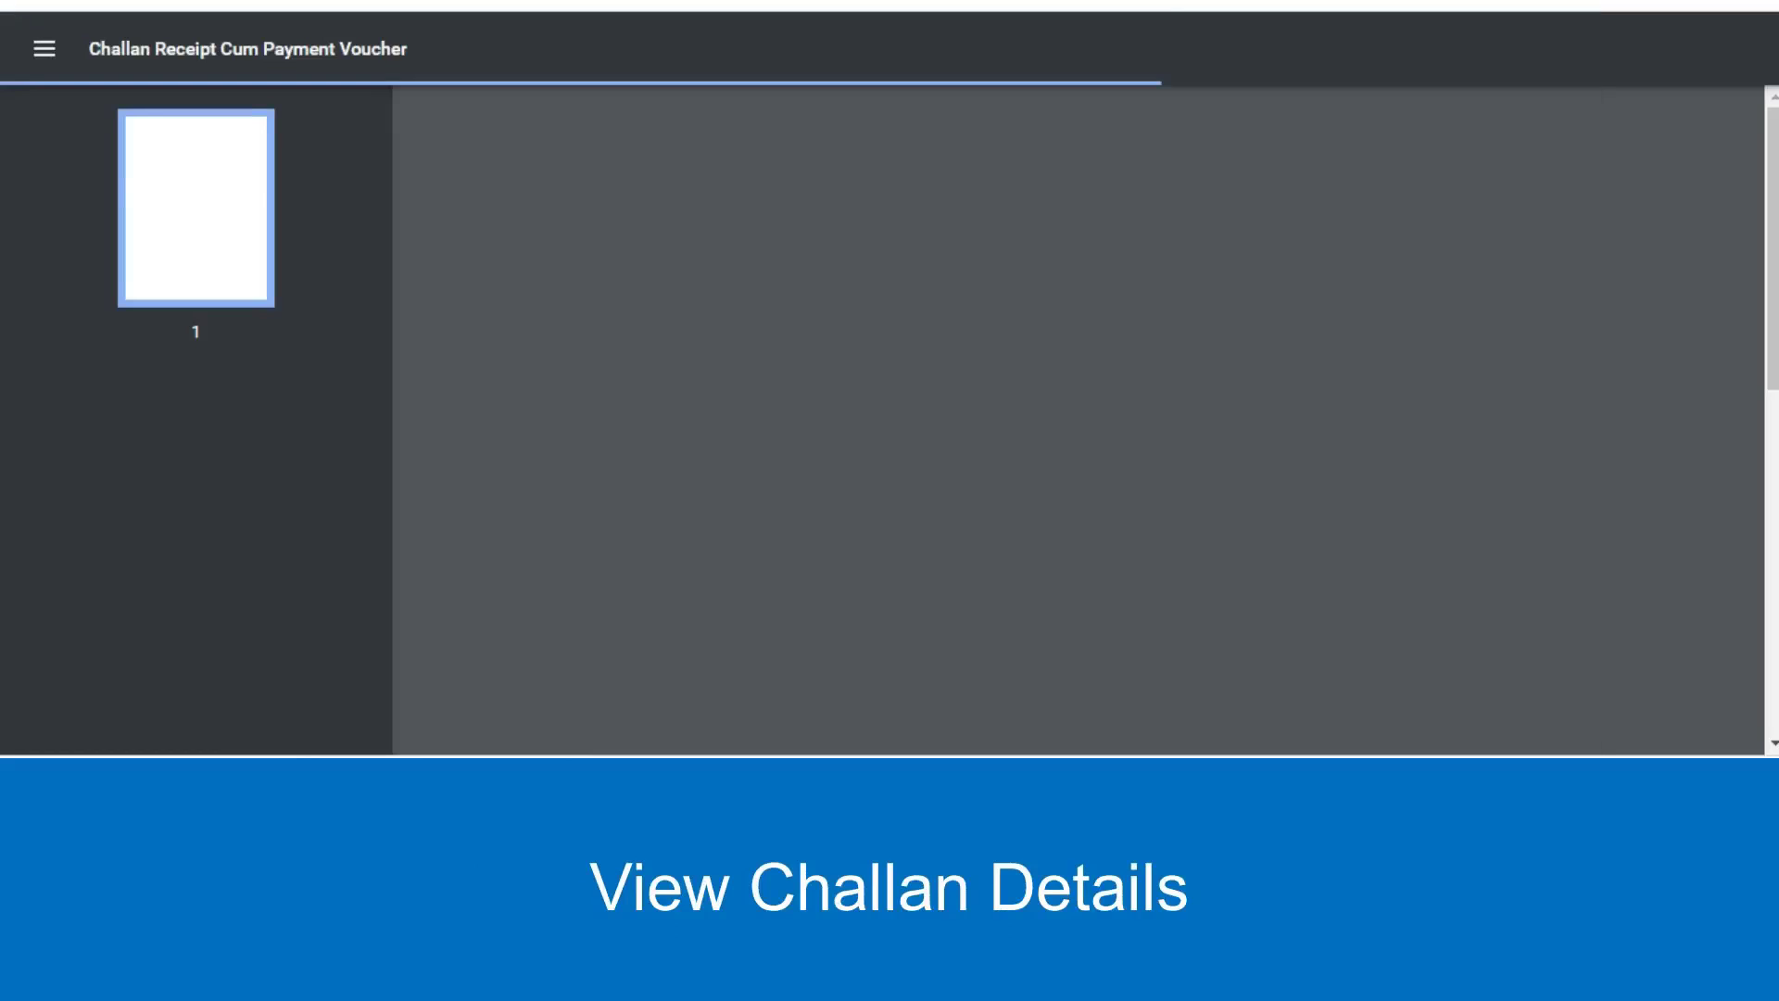
{"action": "scroll", "coordinate": [1077, 422], "scroll_direction": "down", "scroll_amount": 1}
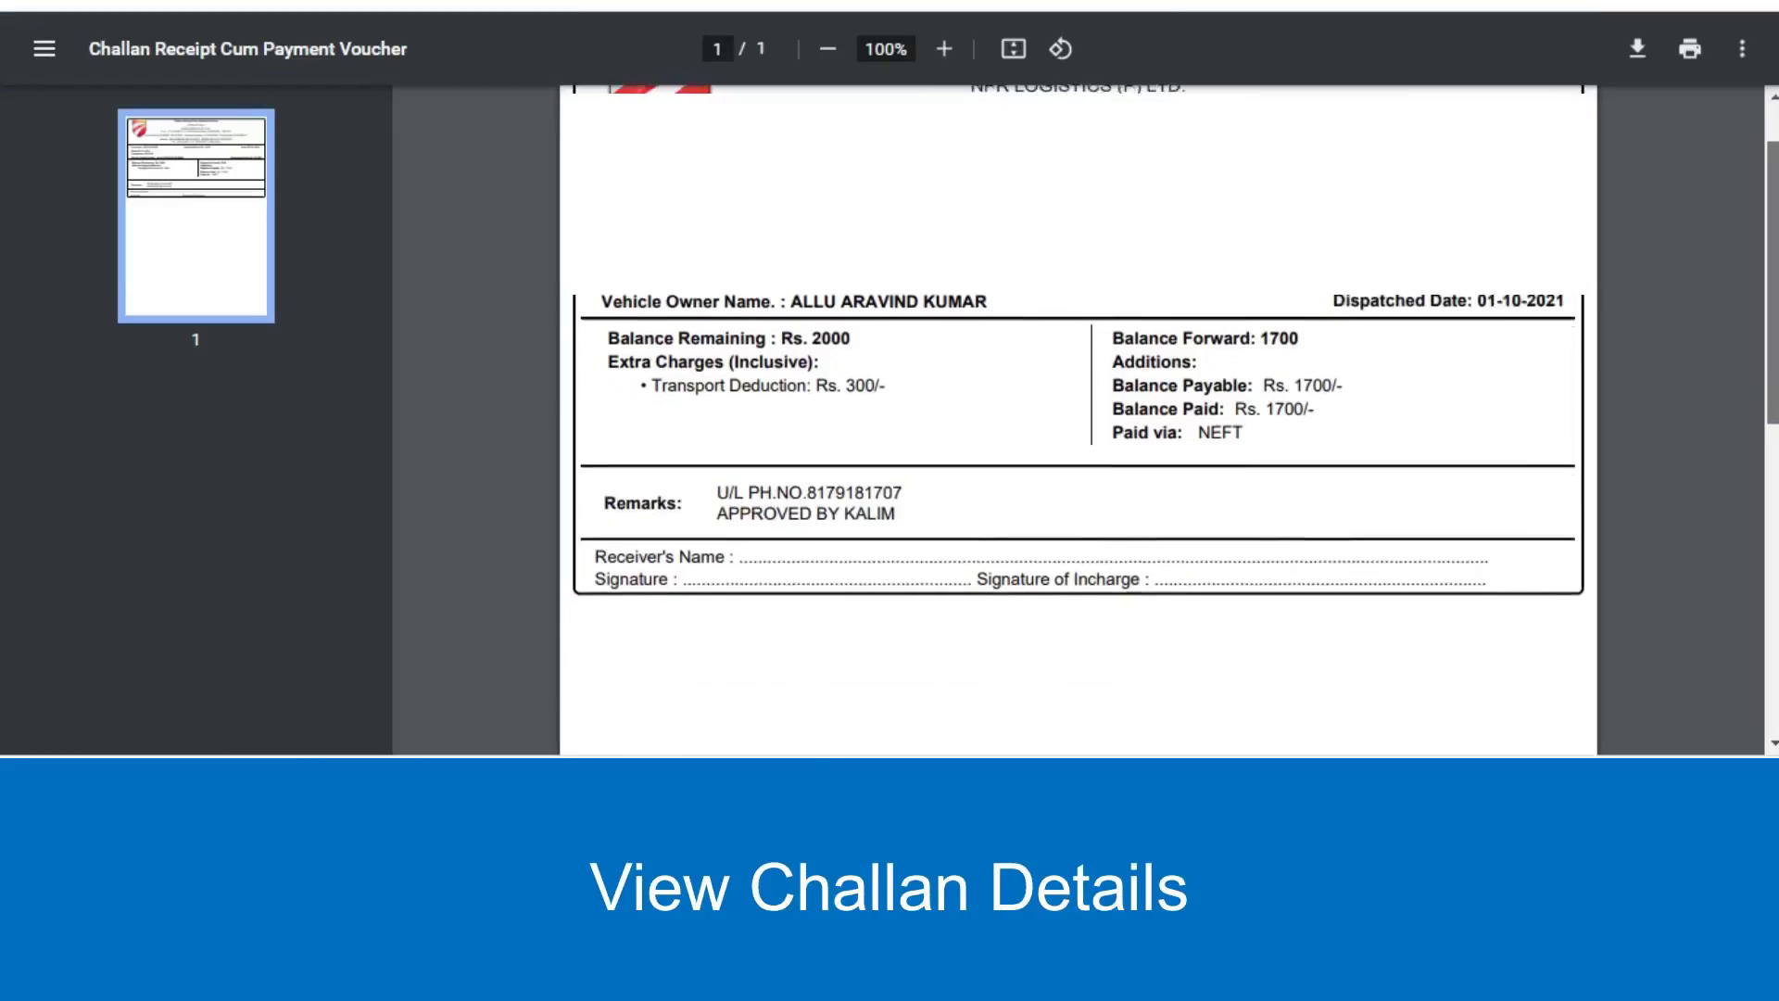
{"action": "scroll", "coordinate": [1078, 421], "scroll_direction": "up", "scroll_amount": 1}
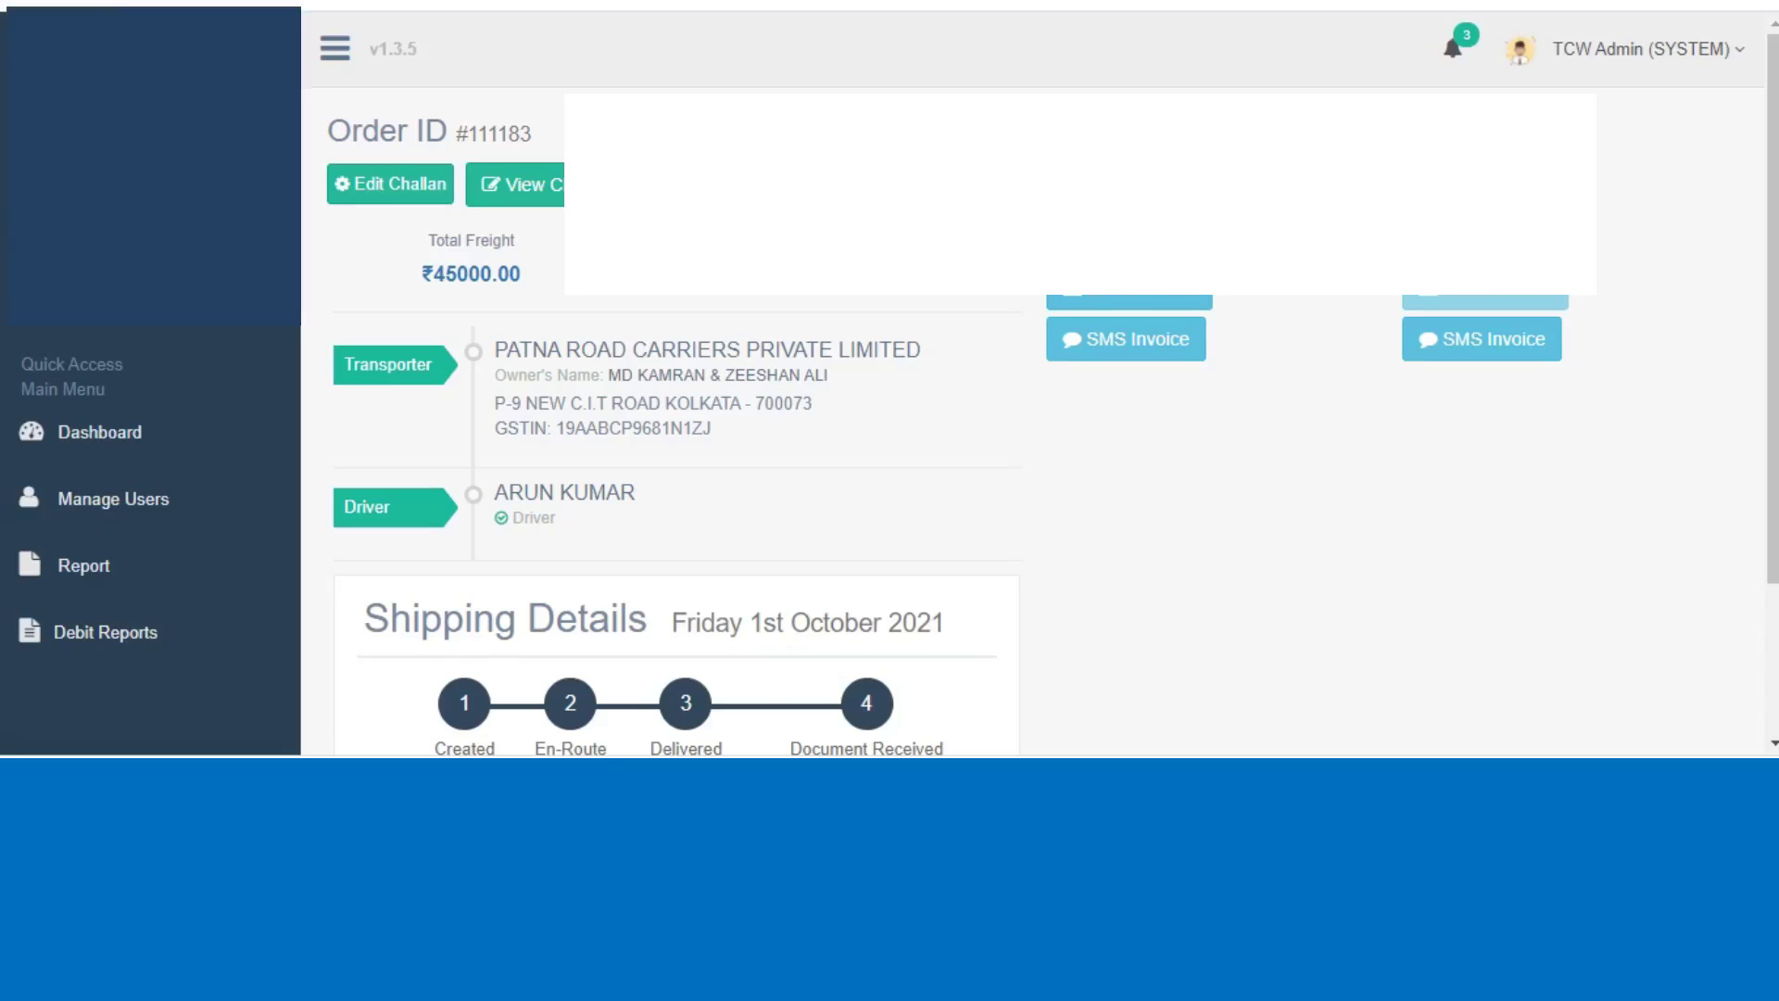
{"action": "left_click", "coordinate": [99, 432]}
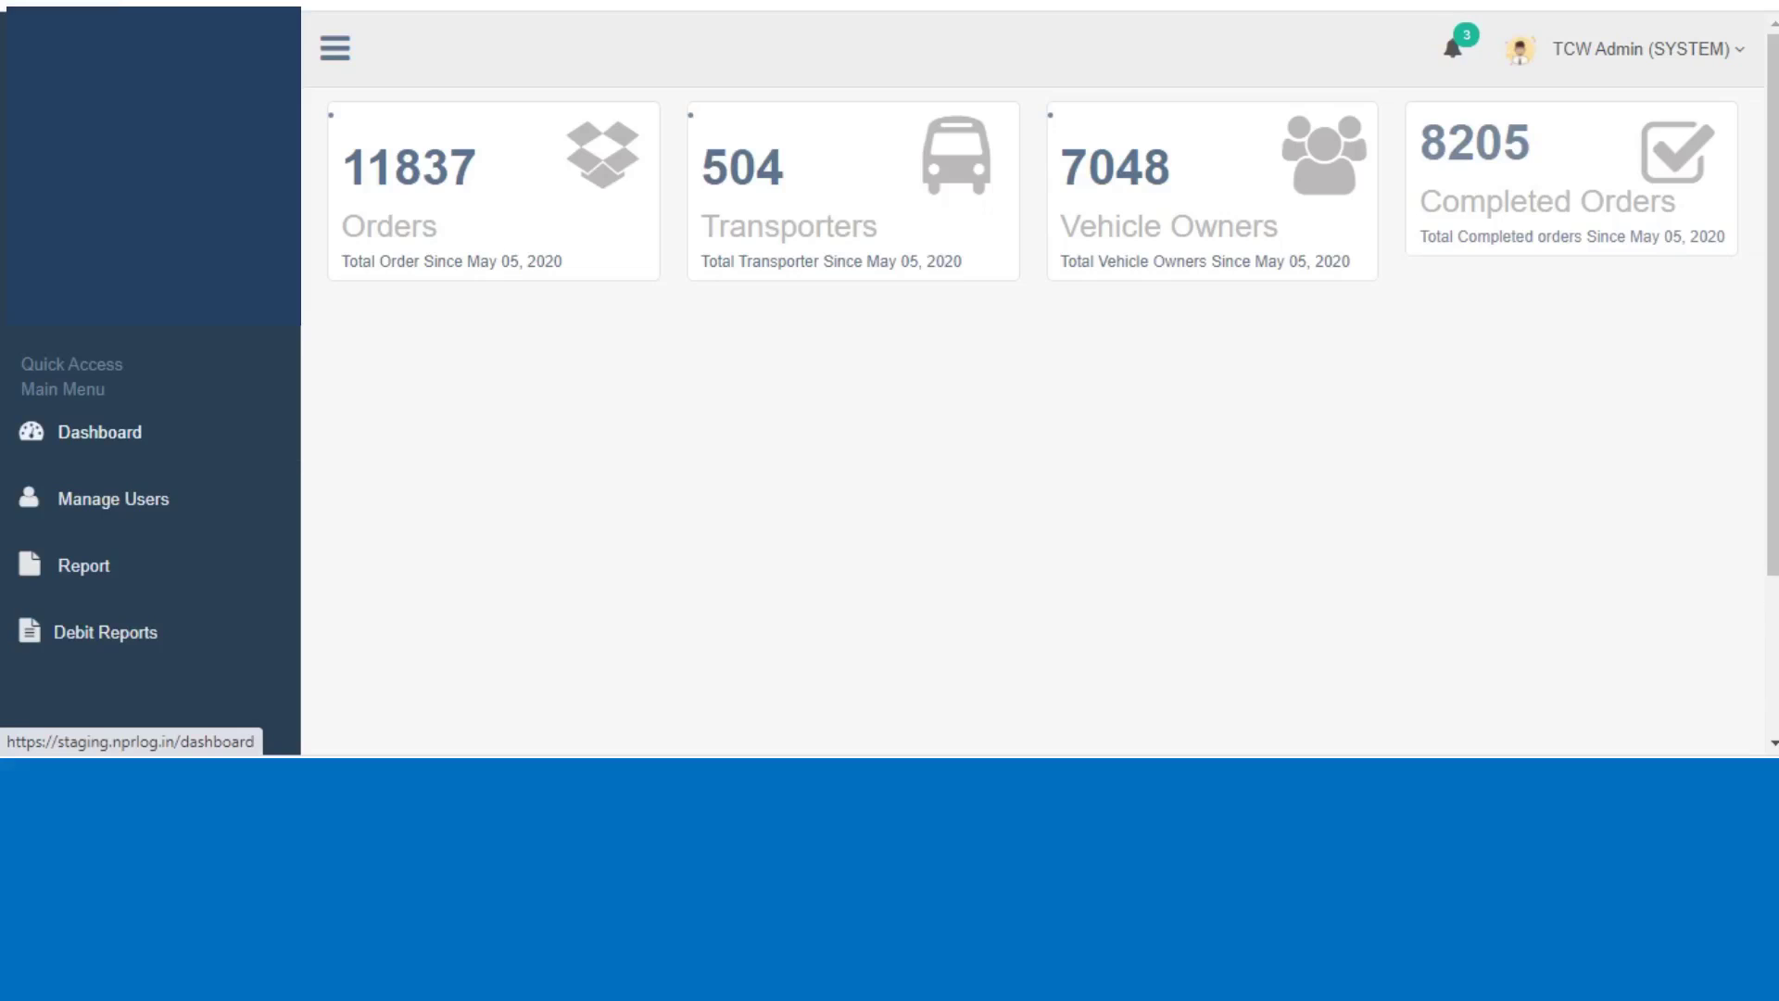
{"action": "scroll", "coordinate": [99, 432], "scroll_direction": "down", "scroll_amount": 1}
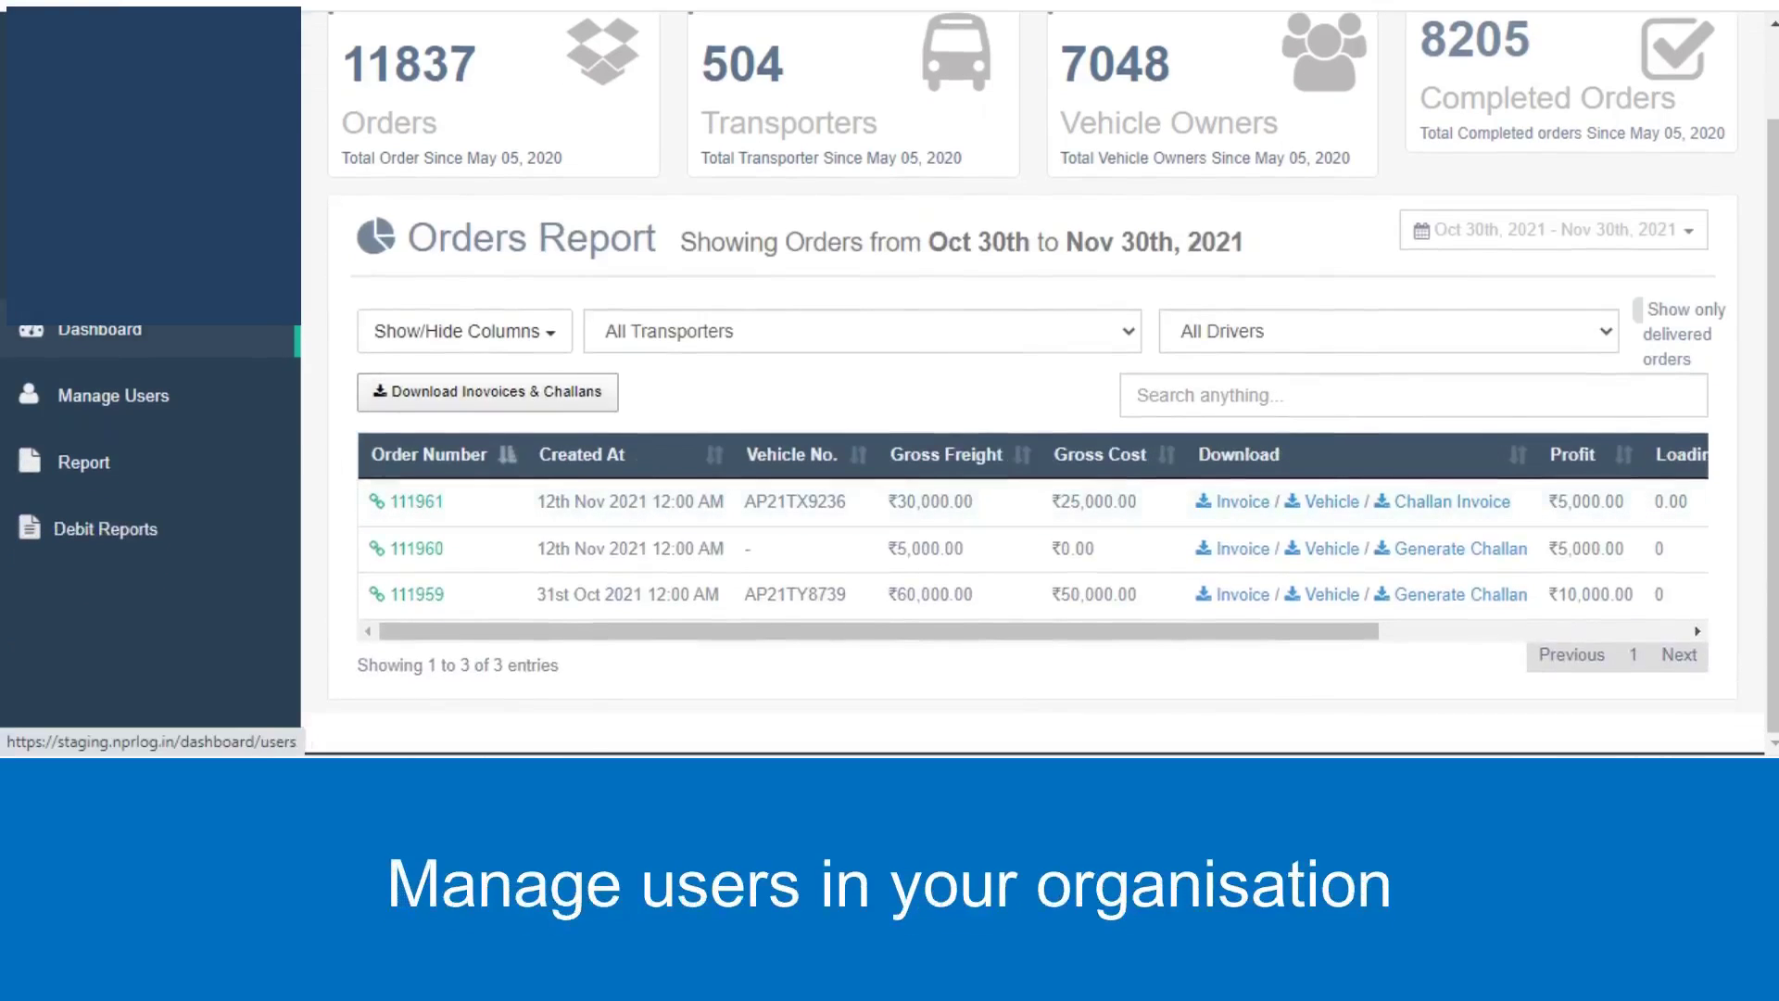
Start a new user under Manage Users and enter the user's name.
{"action": "left_click", "coordinate": [113, 395]}
{"action": "left_click", "coordinate": [620, 136]}
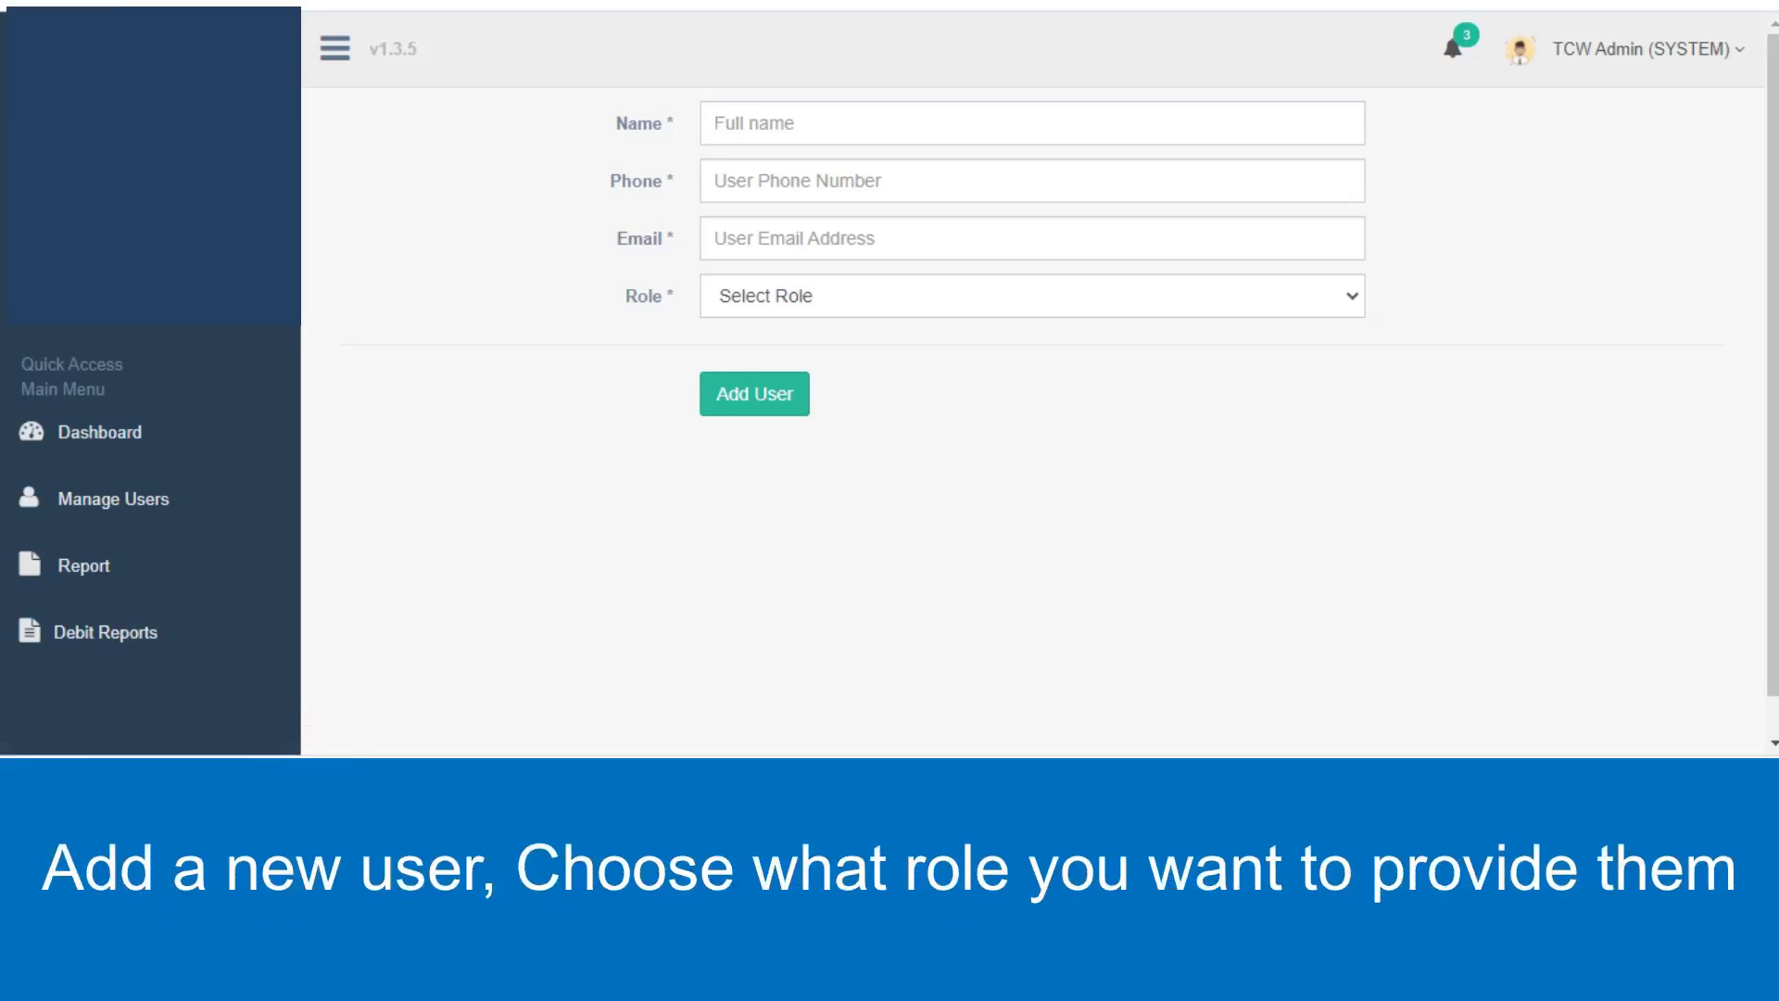
{"action": "type", "text": "Us"}
{"action": "key", "text": "BackSpace"}
{"action": "key", "text": "BackSpace"}
{"action": "type", "text": "User"}
{"action": "key", "text": "BackSpace"}
{"action": "key", "text": "BackSpace"}
{"action": "key", "text": "BackSpace"}
{"action": "key", "text": "BackSpace"}
{"action": "type", "text": "You"}
{"action": "key", "text": "BackSpace"}
{"action": "key", "text": "BackSpace"}
{"action": "key", "text": "BackSpace"}
{"action": "type", "text": "Employee Name Number"}
Enter the new user's phone number and e-mail address, and set the role to Sub Admin.
{"action": "key", "text": "BackSpace"}
{"action": "key", "text": "BackSpace"}
{"action": "key", "text": "BackSpace"}
{"action": "key", "text": "BackSpace"}
{"action": "key", "text": "BackSpace"}
{"action": "key", "text": "BackSpace"}
{"action": "key", "text": "BackSpace"}
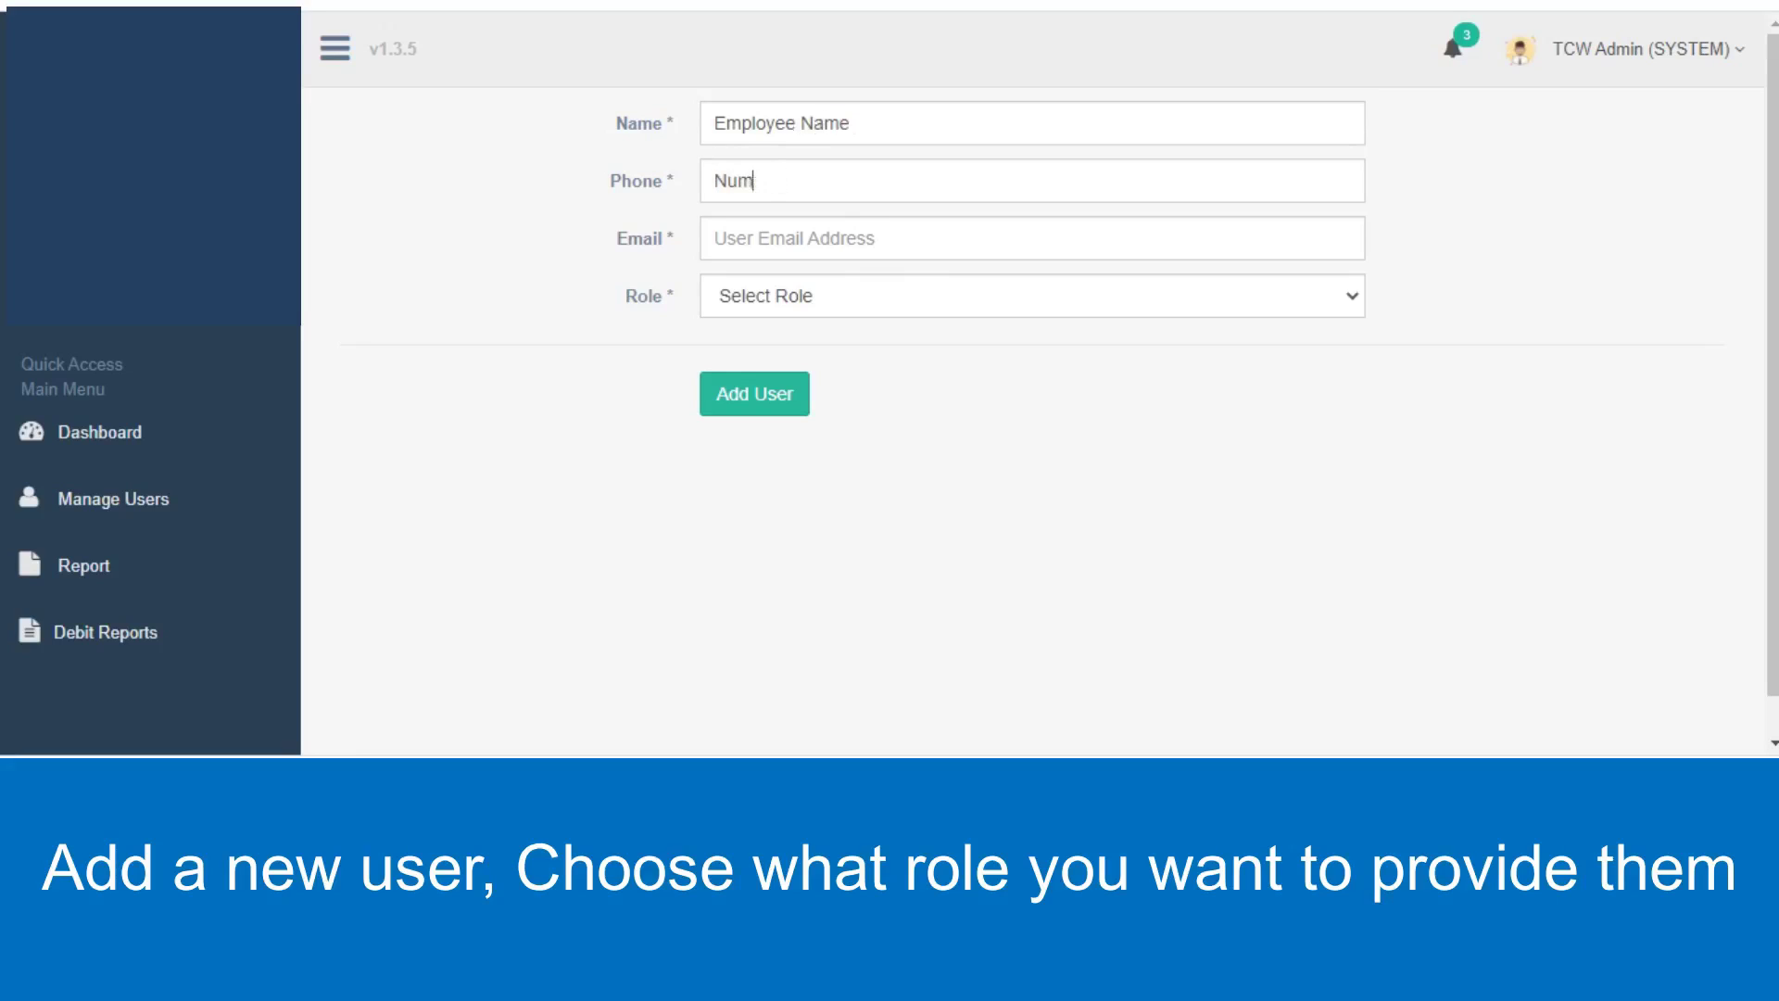
{"action": "type", "text": "90909090"}
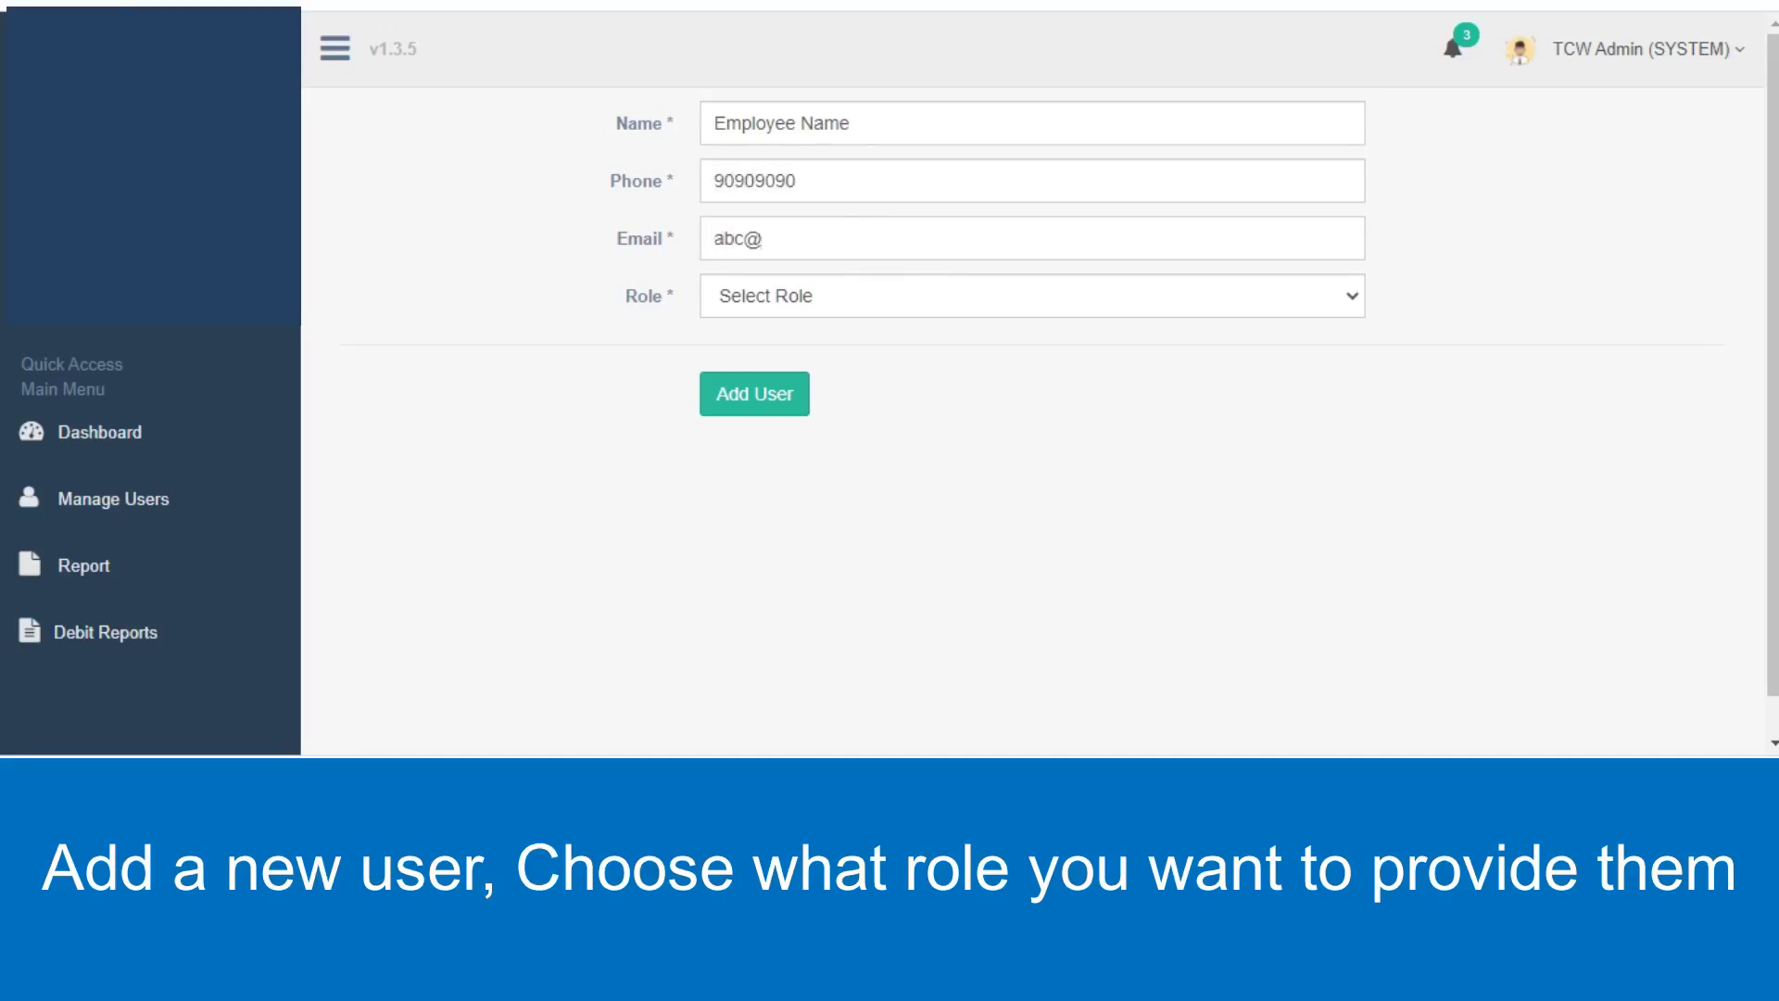
{"action": "key", "text": "Tab"}
{"action": "key", "text": "alt+Down"}
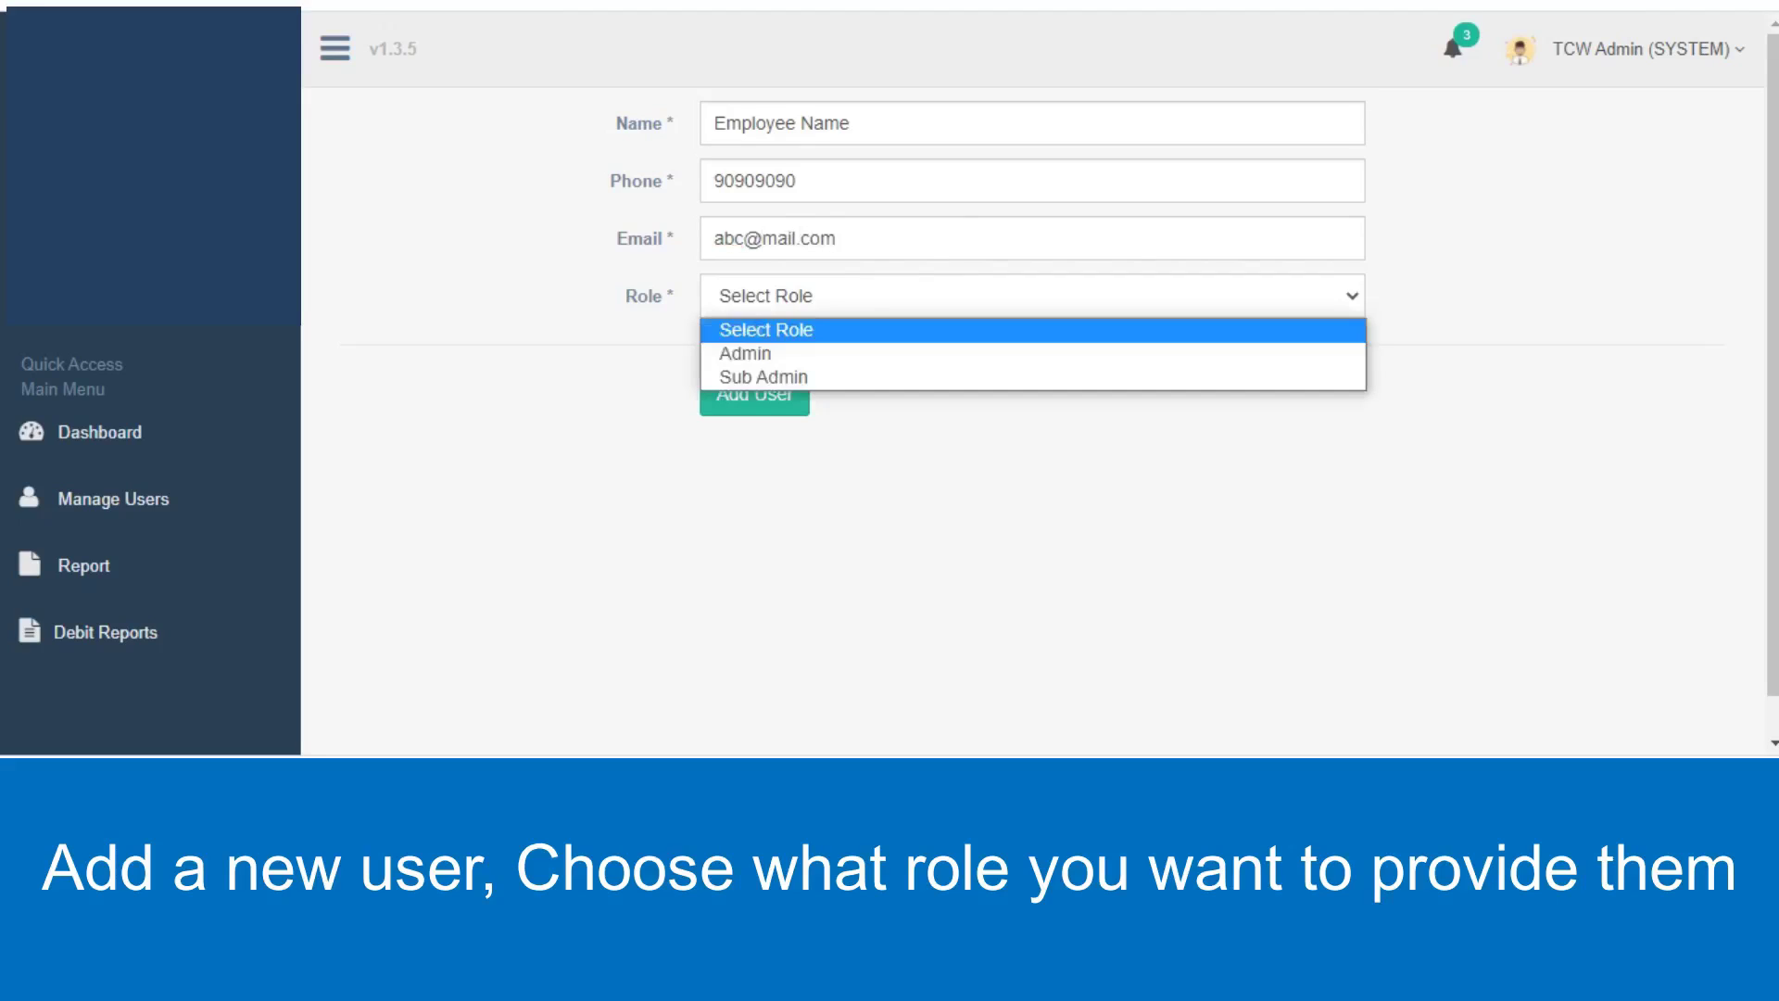
{"action": "key", "text": "Down"}
{"action": "key", "text": "Down"}
{"action": "key", "text": "Return"}
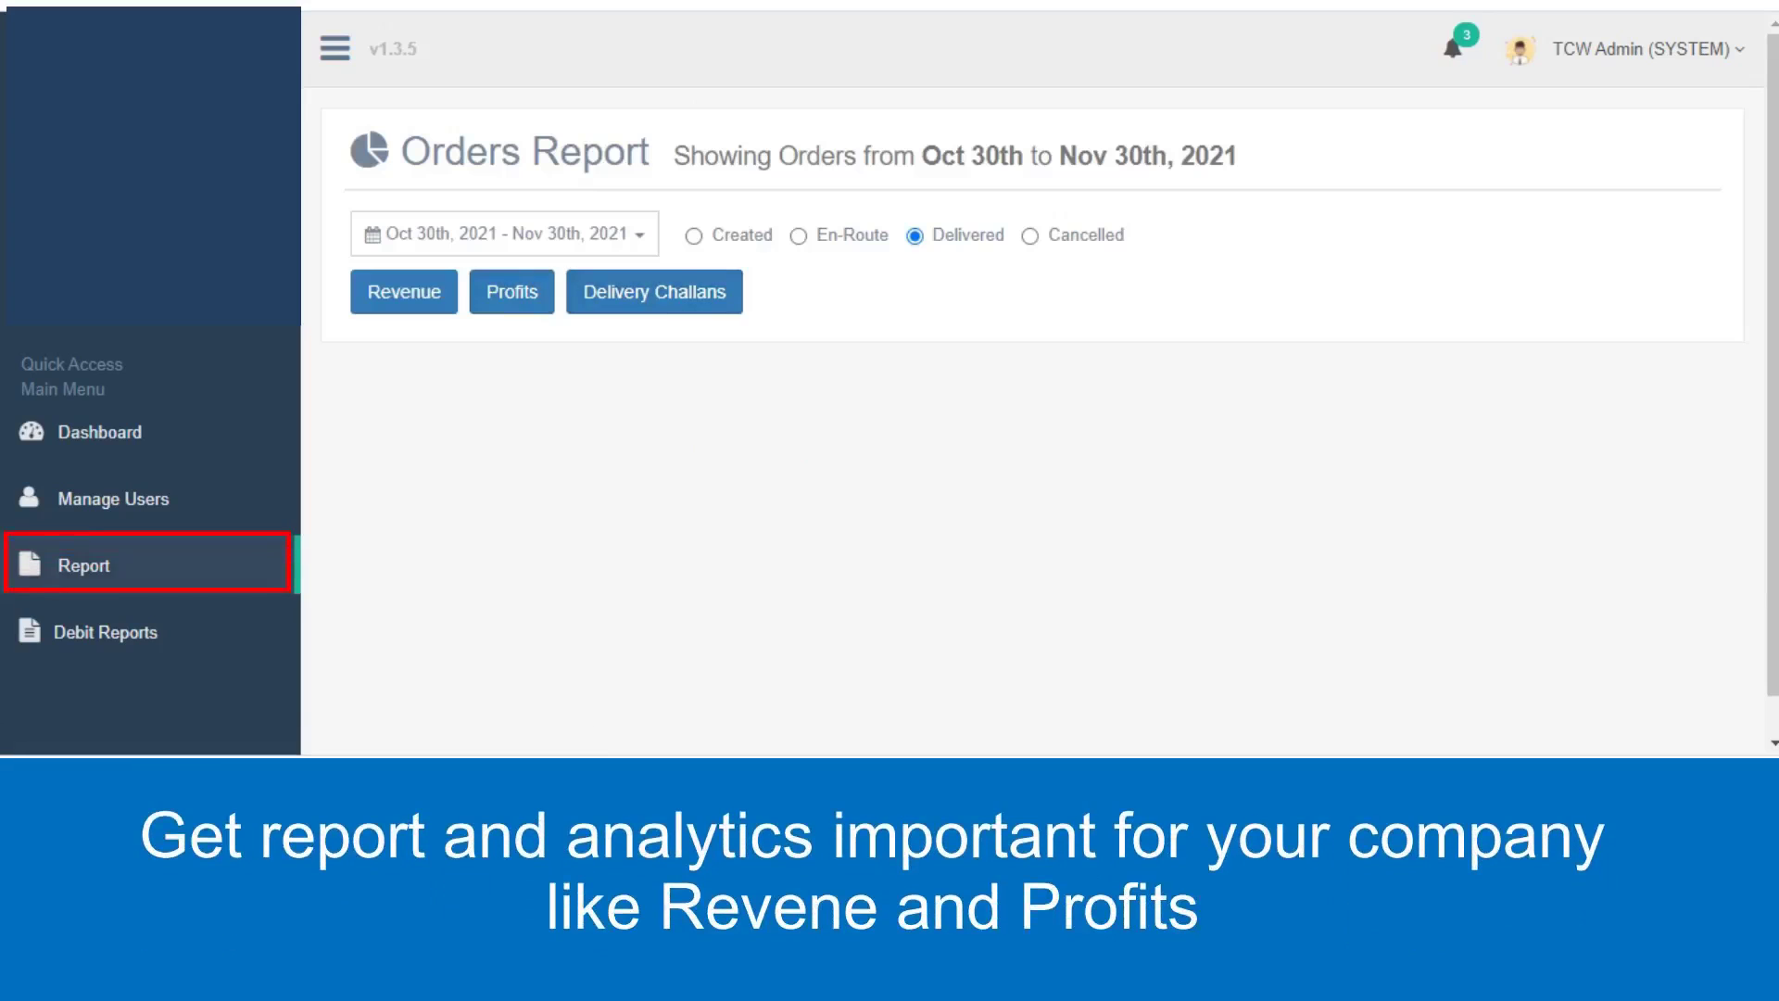
Set the report's date range to Oct 1 – Nov 30, 2021.
{"action": "left_click", "coordinate": [505, 234]}
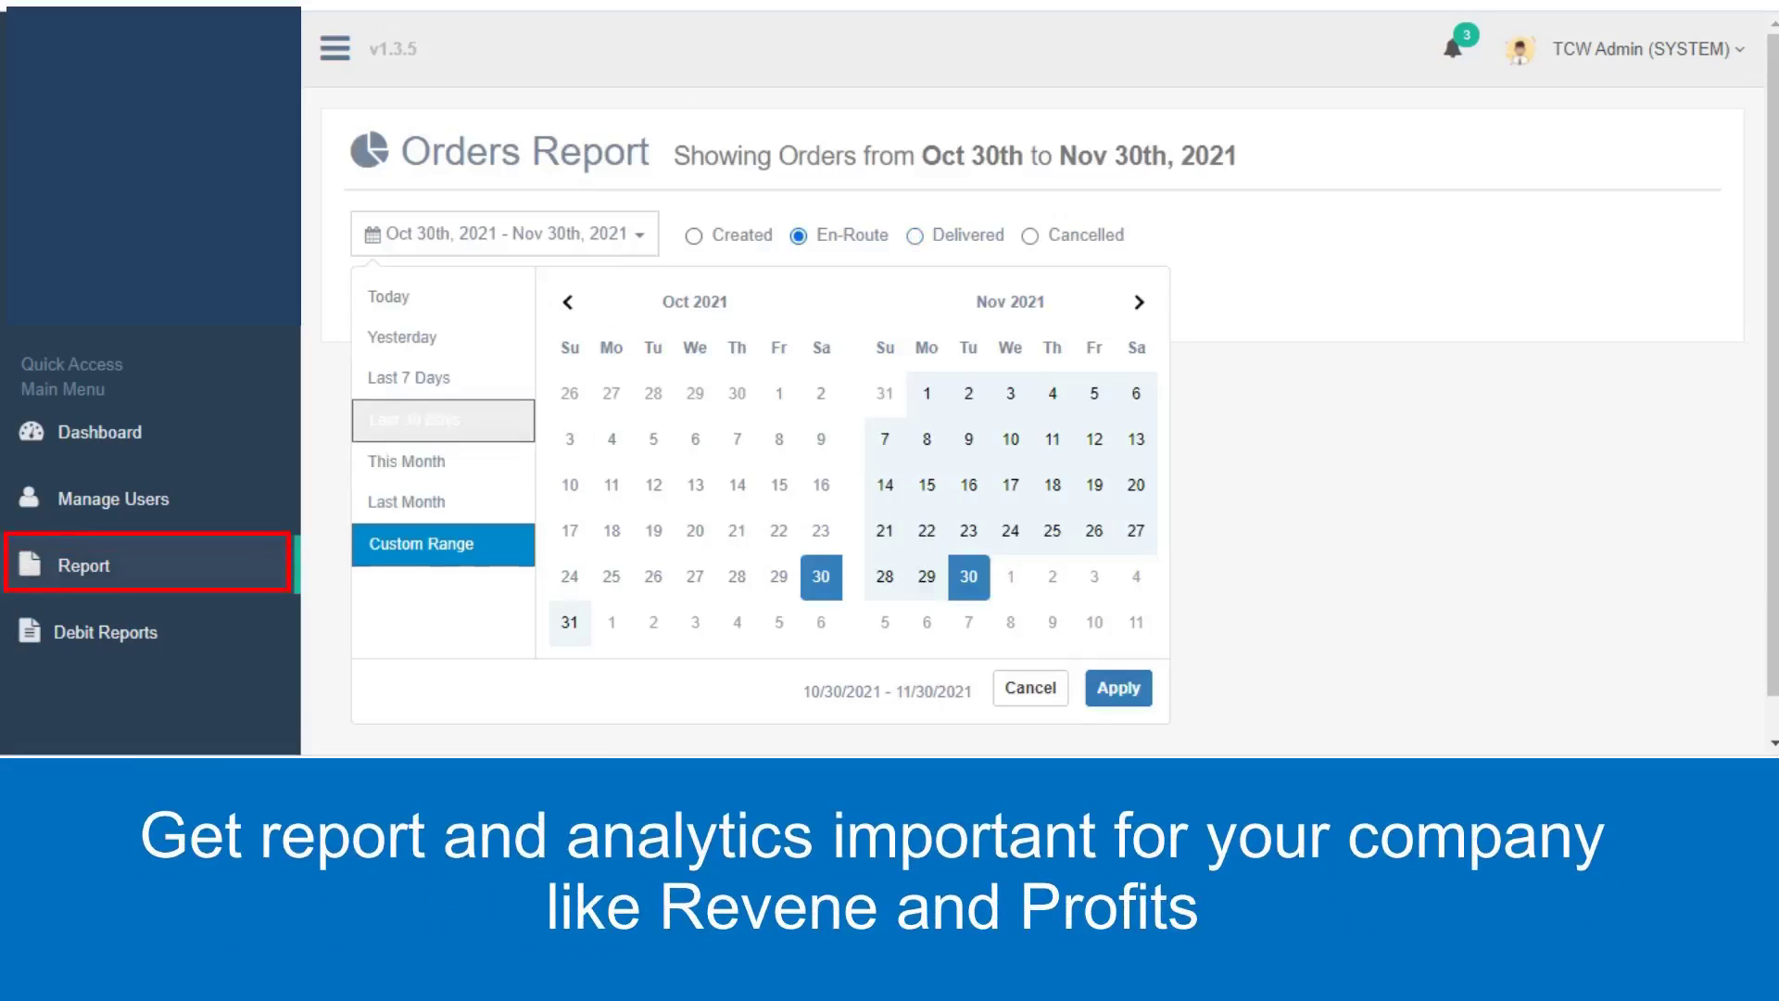
{"action": "left_click", "coordinate": [416, 504]}
{"action": "left_click", "coordinate": [497, 234]}
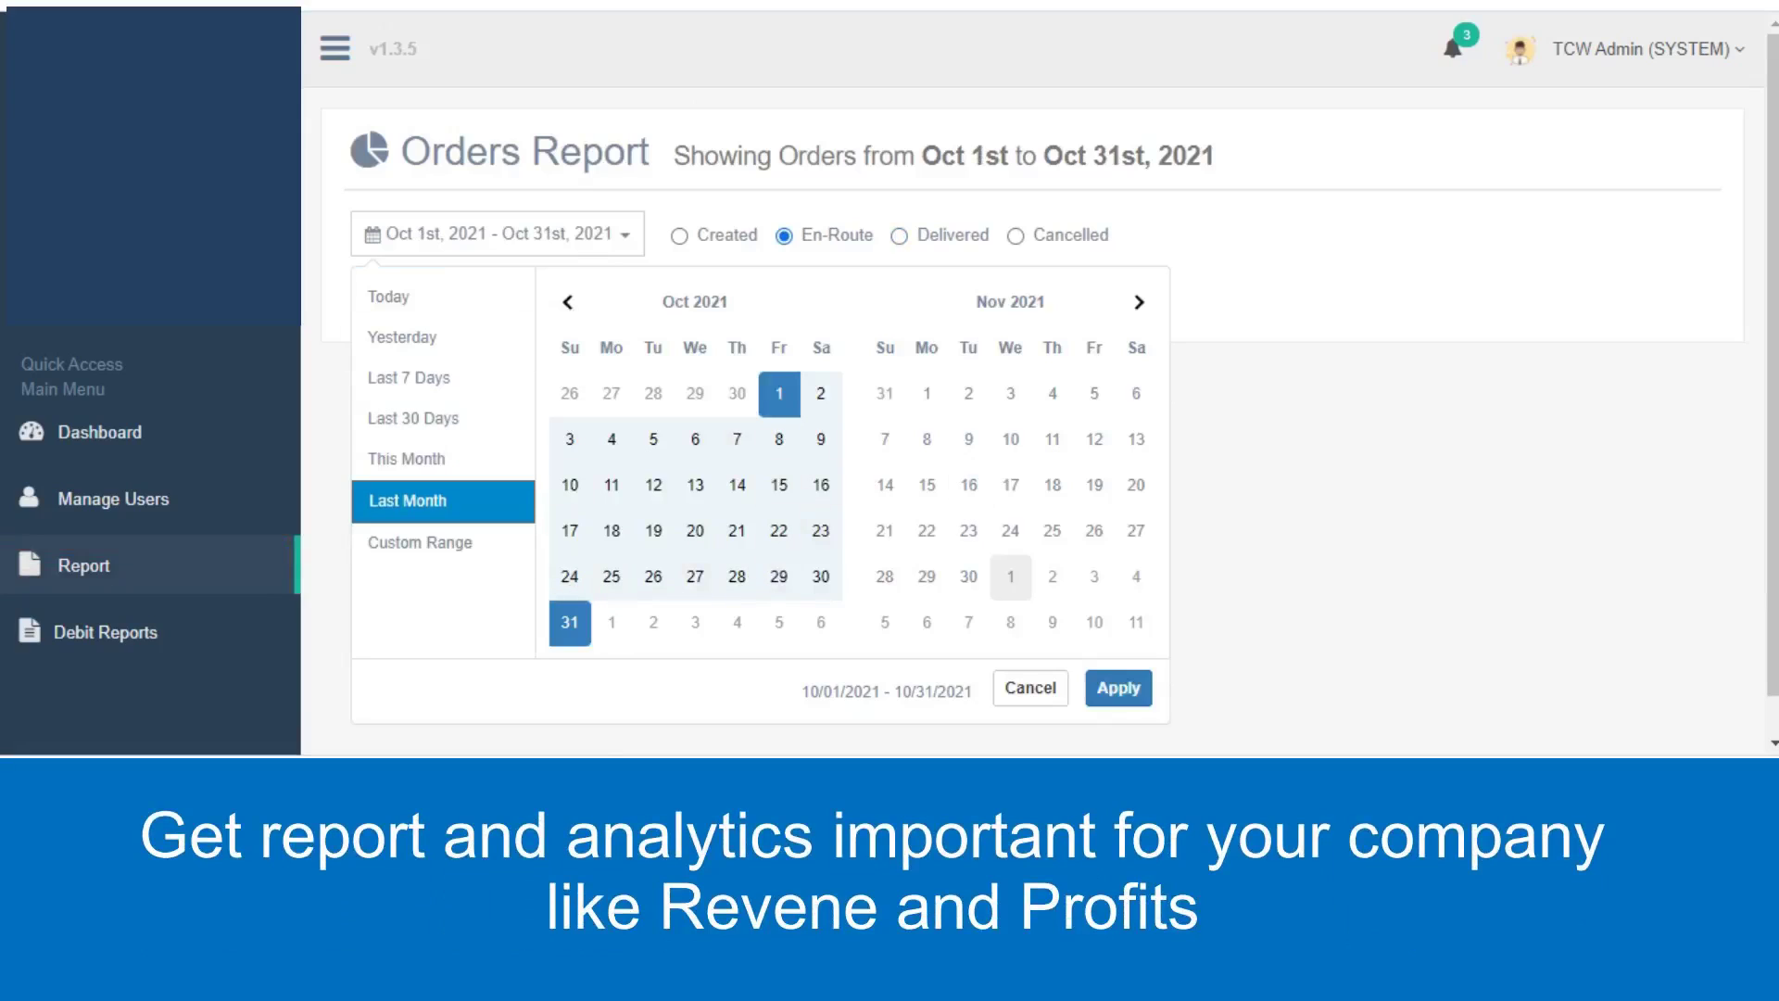
{"action": "left_click", "coordinate": [779, 392]}
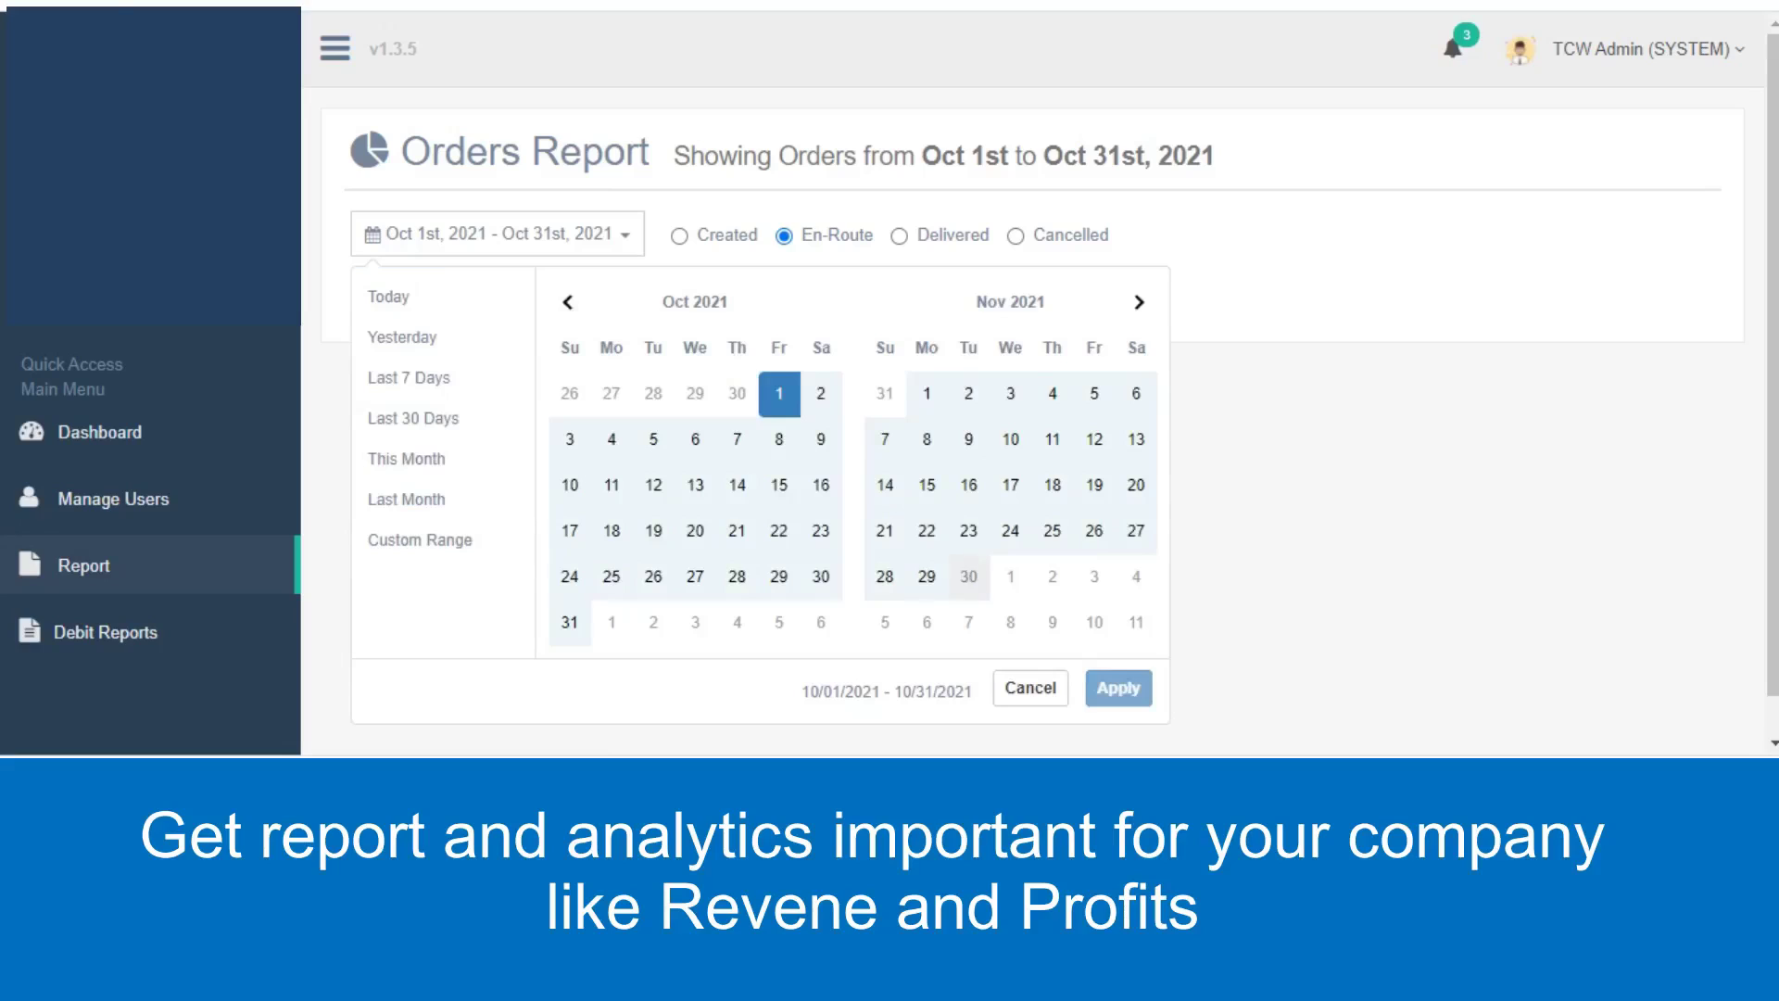
{"action": "left_click", "coordinate": [968, 575]}
{"action": "left_click", "coordinate": [1118, 688]}
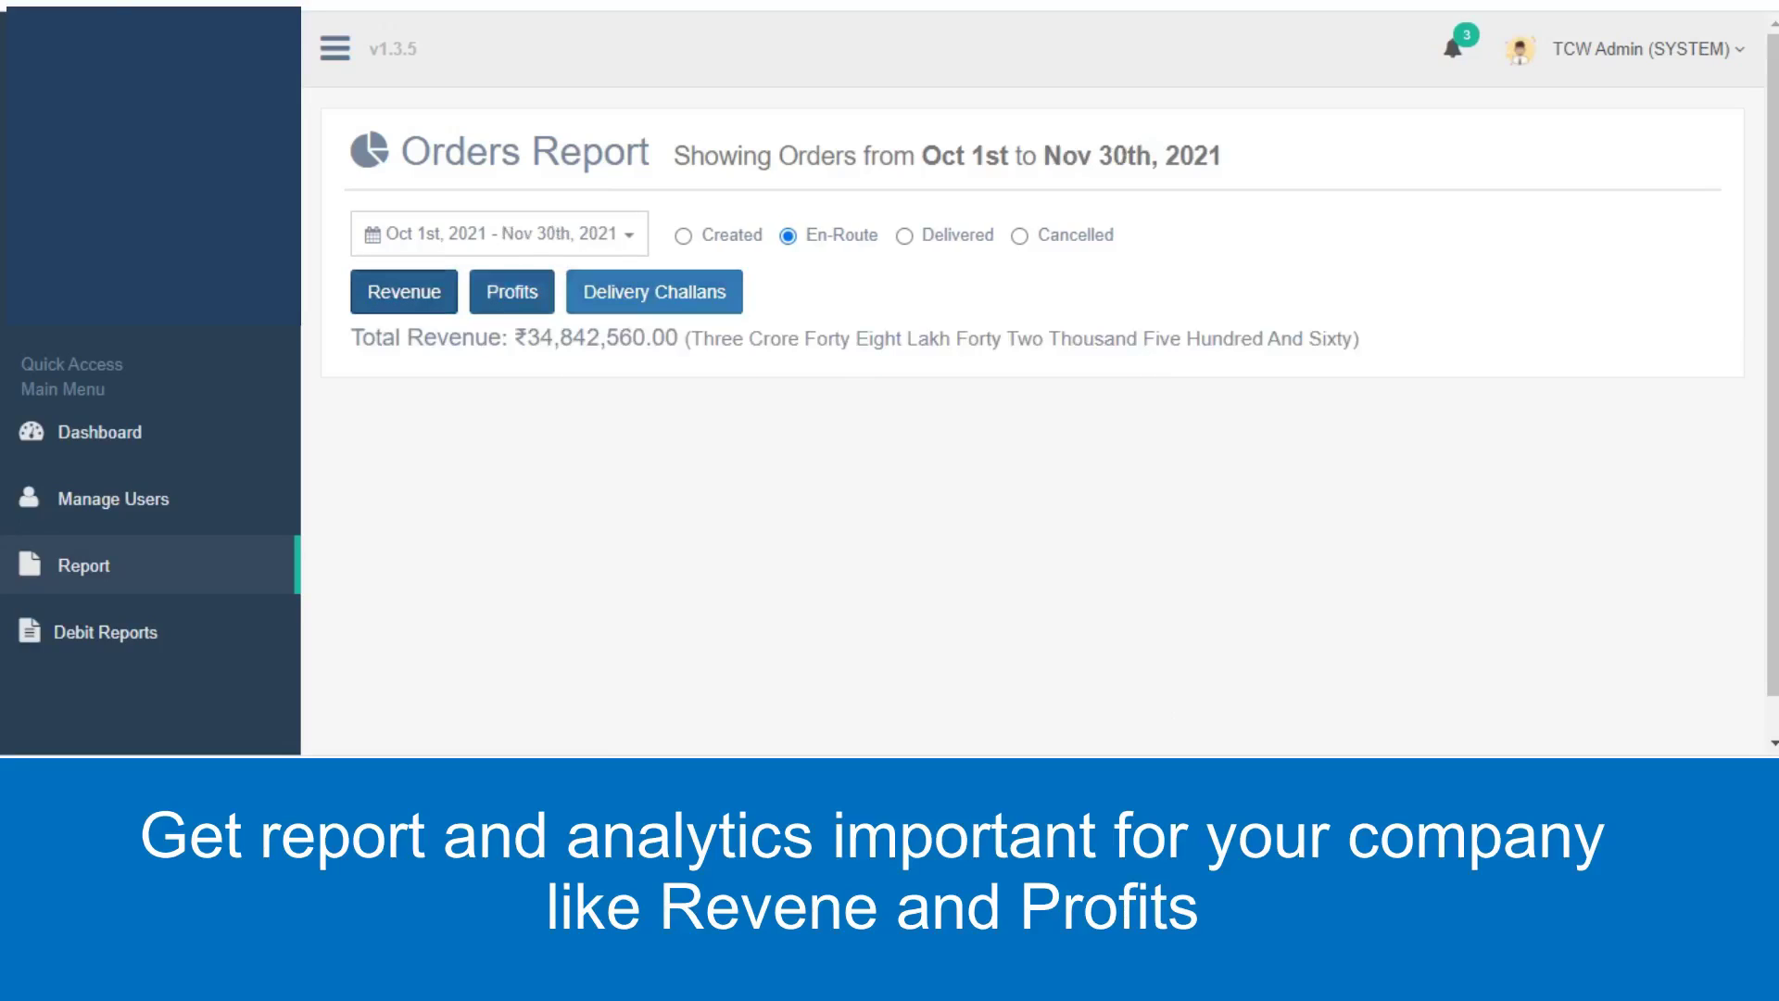
Show profit for En-Route orders and revenue and profit for Delivered orders, then open Debit Reports.
{"action": "left_click", "coordinate": [512, 292]}
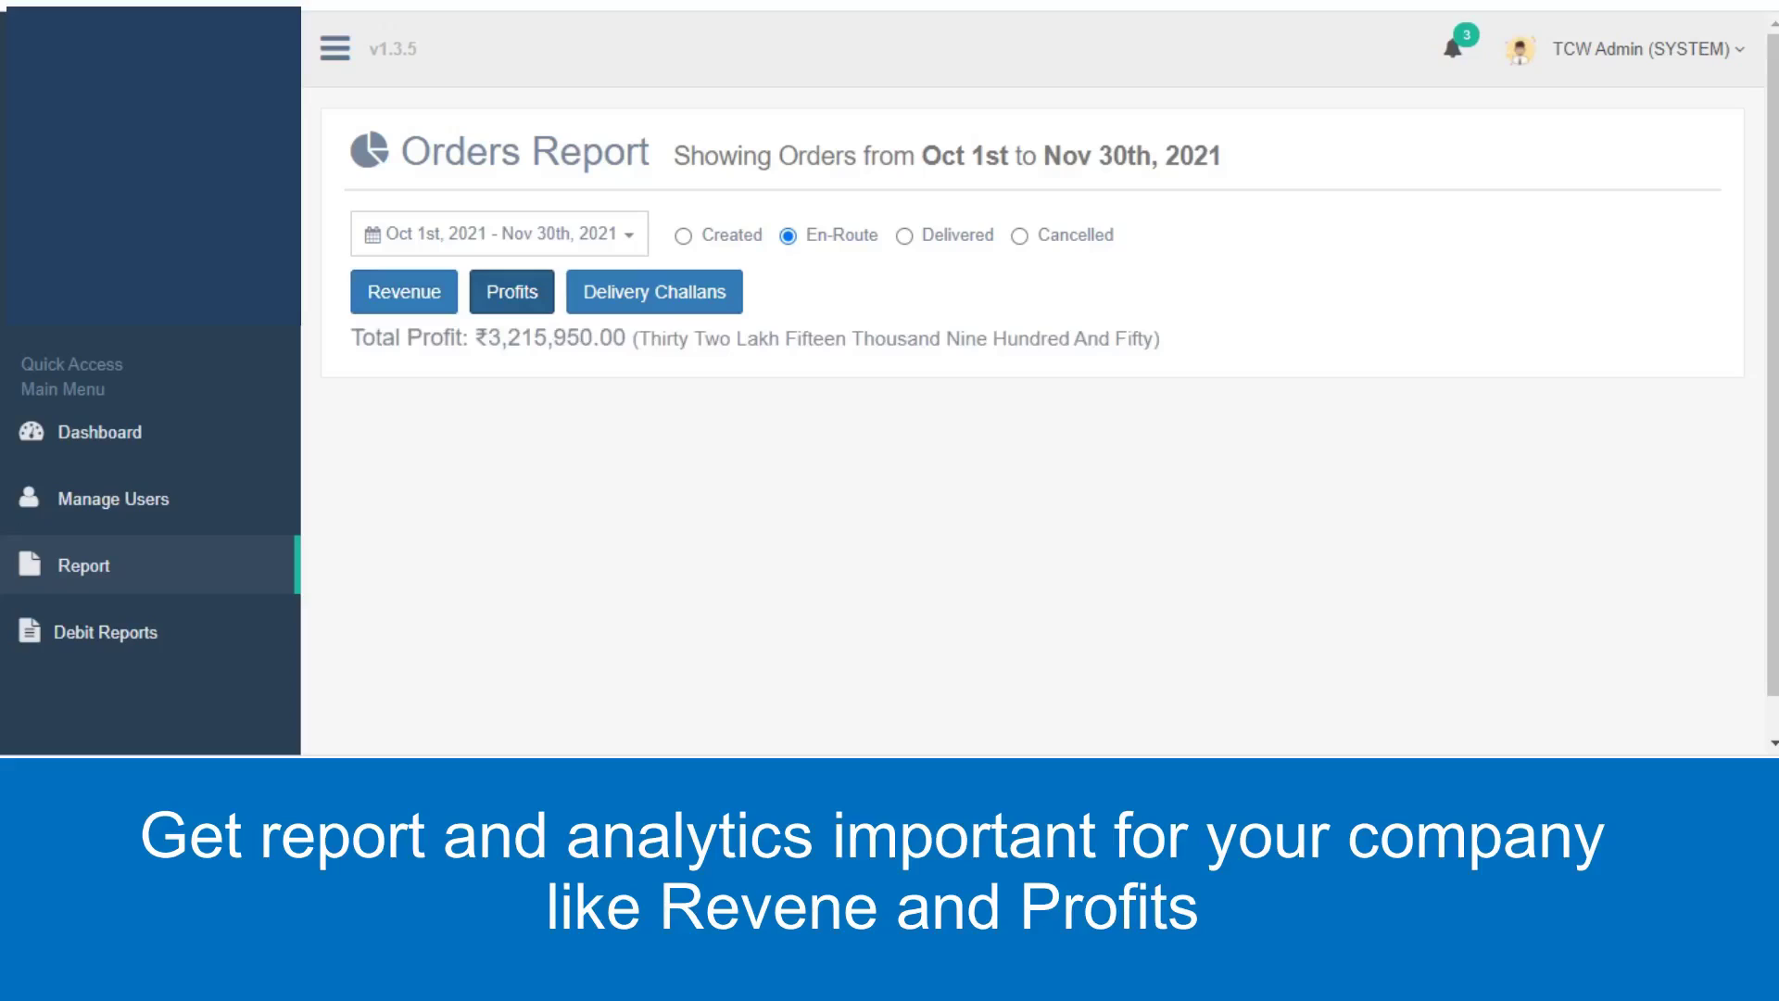
{"action": "left_click", "coordinate": [905, 235]}
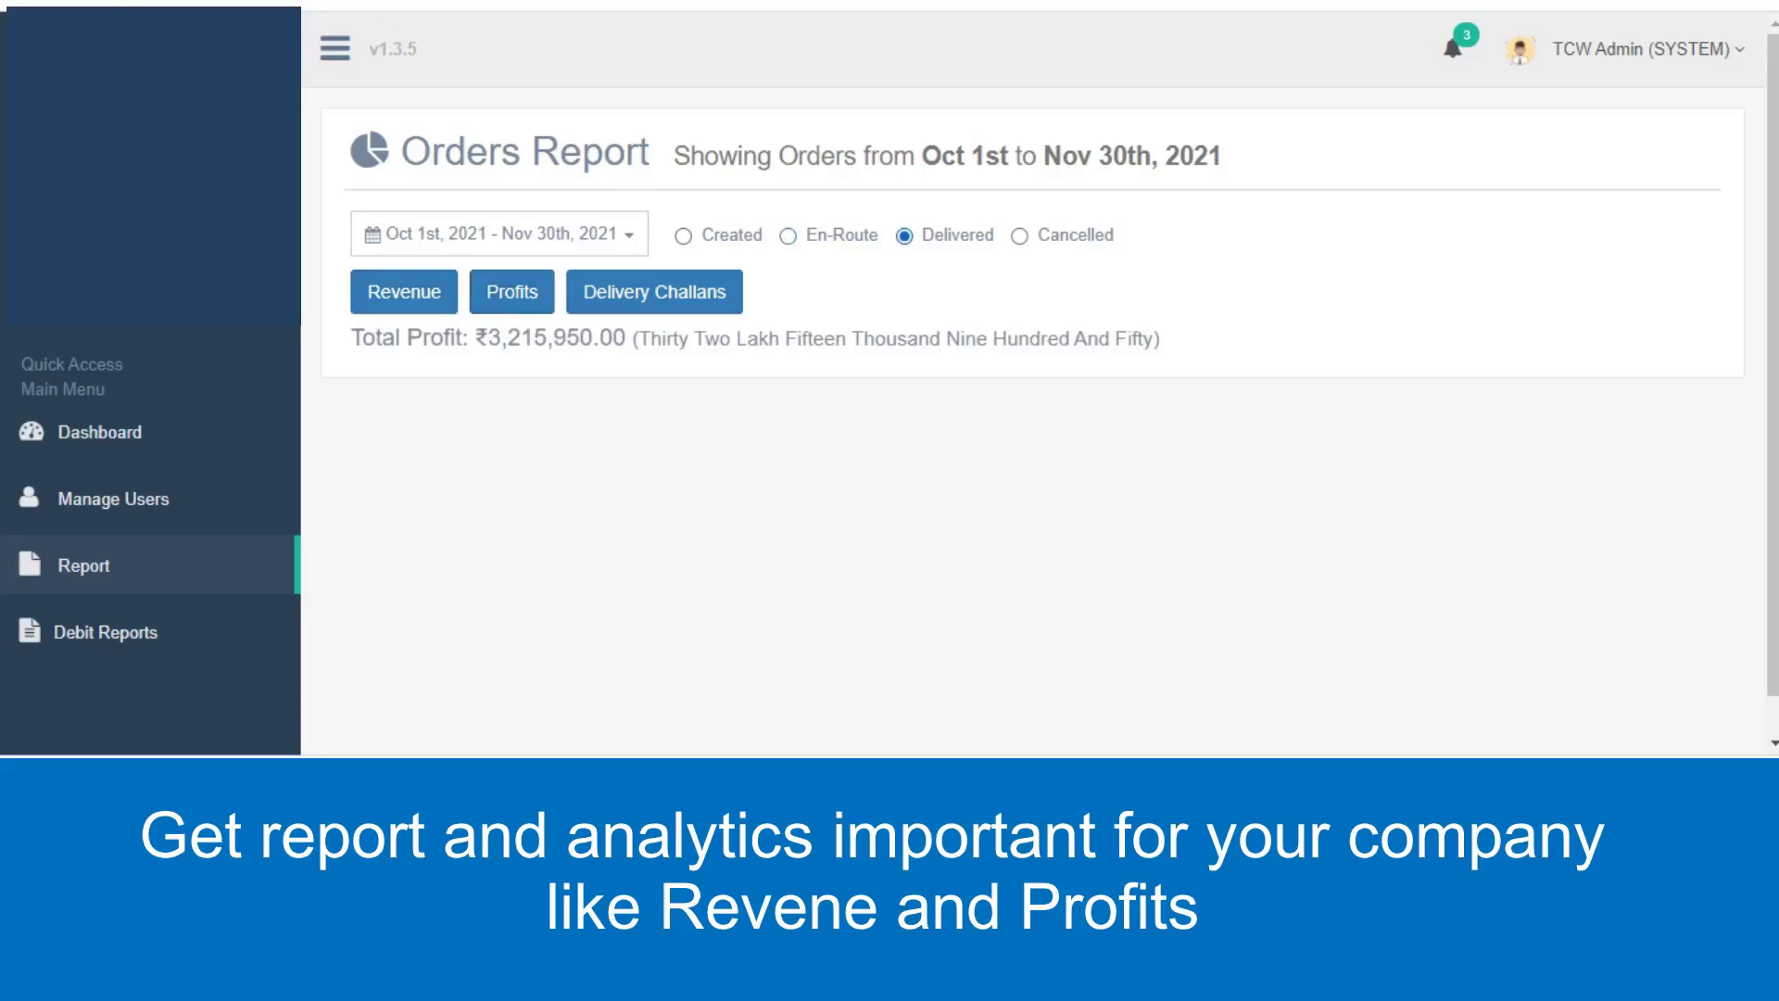
{"action": "left_click", "coordinate": [404, 292]}
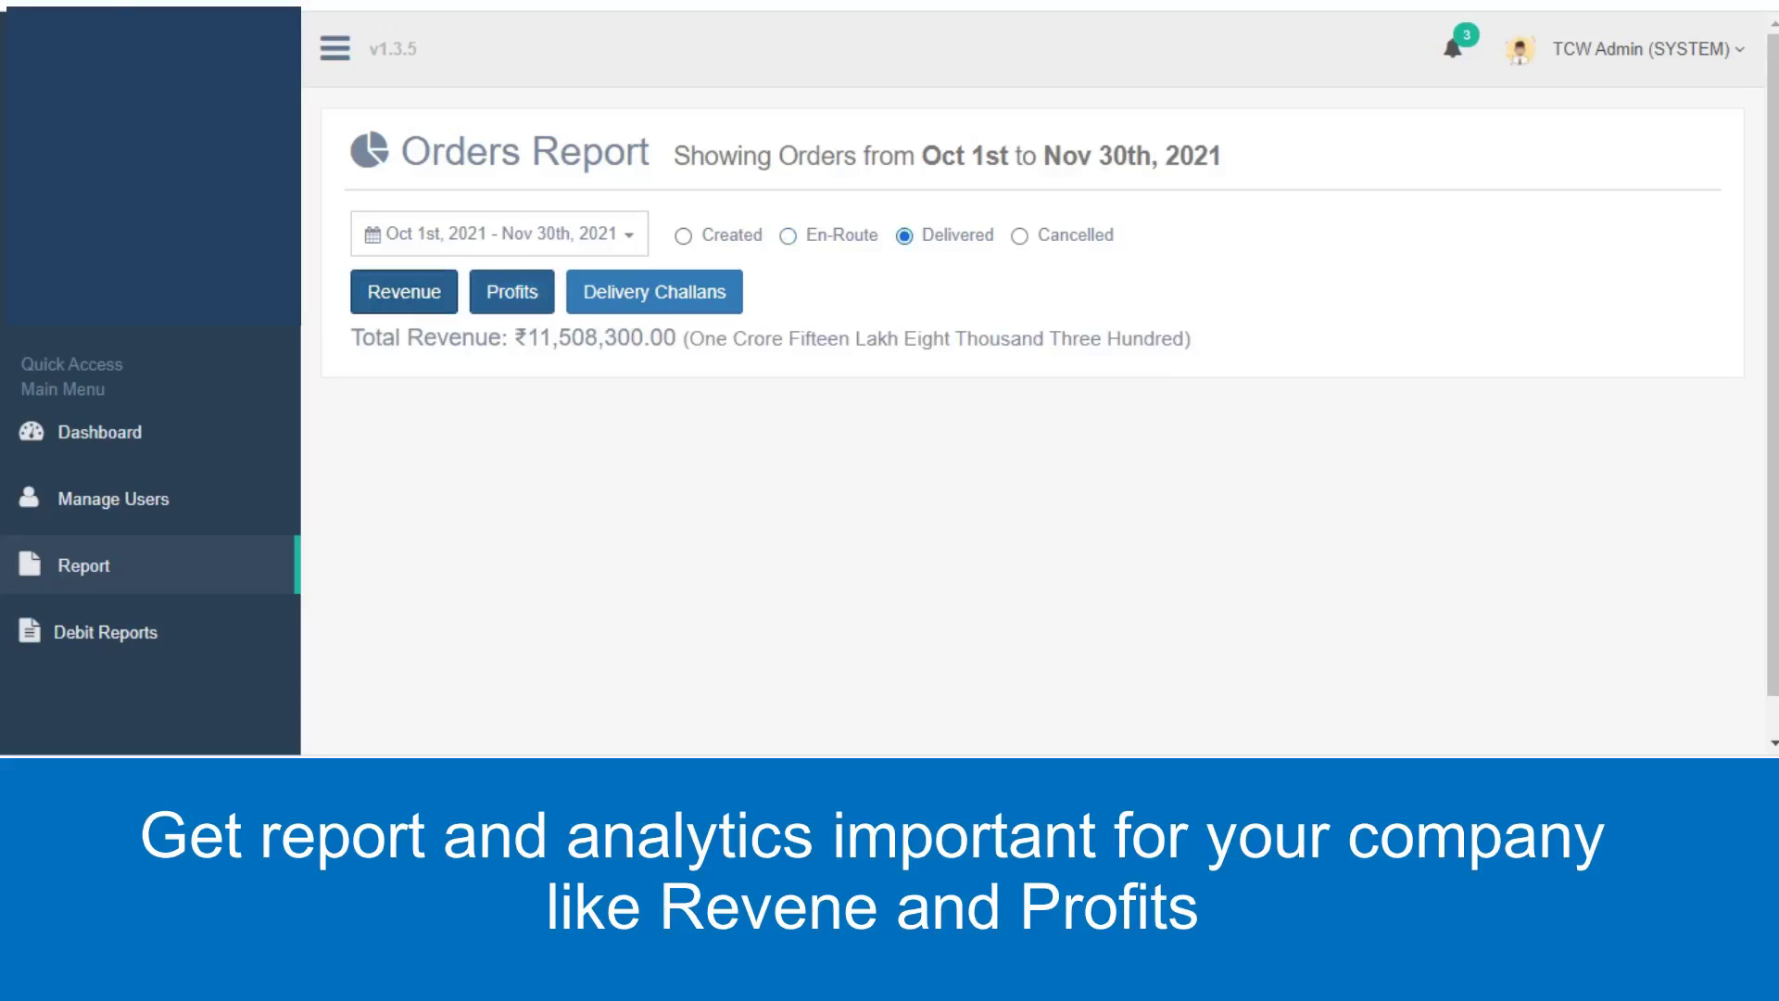
{"action": "left_click", "coordinate": [511, 292]}
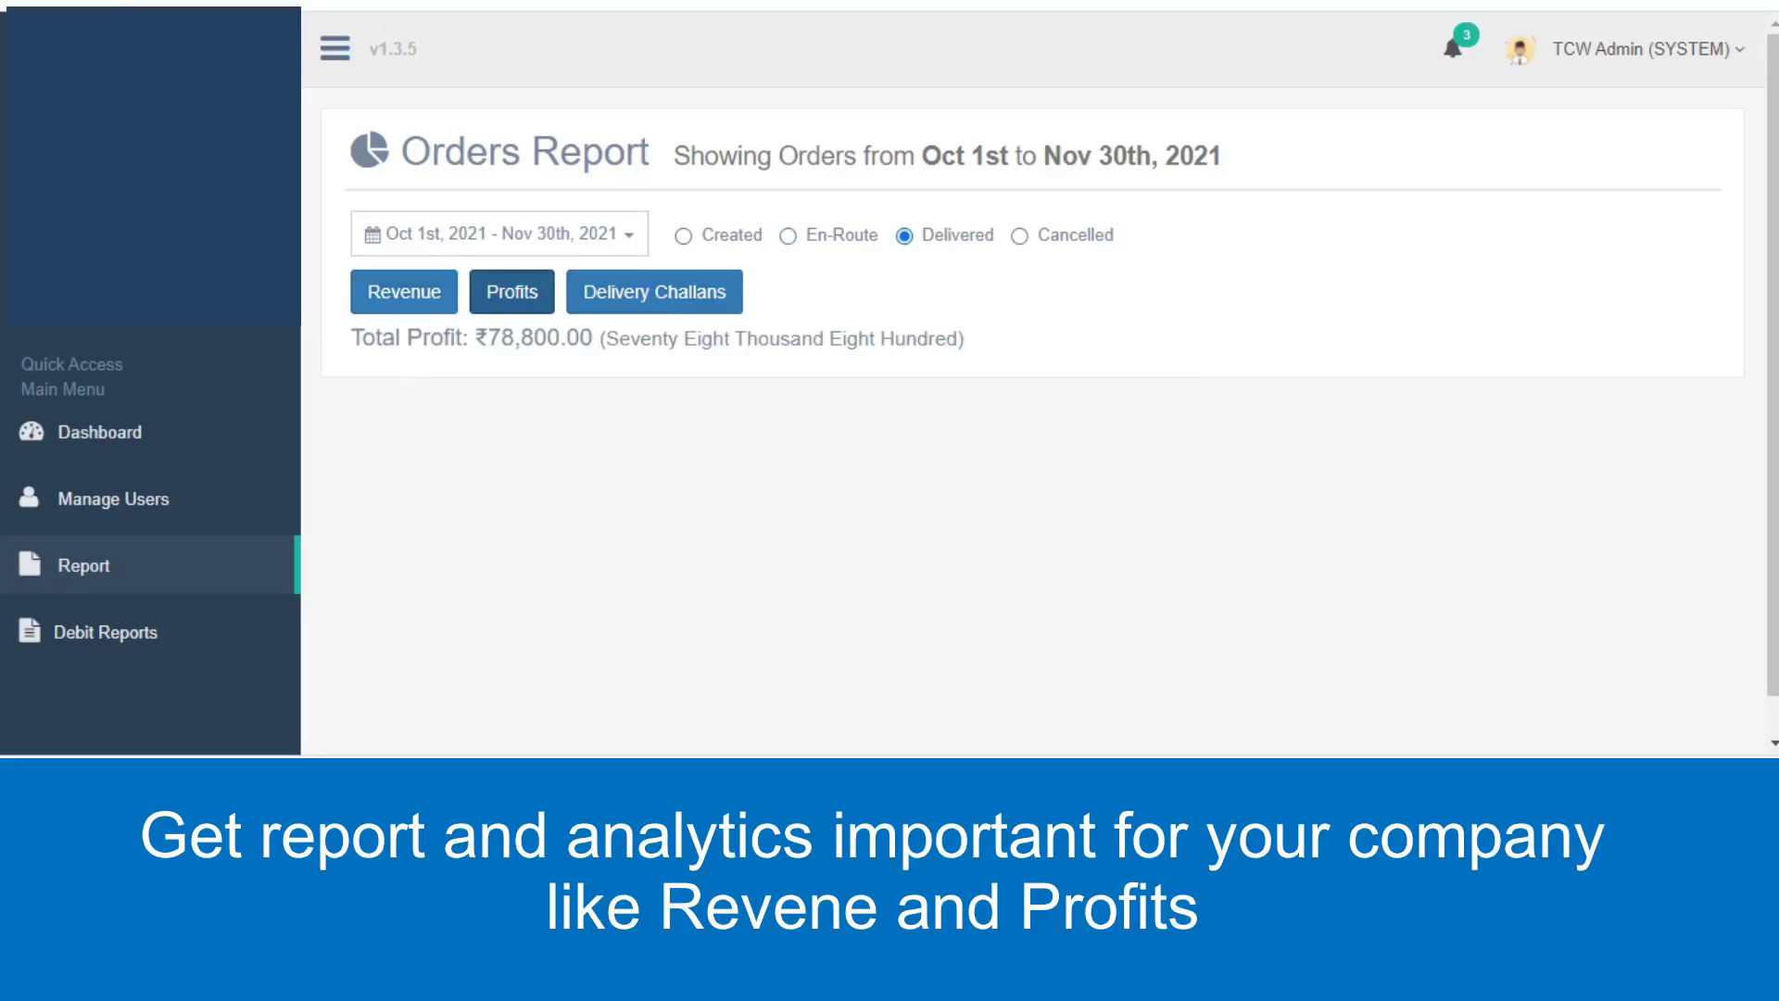
{"action": "left_click", "coordinate": [105, 632]}
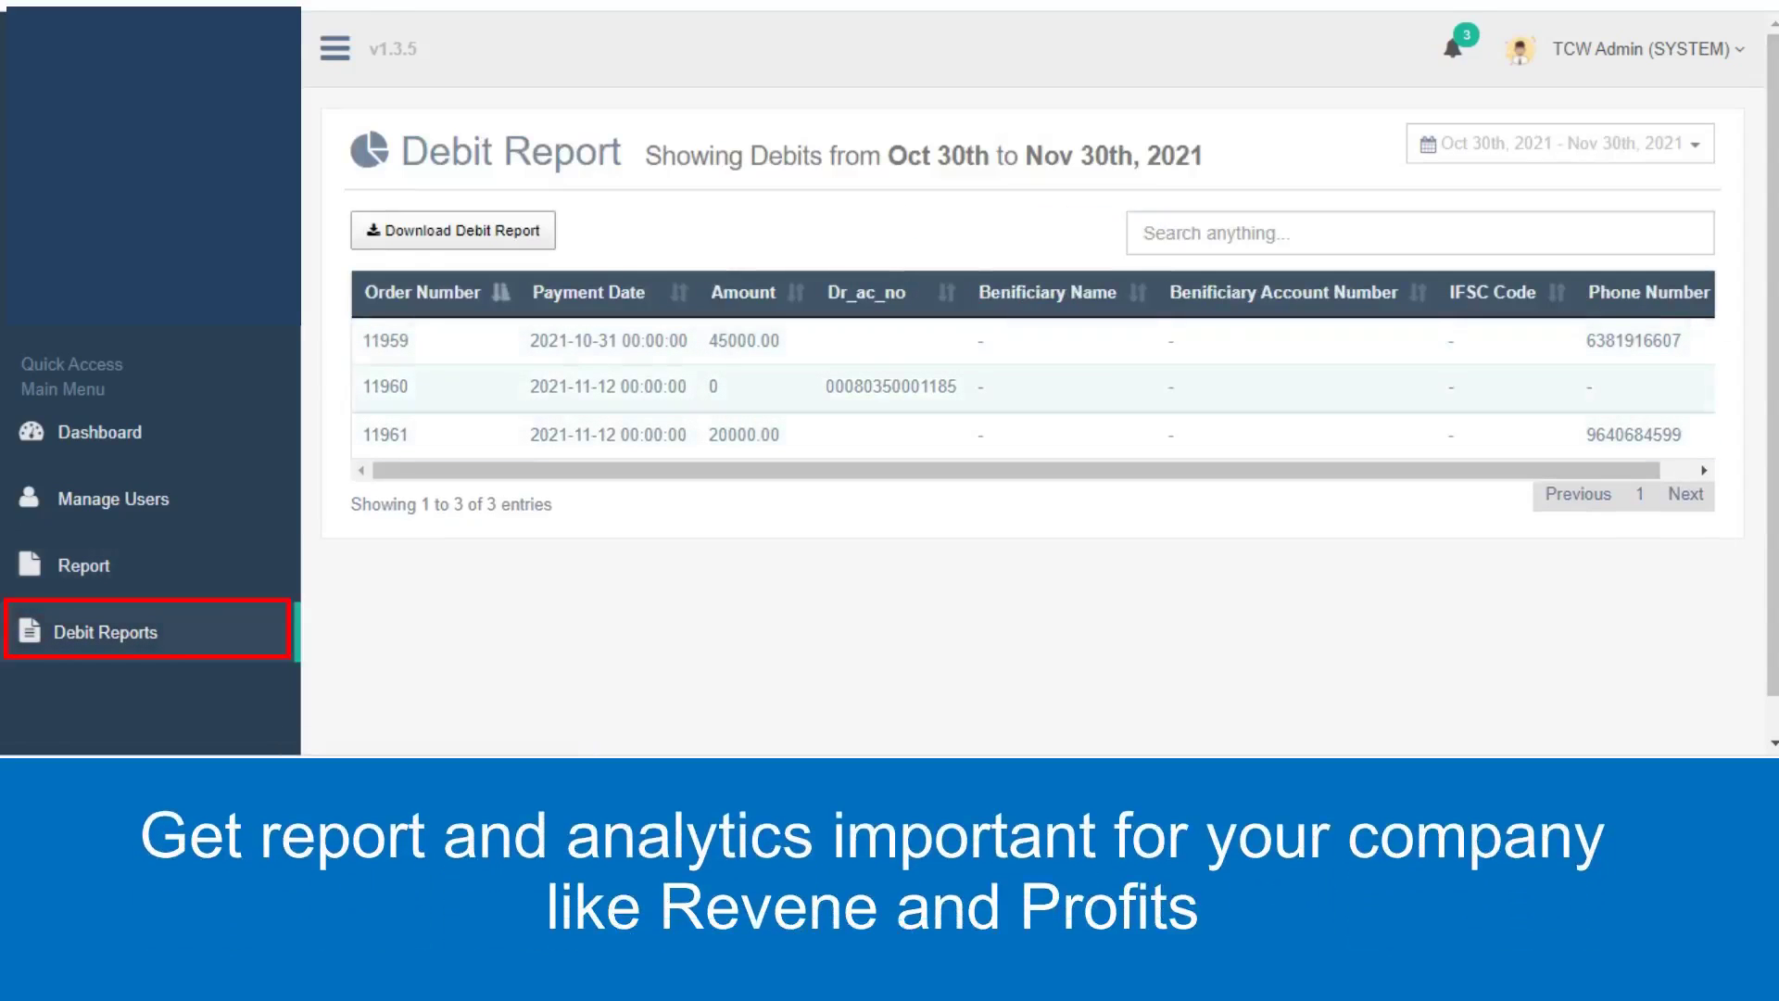
Limit the Debit Report to Sep 26 – Oct 31, 2021 and review the listed entries.
{"action": "left_click", "coordinate": [1559, 143]}
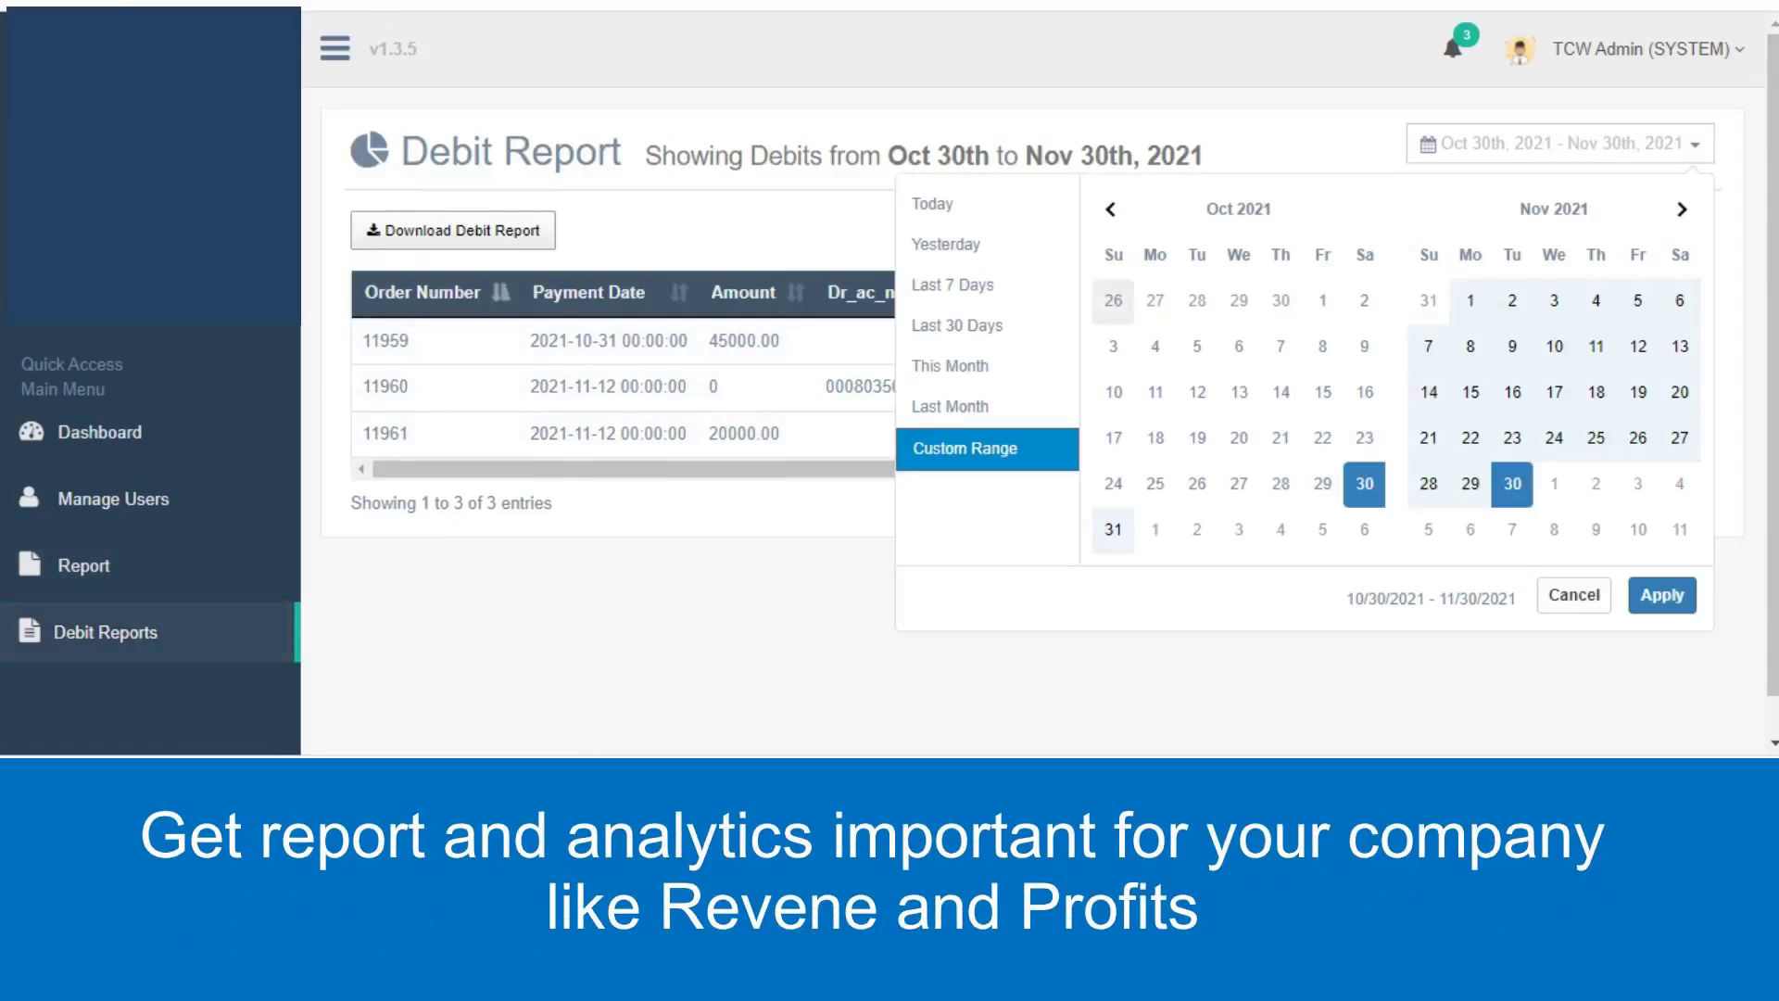
{"action": "left_click", "coordinate": [1110, 209]}
{"action": "left_click", "coordinate": [1112, 484]}
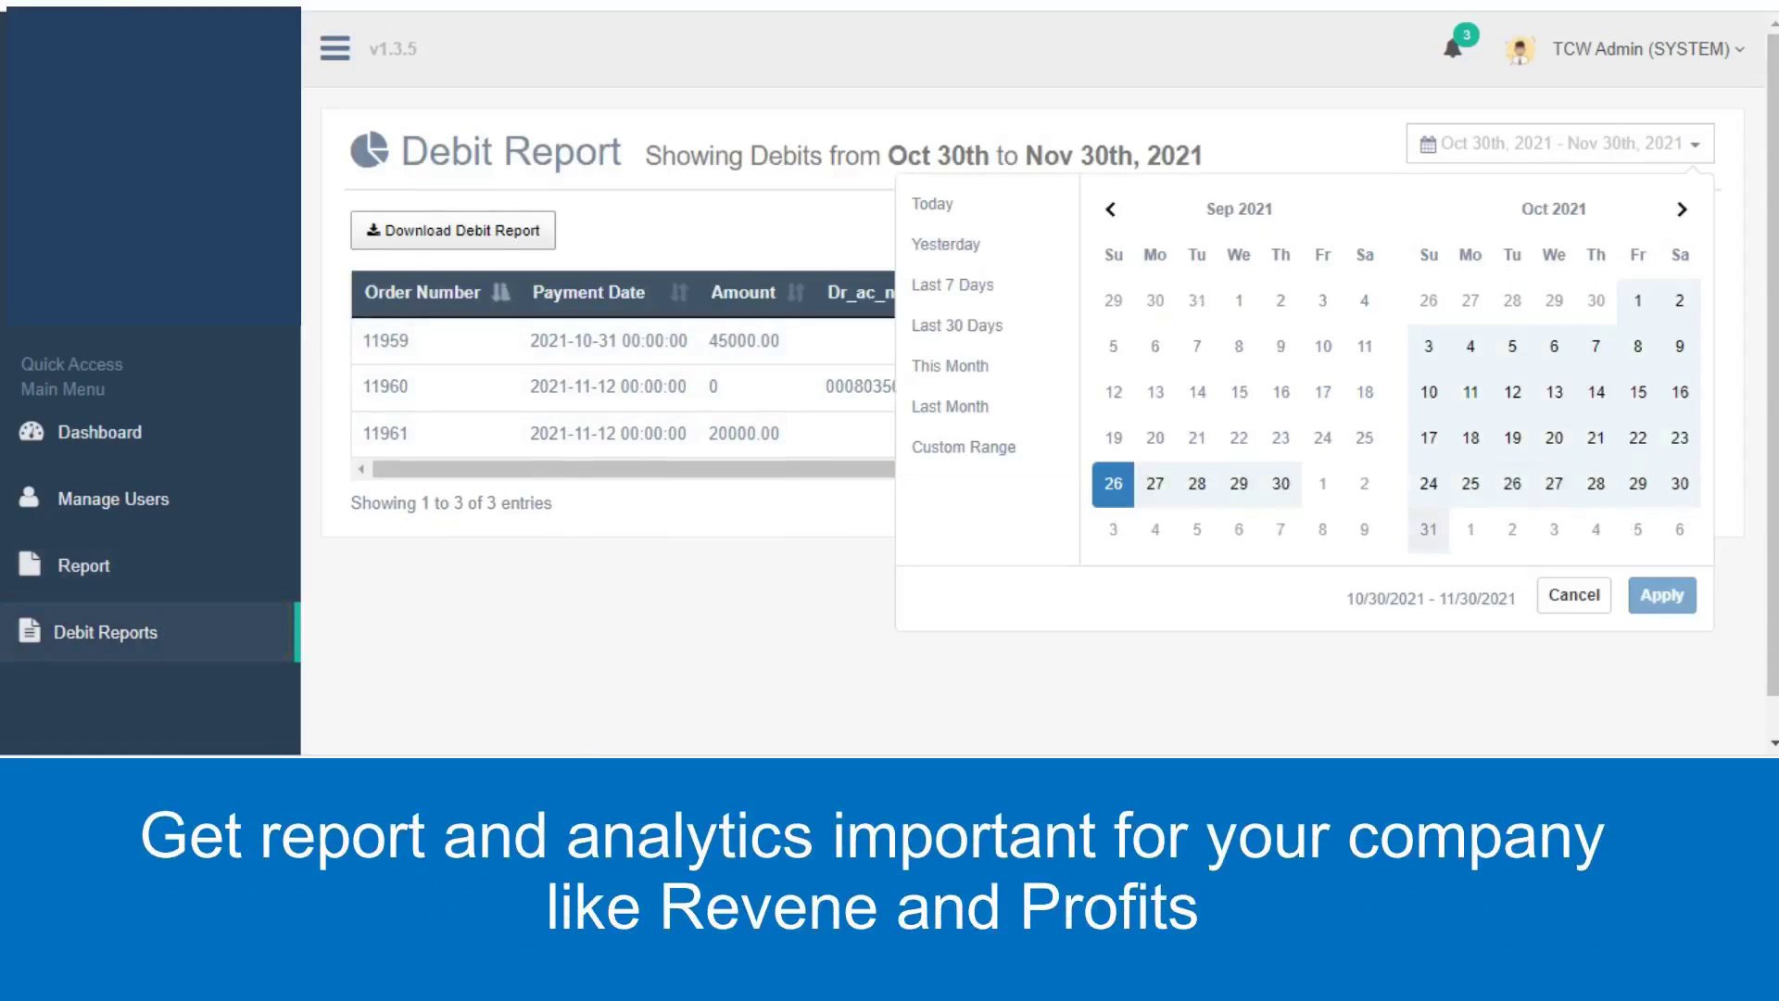
{"action": "left_click", "coordinate": [1427, 529]}
{"action": "left_click", "coordinate": [1661, 594]}
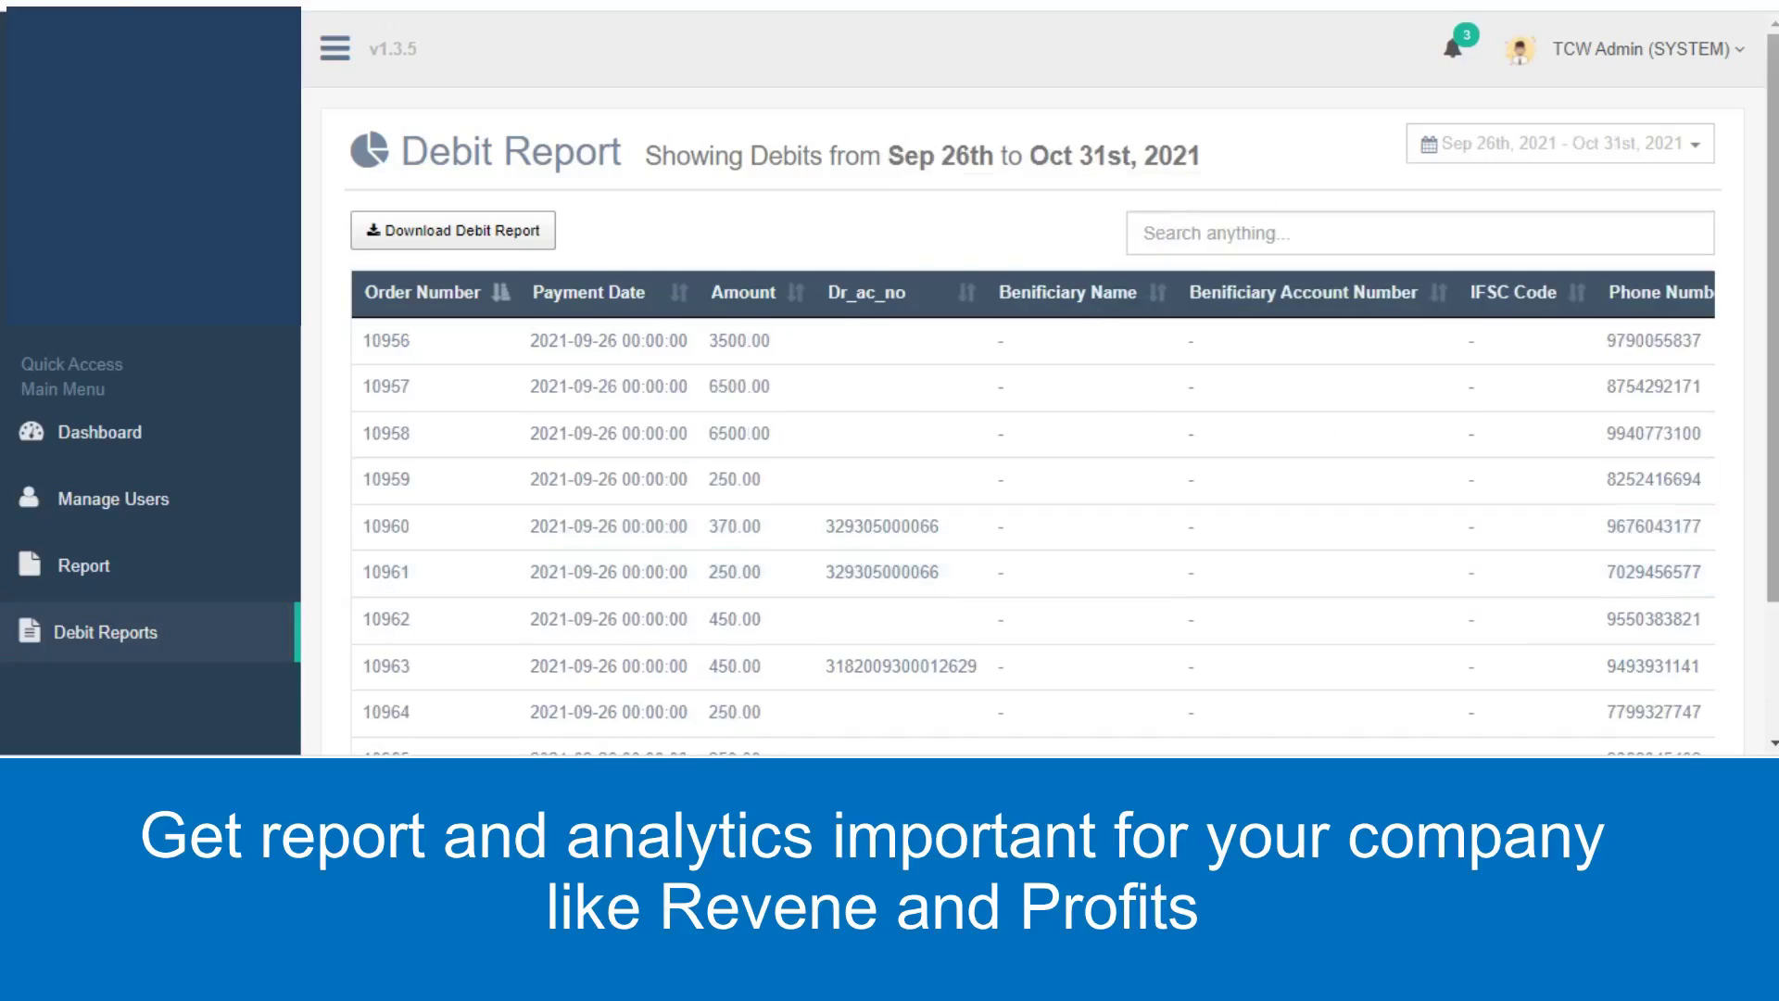
{"action": "scroll", "coordinate": [1033, 417], "scroll_direction": "down", "scroll_amount": 2}
{"action": "scroll", "coordinate": [1033, 445], "scroll_direction": "right", "scroll_amount": 1}
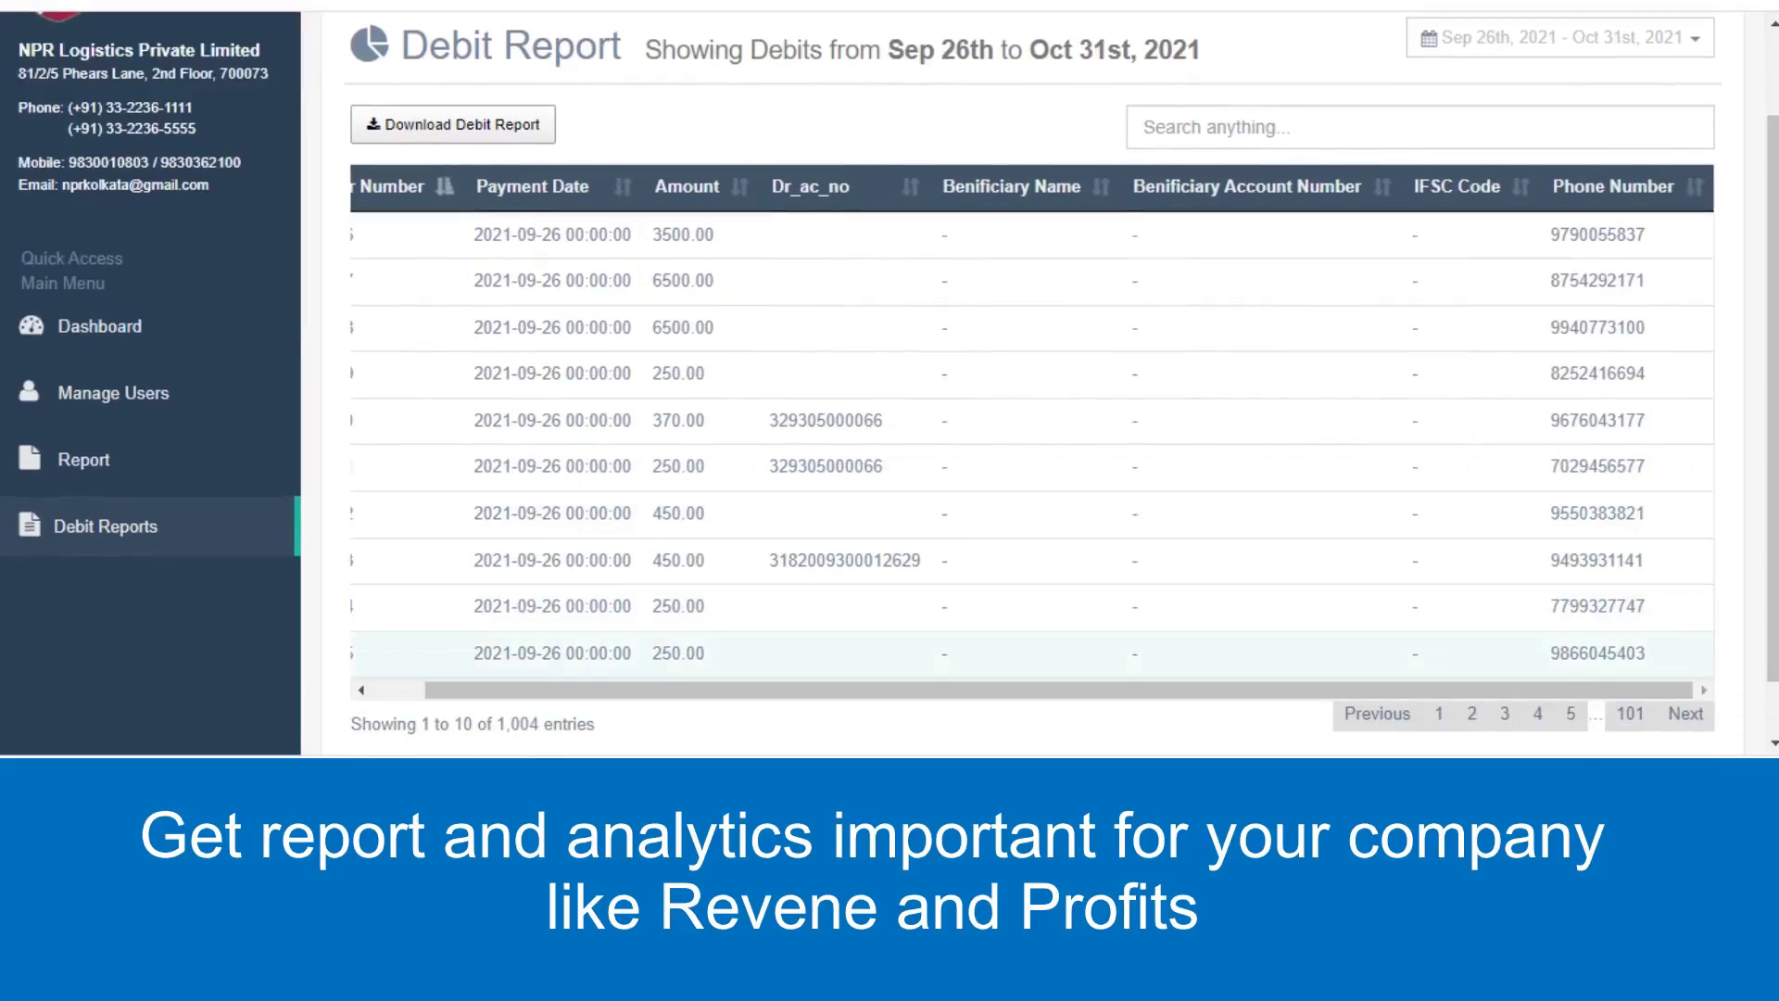
{"action": "scroll", "coordinate": [1028, 417], "scroll_direction": "left", "scroll_amount": 1}
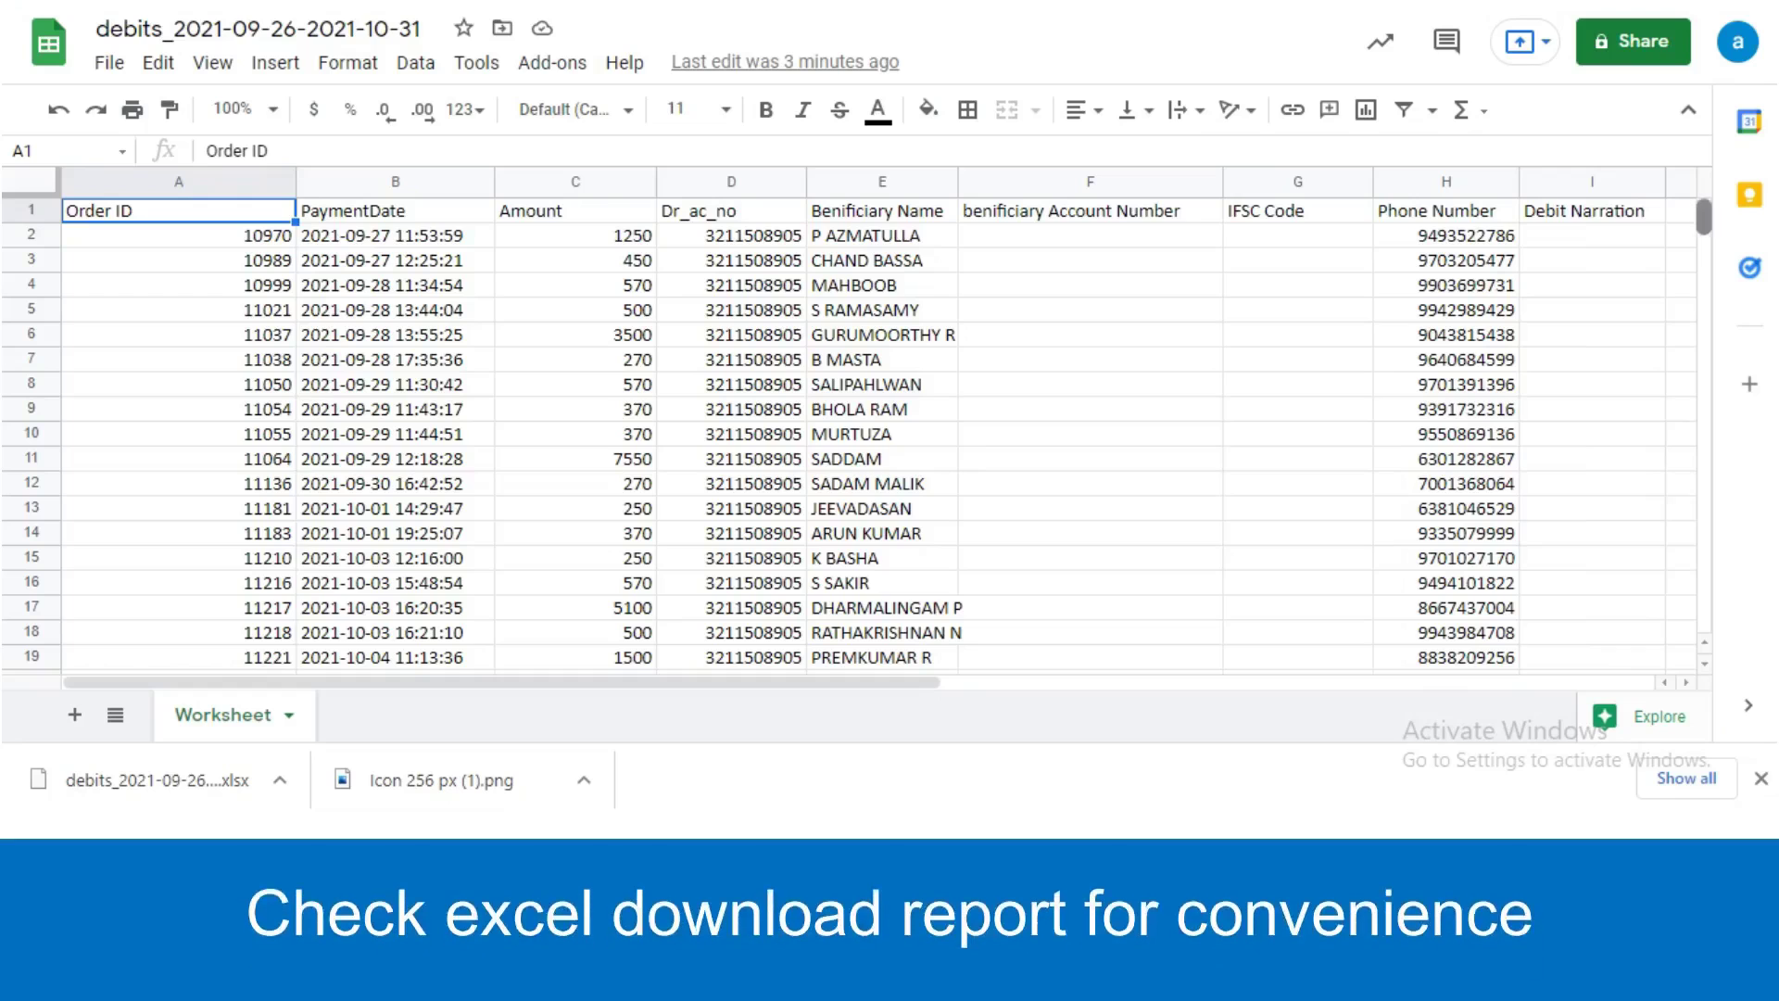
{"action": "scroll", "coordinate": [880, 435], "scroll_direction": "down", "scroll_amount": 12}
{"action": "scroll", "coordinate": [880, 436], "scroll_direction": "down", "scroll_amount": 3}
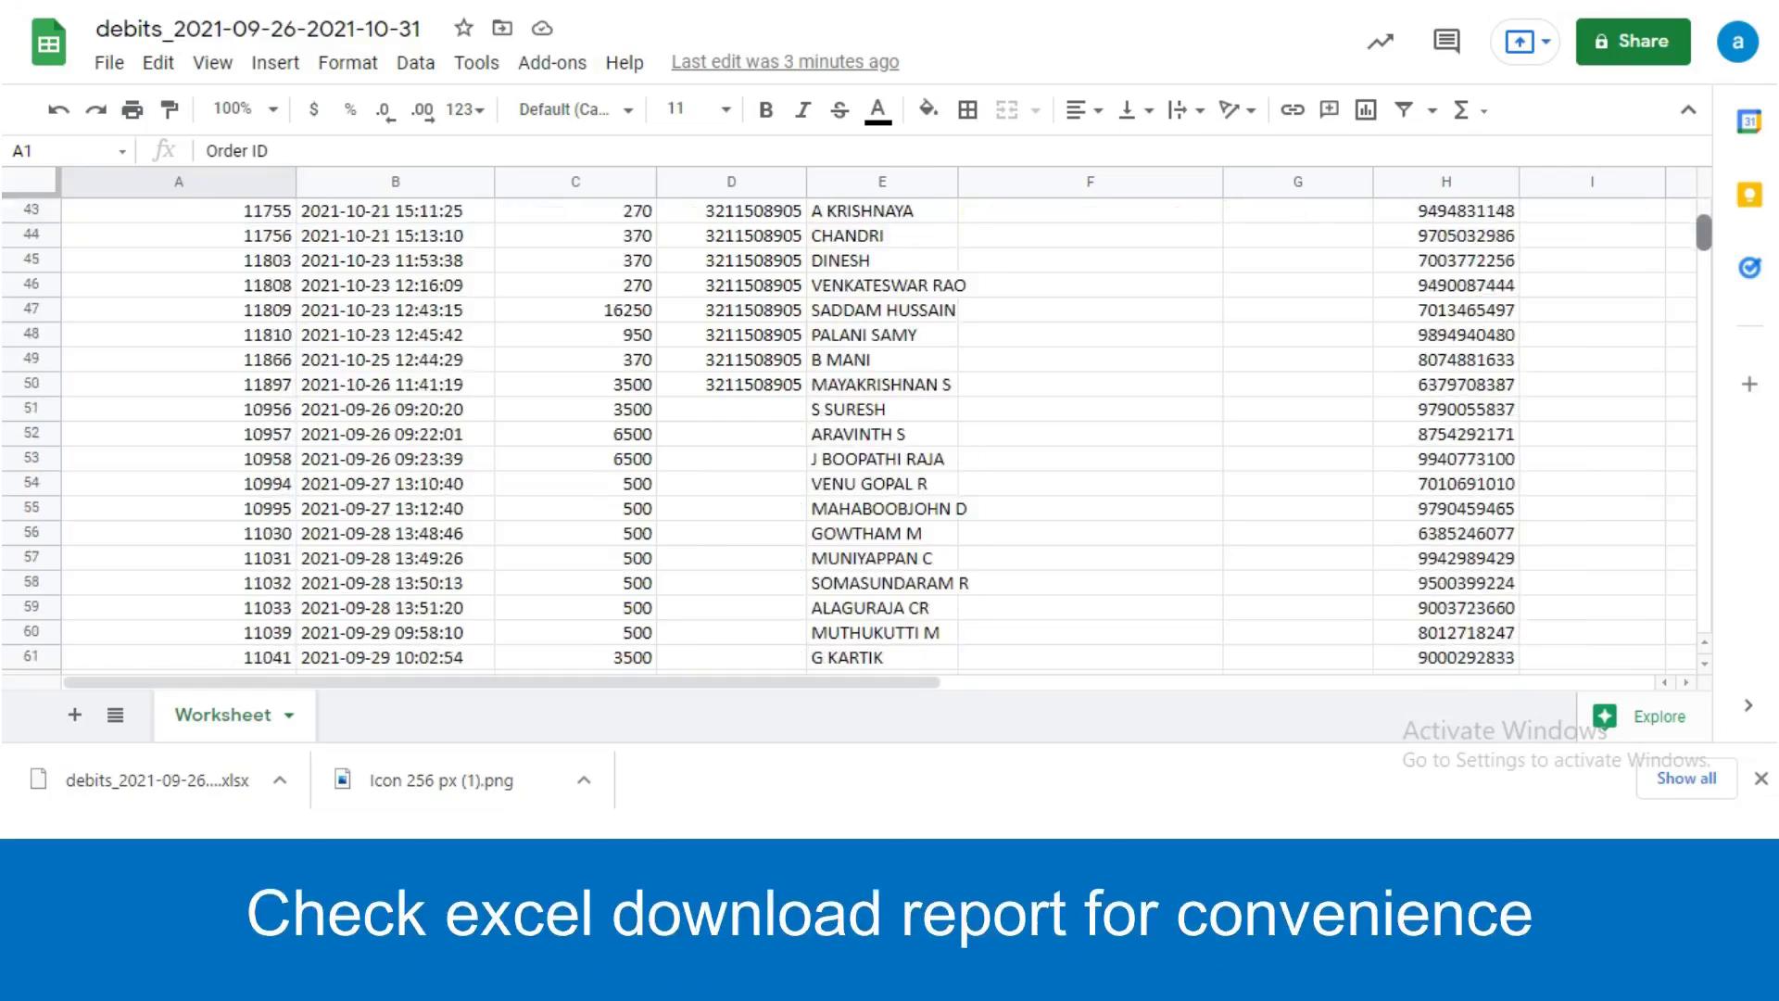